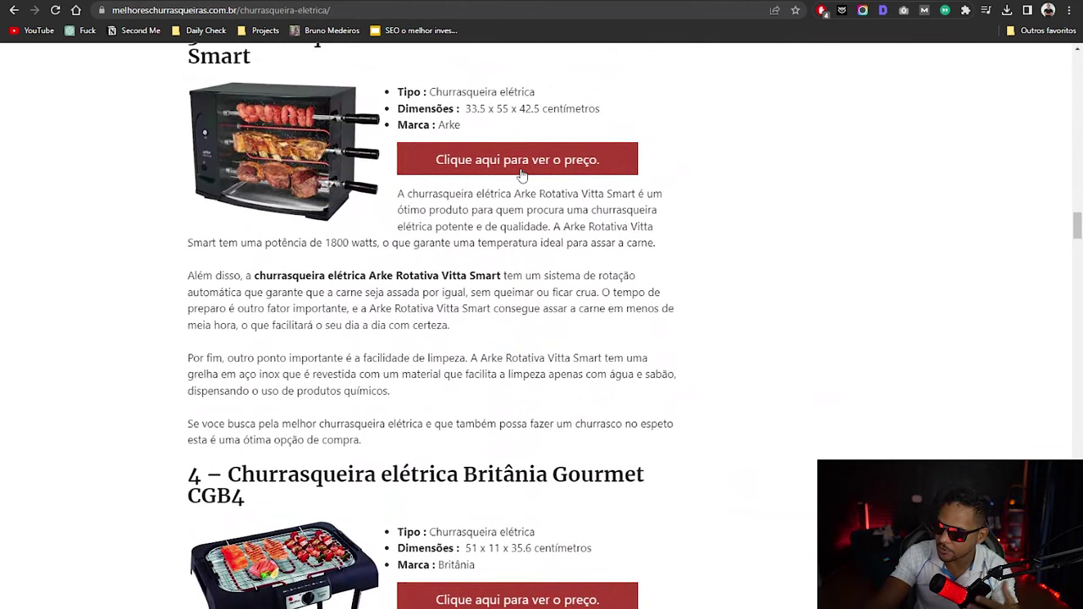
Open the price link of the Arke Rotativa Vitta Smart electric grill and check its price on Amazon
left_click(521, 169)
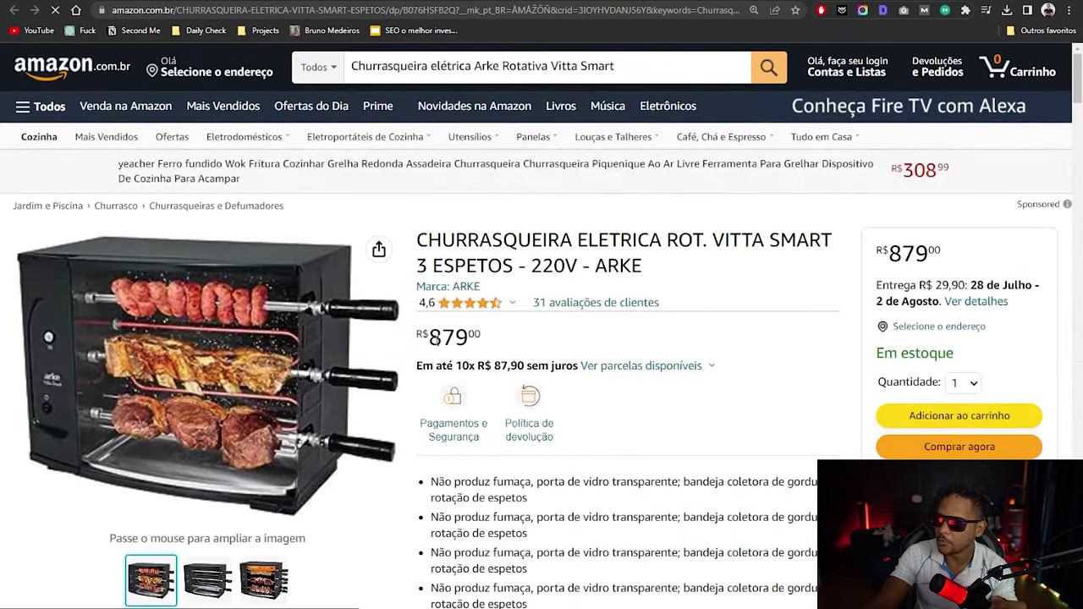
double_click(439, 337)
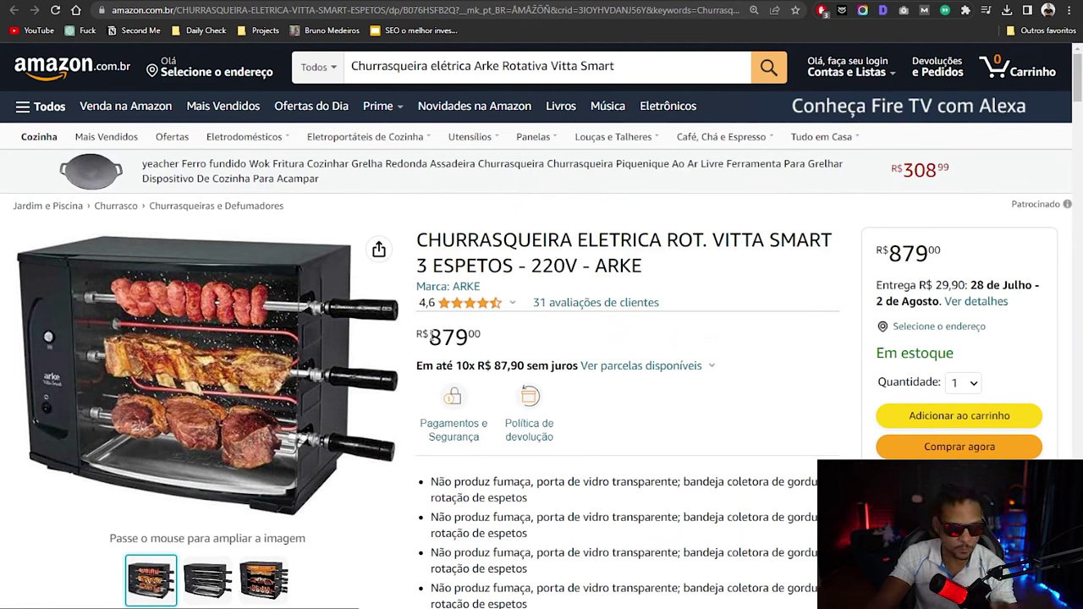
Switch to the SEO Search Simulator results and highlight the query "melhores churrasqueiras"
key("ctrl+Tab")
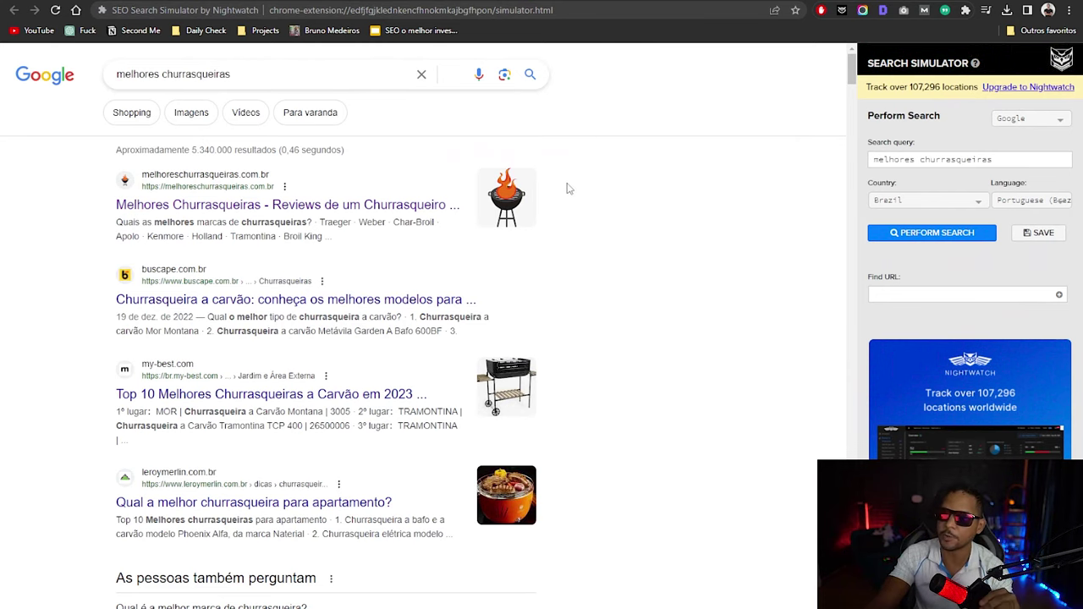
triple_click(122, 76)
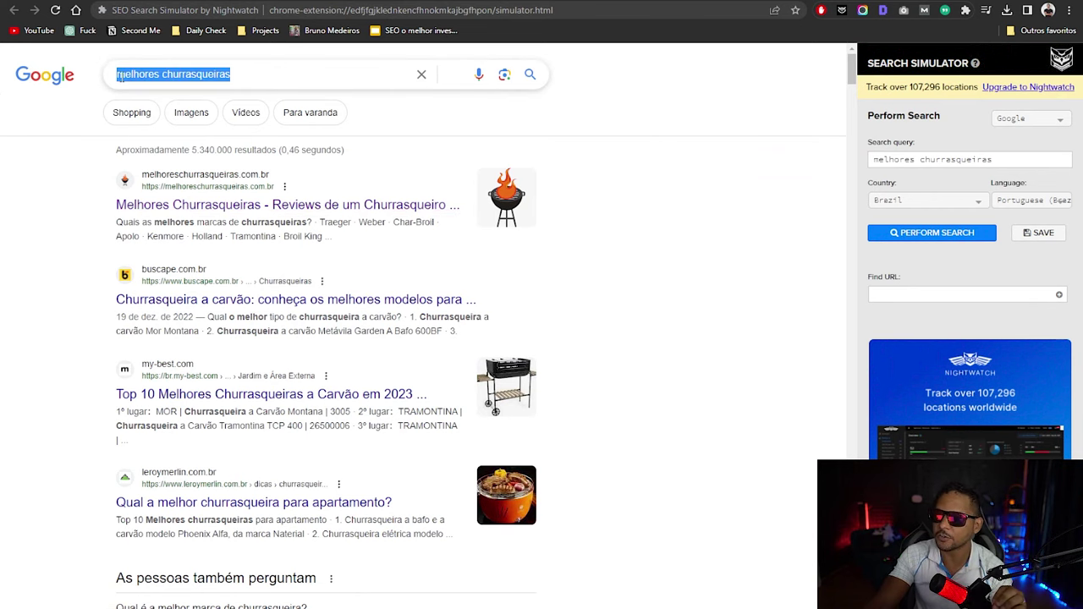
left_click(665, 179)
double_click(284, 72)
triple_click(108, 63)
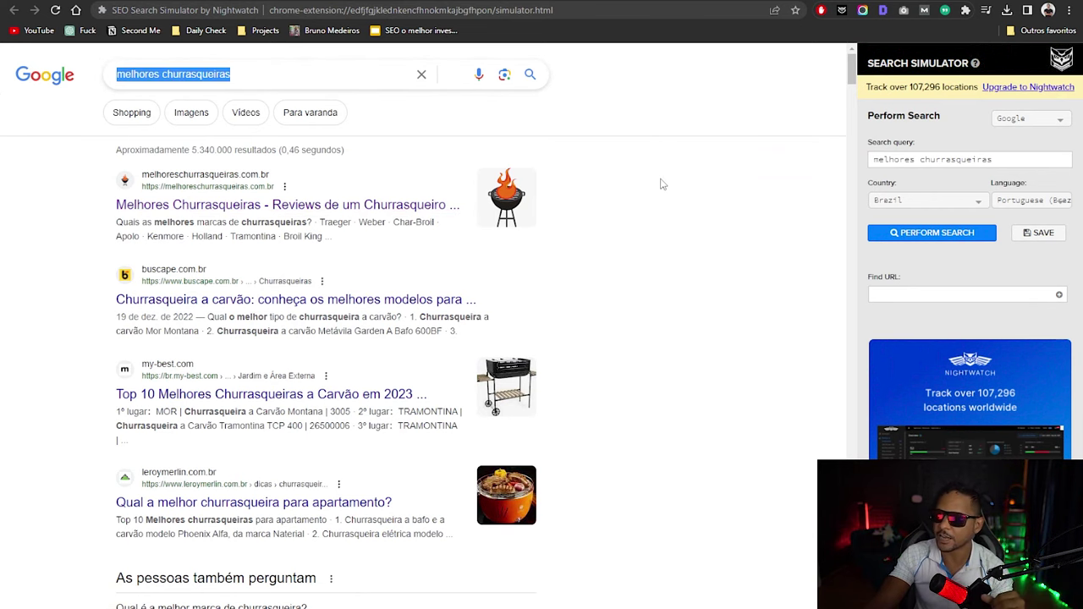
left_click(660, 180)
Return to the electric grill review article and look over the Arke Rotativa Vitta Smart section
key("ctrl+Tab")
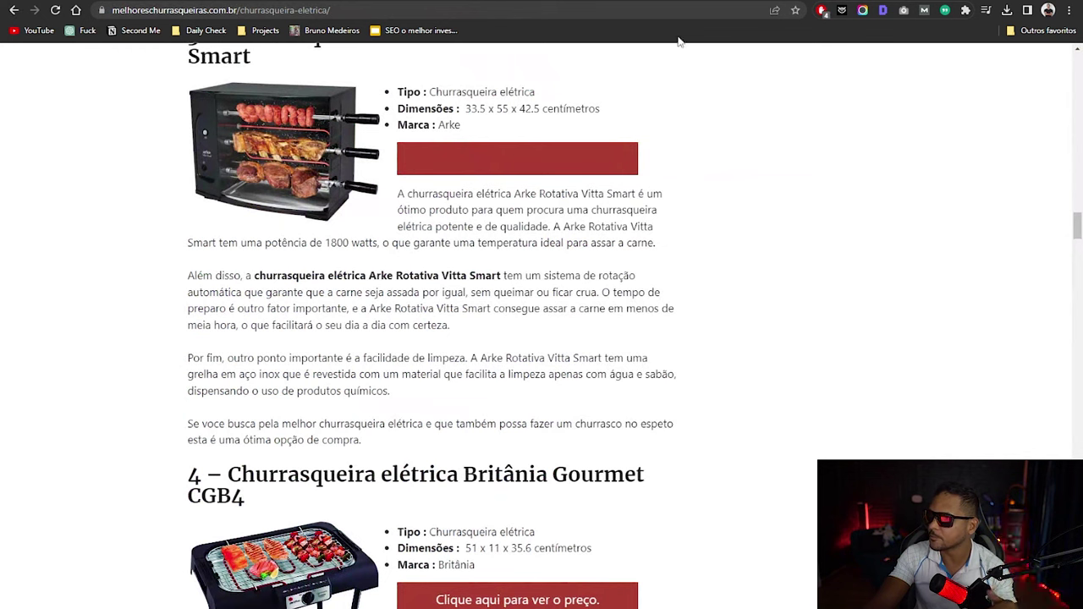
scroll(493, 269, "up", 1)
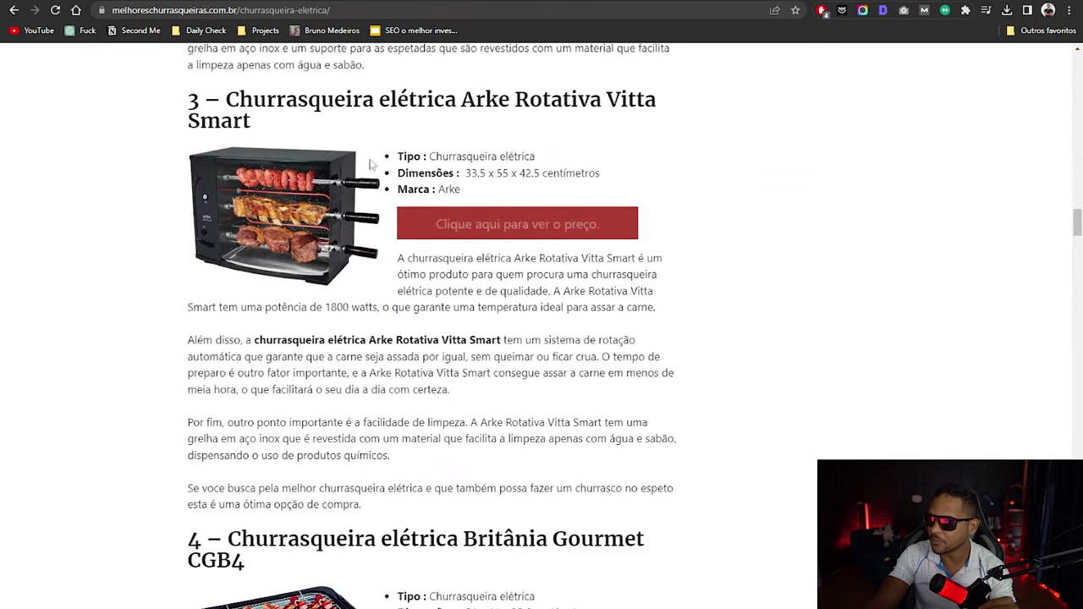
left_click_drag(193, 97, 201, 580)
left_click(200, 580)
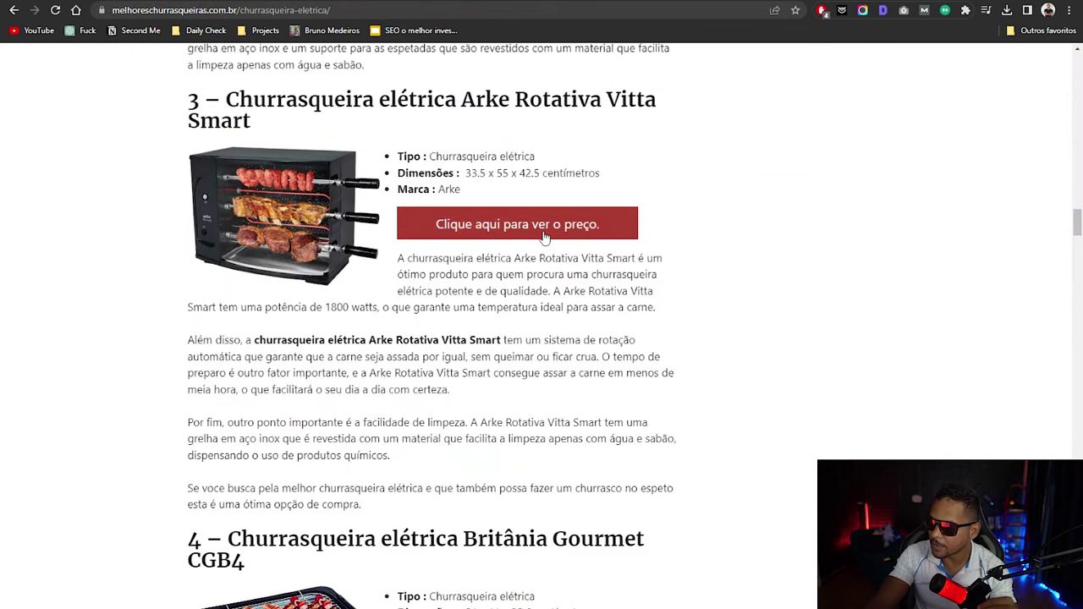
Switch to the Arke grill's Amazon product page and view the breakdown of its customer ratings
key("ctrl+Tab")
scroll(461, 262, "down", 2)
mouse_move(461, 262)
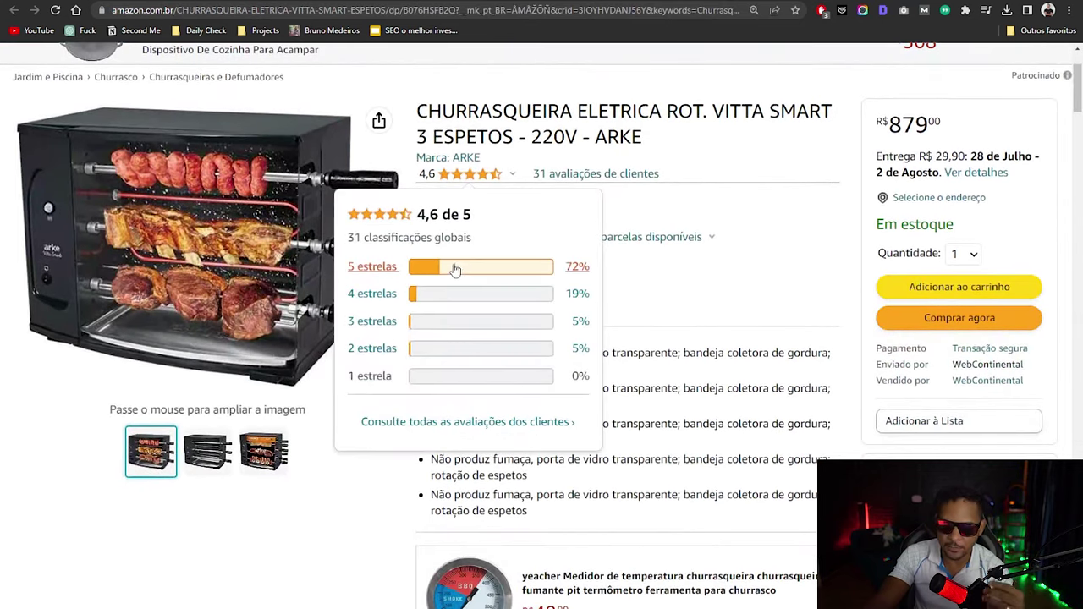
left_click_drag(416, 208, 547, 217)
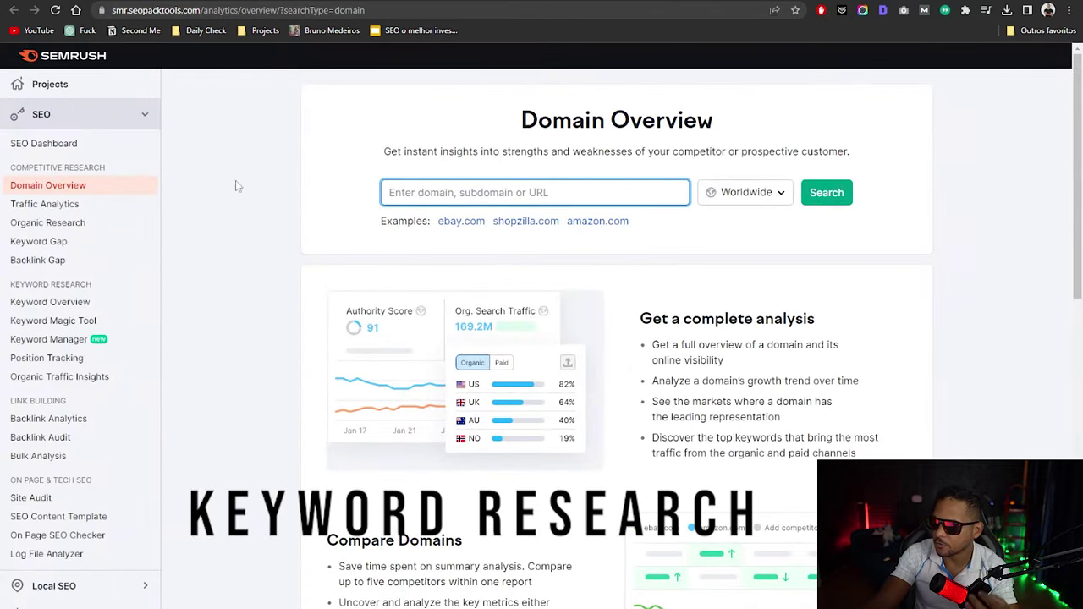
Open Semrush's Keyword Magic Tool and set its country database to Brazil
left_click(78, 319)
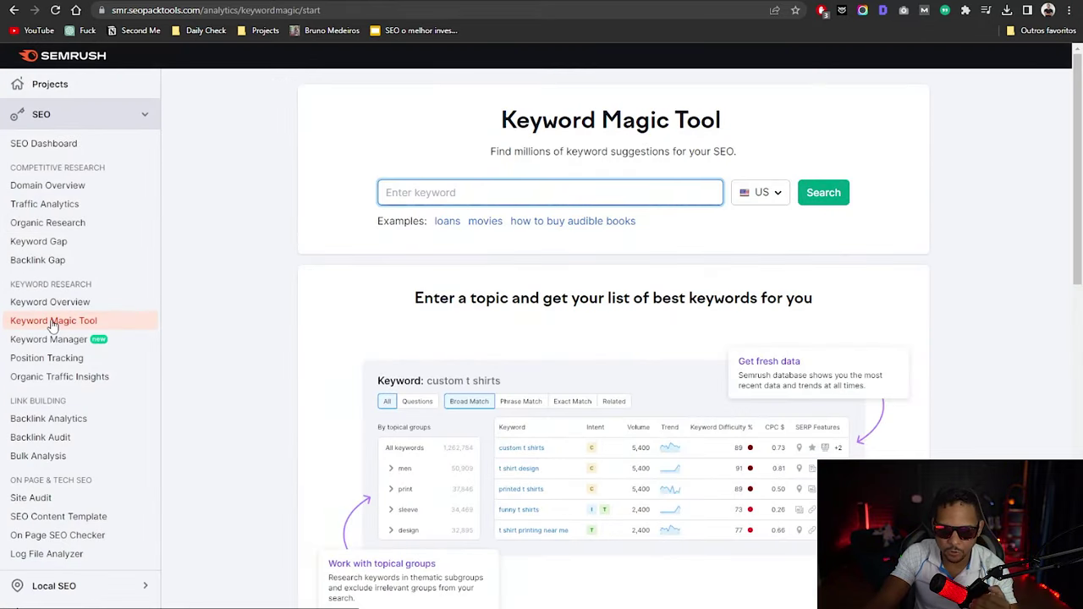
left_click(773, 203)
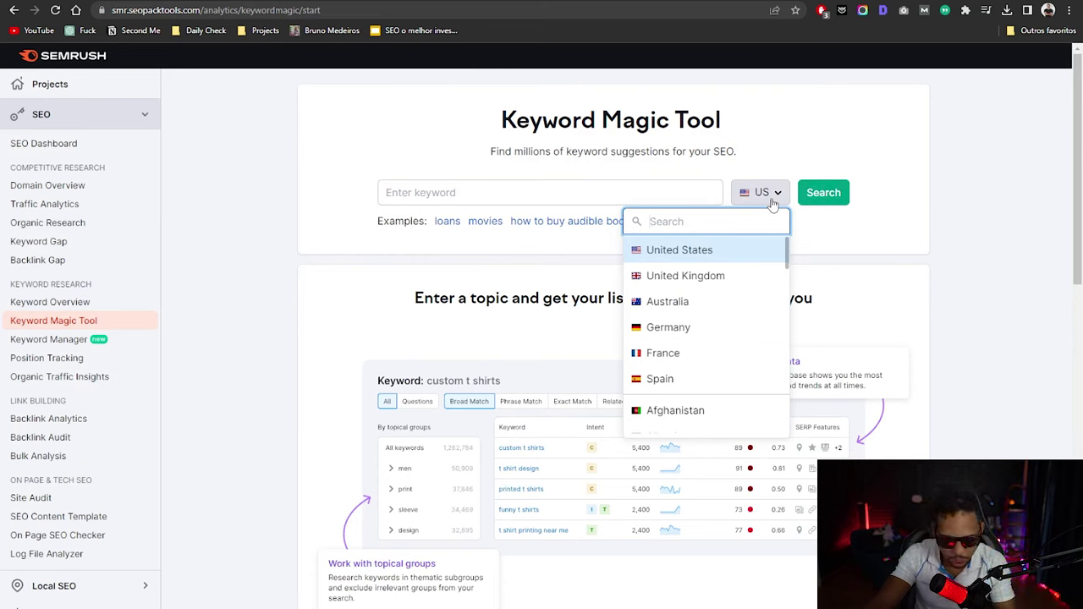
type("braz")
left_click(673, 251)
Search for keyword suggestions for "melhores cadeiras gamer"
left_click(561, 197)
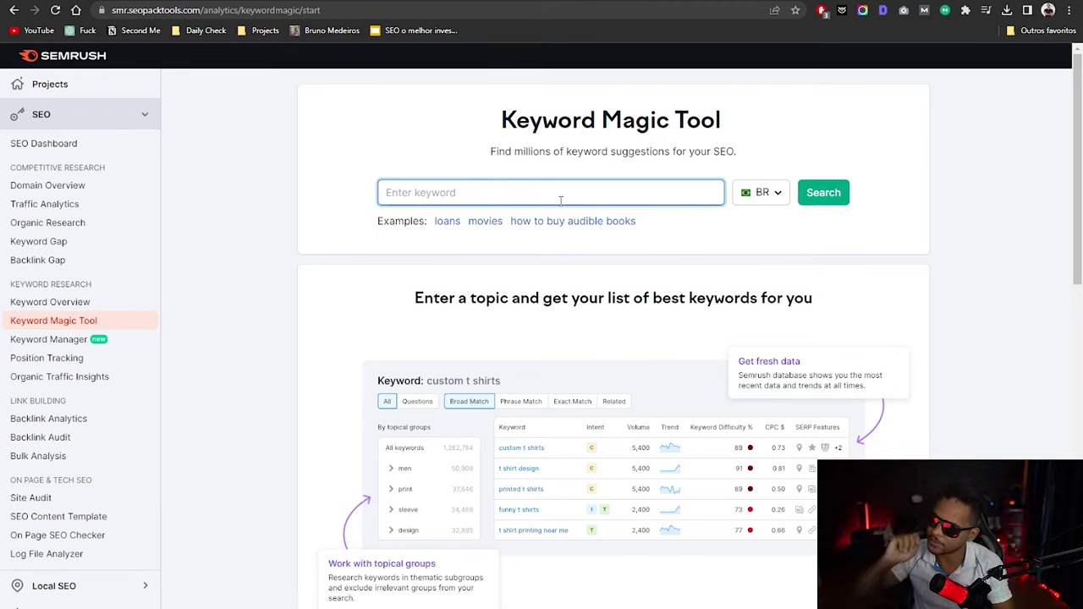
type("mel")
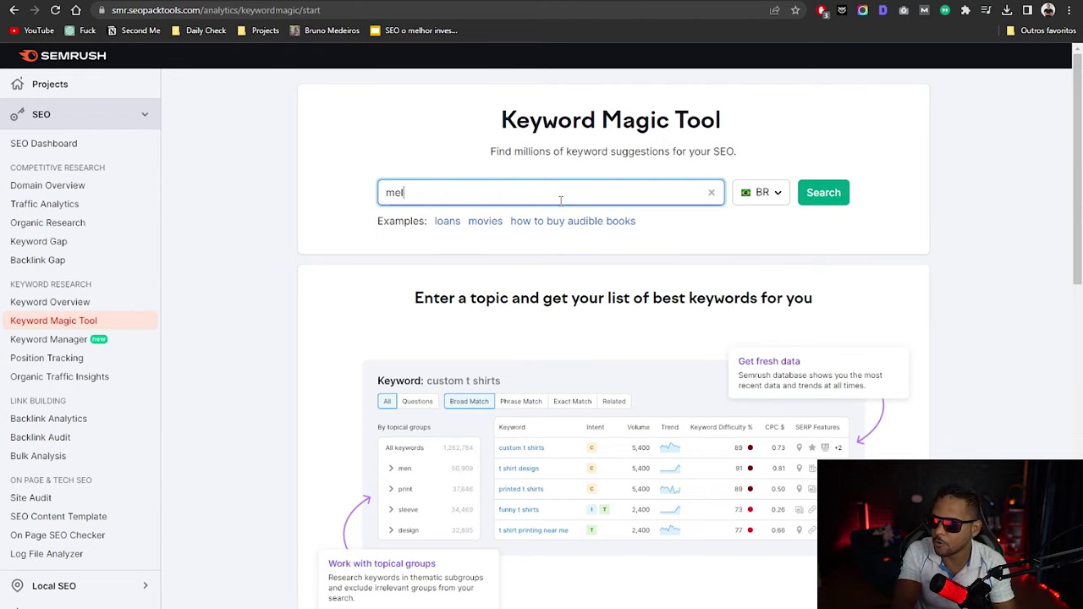
type("hores ")
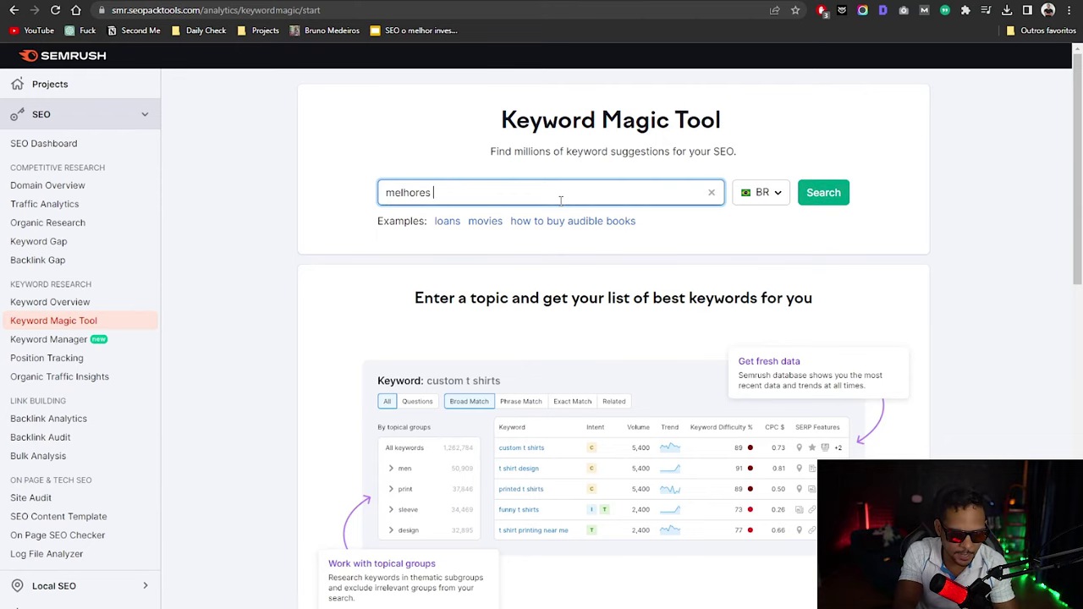
type("cadeiras gamer")
key("Return")
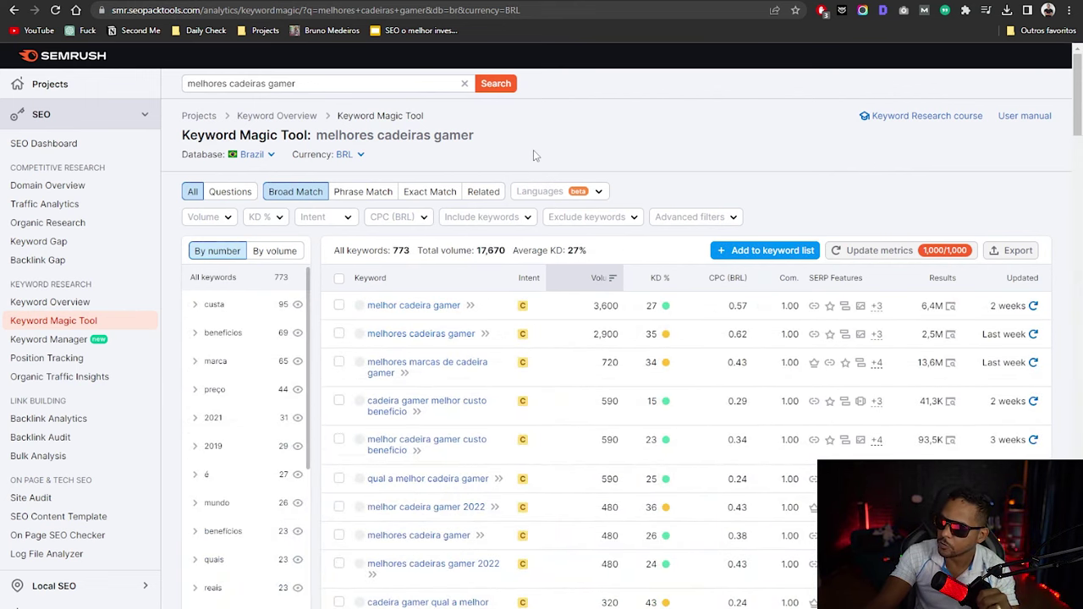
Compare the search volumes of the keywords "melhor cadeira gamer" and "melhores cadeiras gamer"
left_click_drag(595, 310, 624, 313)
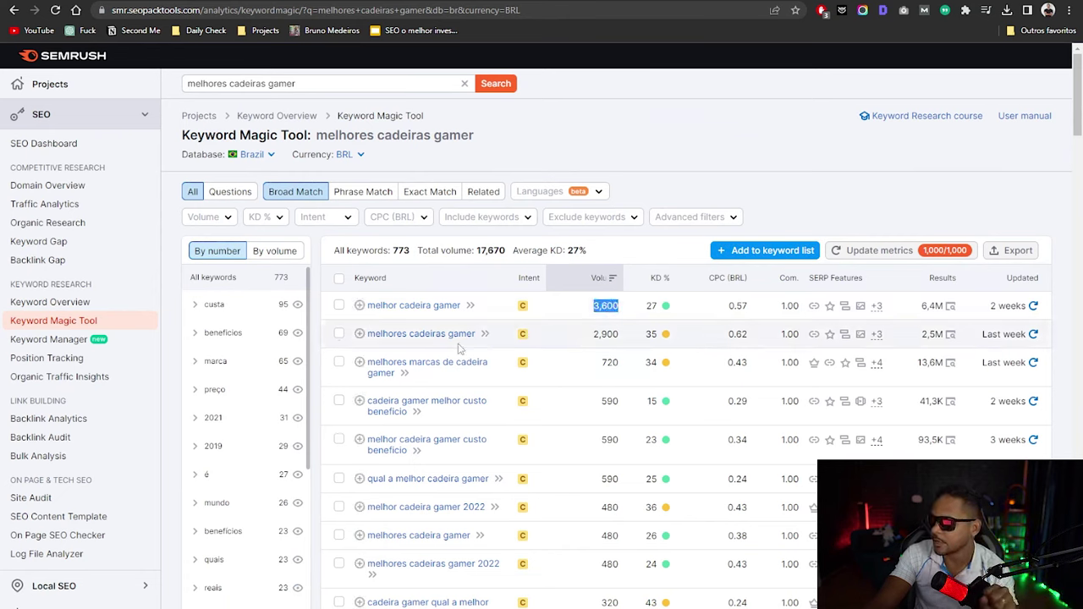
left_click_drag(584, 335, 627, 336)
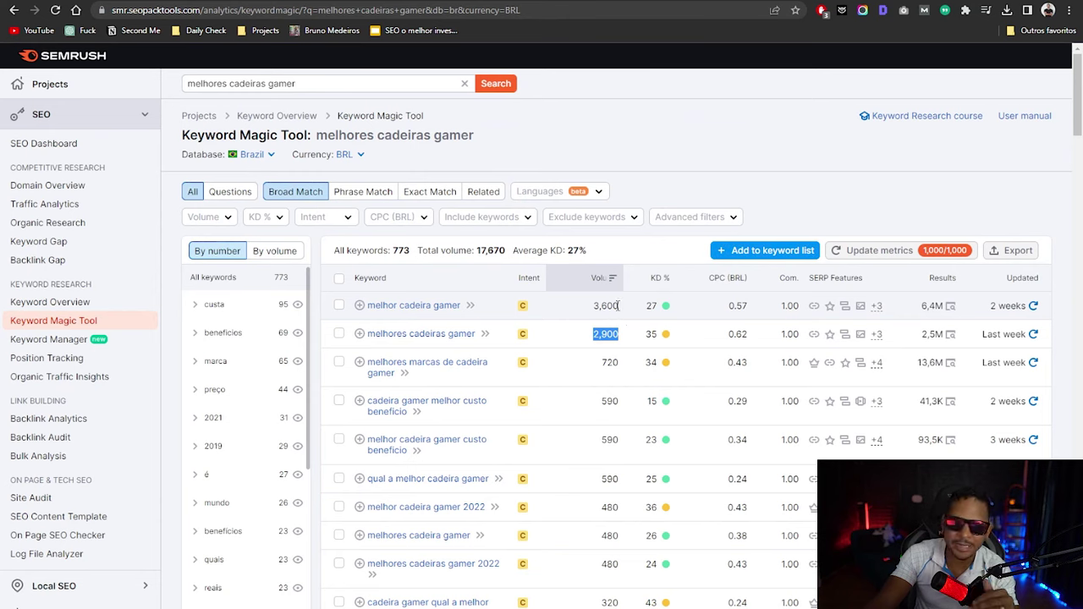
Open the overview of the keyword "melhor cadeira gamer" and examine its metrics, keyword ideas and SERP analysis
left_click(424, 307)
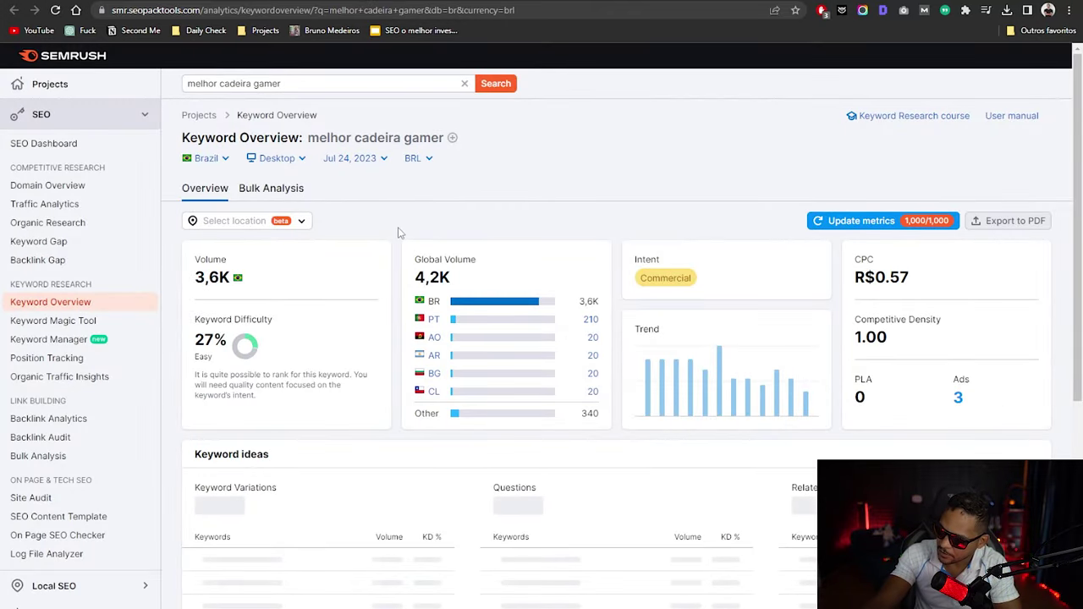
scroll(398, 232, "down", 3)
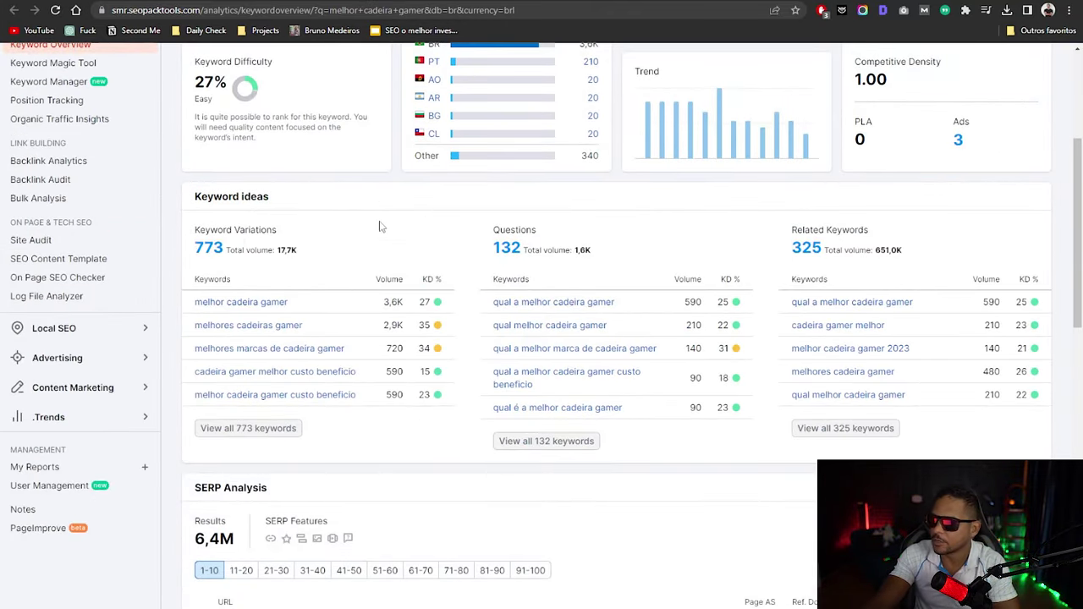
scroll(377, 225, "up", 2)
scroll(359, 194, "up", 2)
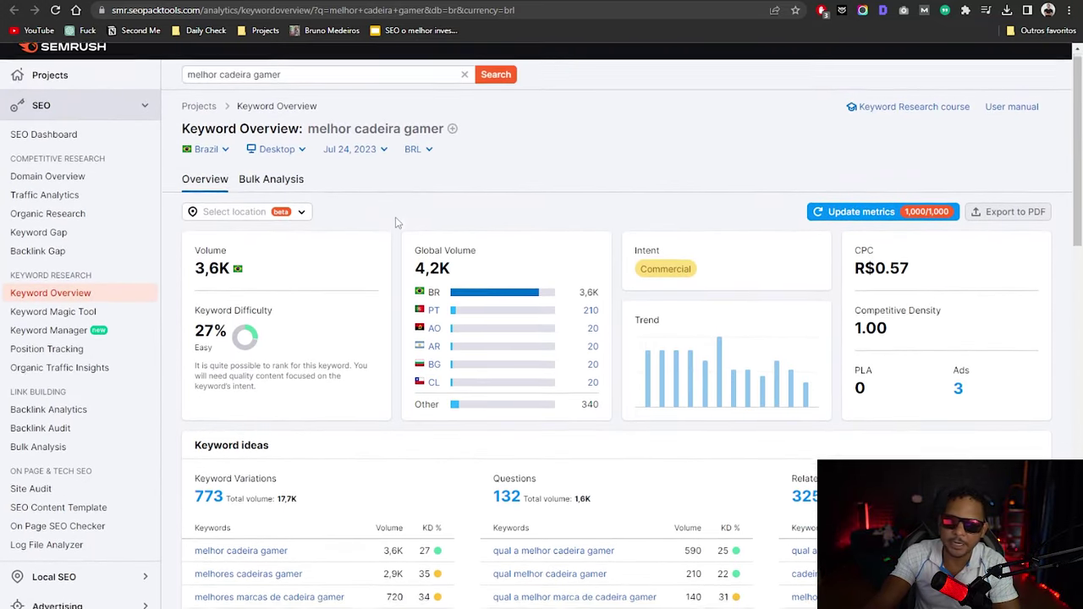
scroll(394, 219, "down", 9)
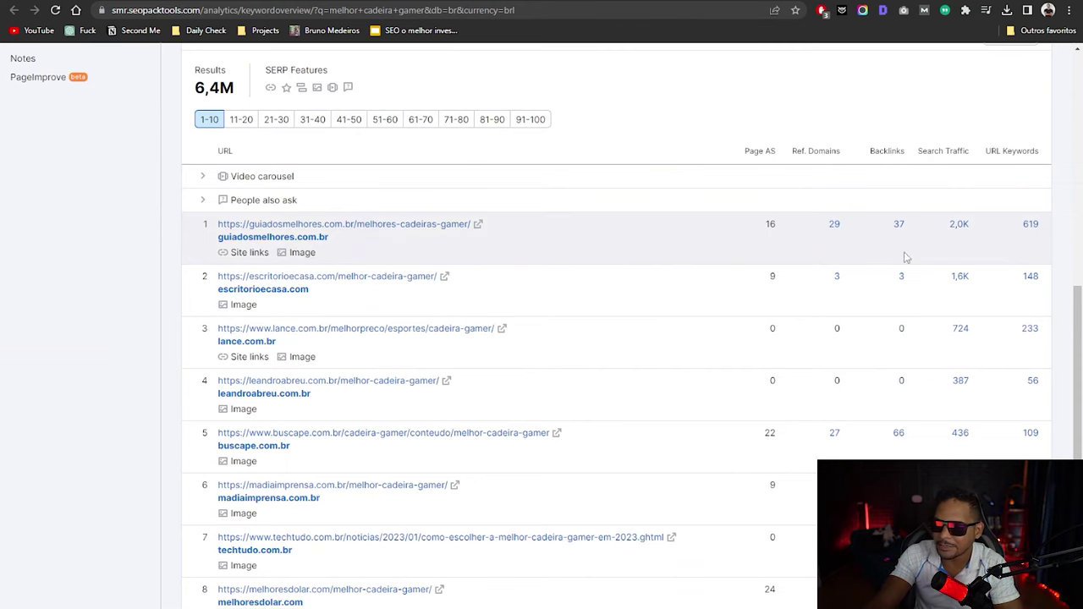
scroll(512, 218, "up", 10)
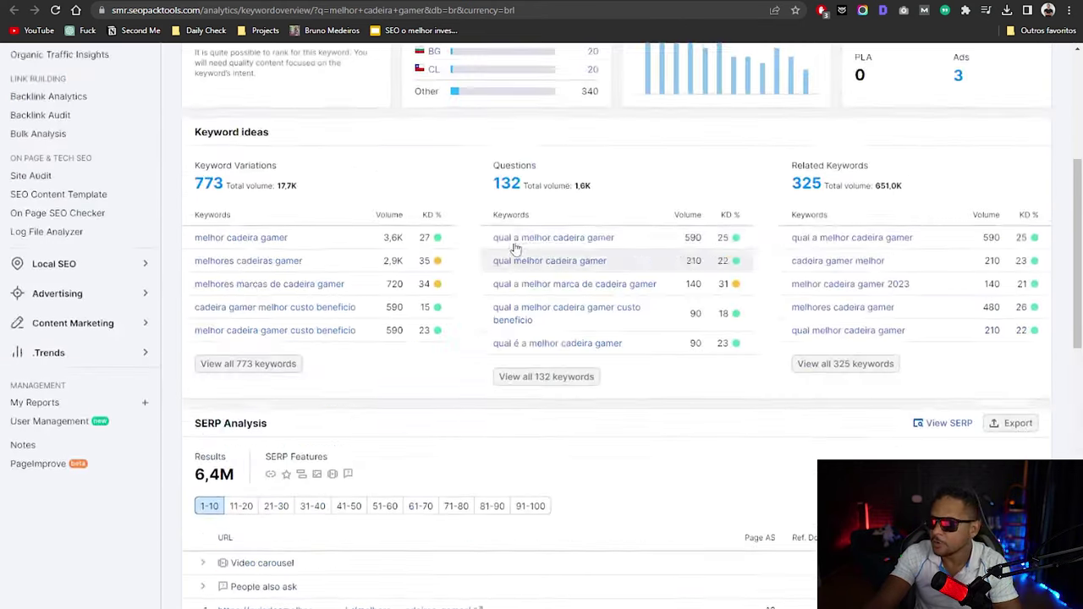
left_click(324, 85)
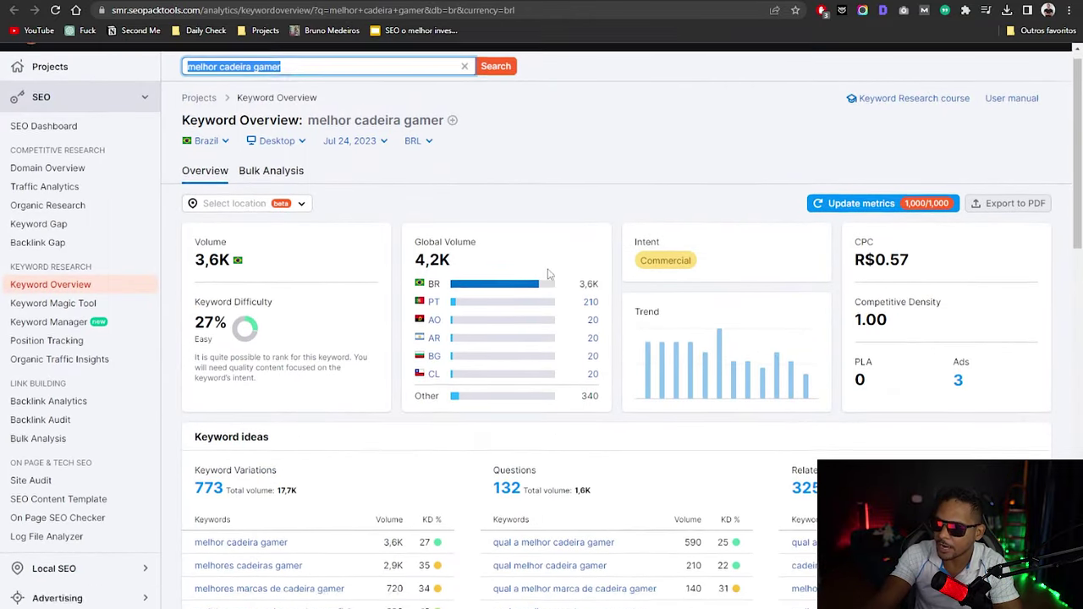
scroll(534, 280, "down", 15)
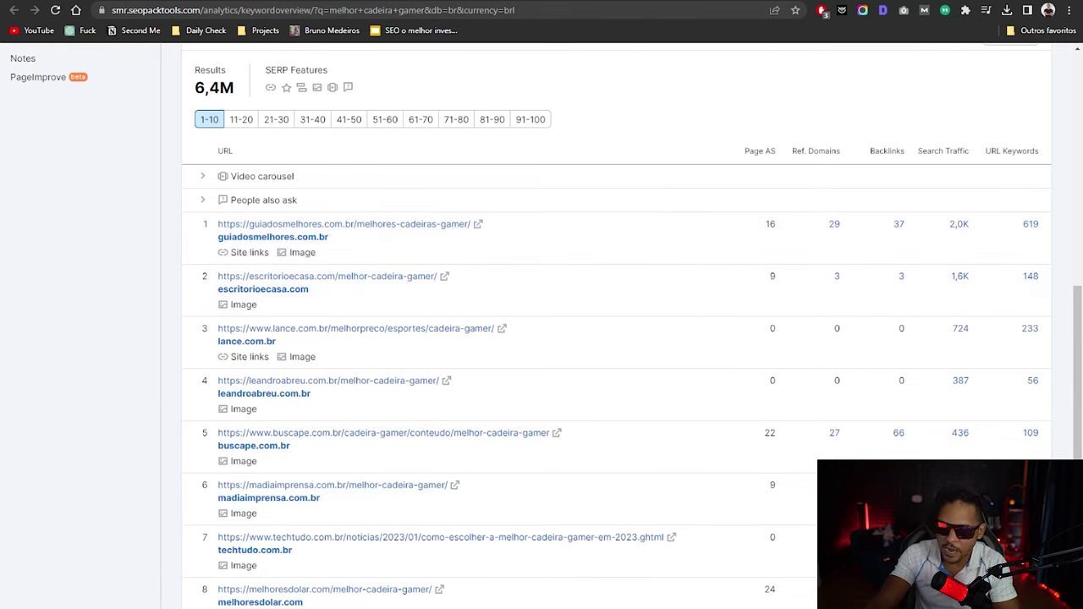
Switch to the SEO ROI spreadsheet in Google Sheets and enter "Melhor cadeira gamer" as the first keyword in A2
left_click(176, 2)
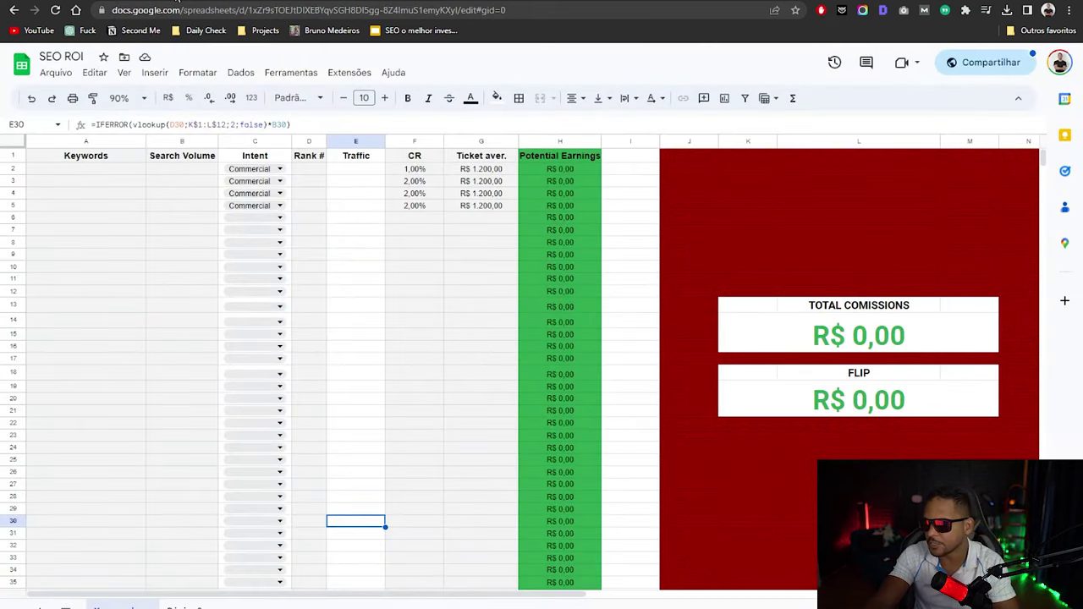
left_click(454, 265)
left_click(111, 242)
left_click(110, 172)
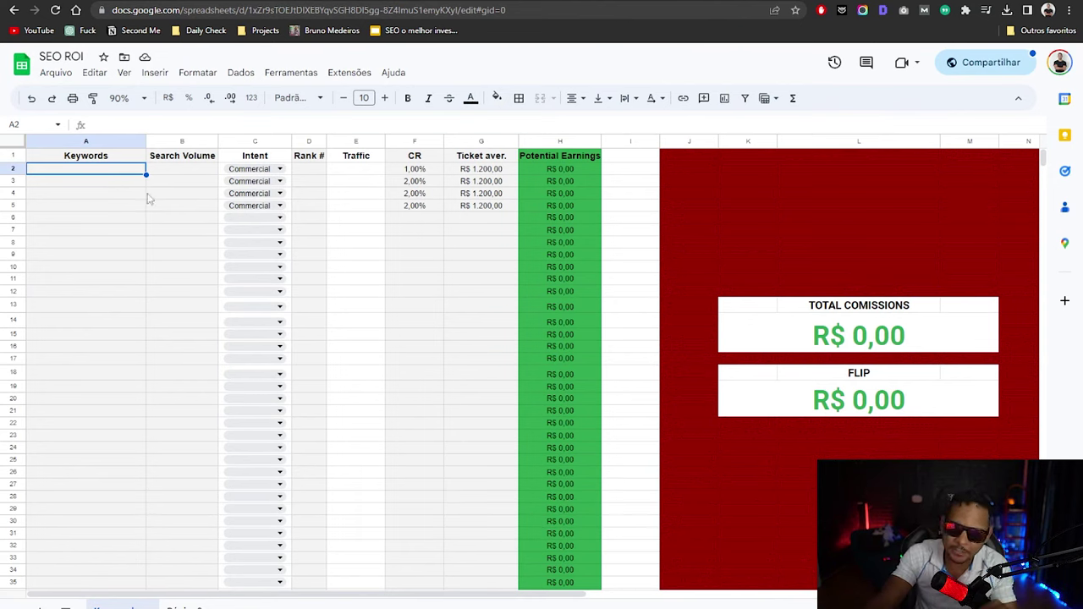
left_click(342, 225)
left_click(155, 199)
left_click(98, 171)
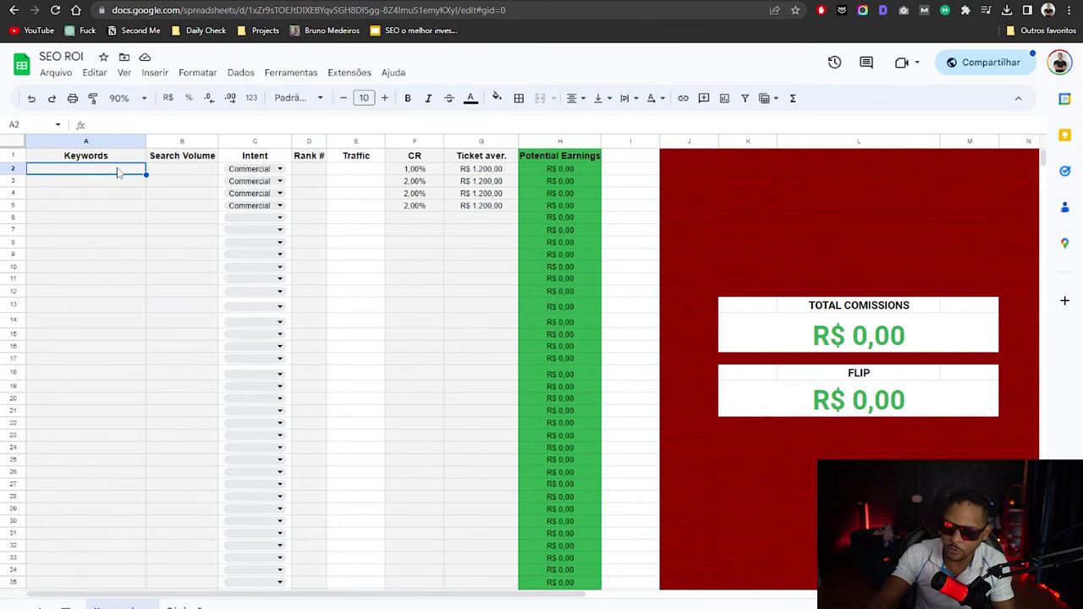
type("Melhor cadeira gamer")
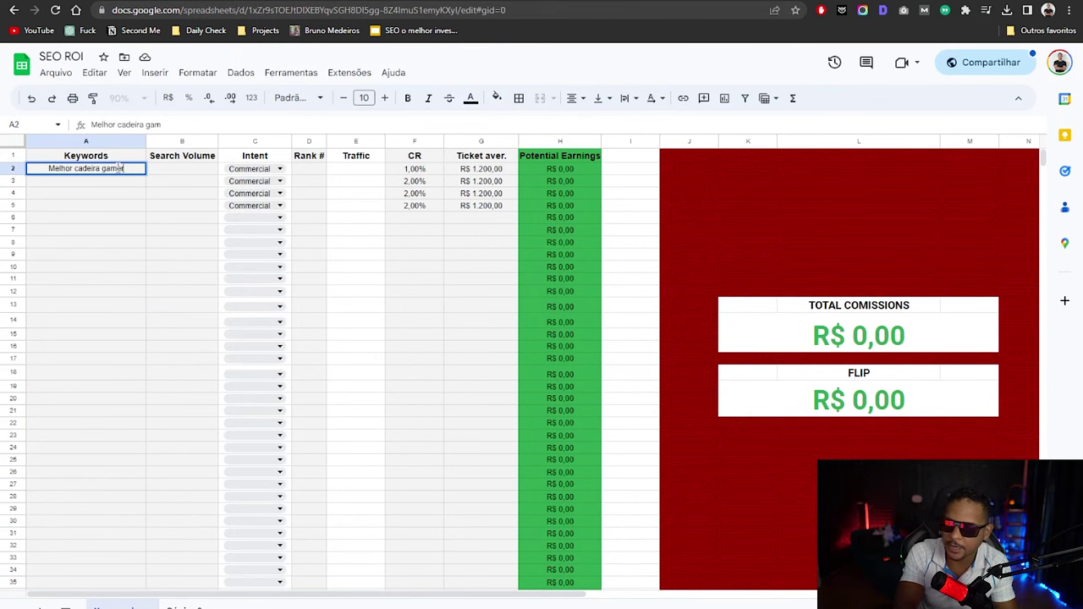
key("Return")
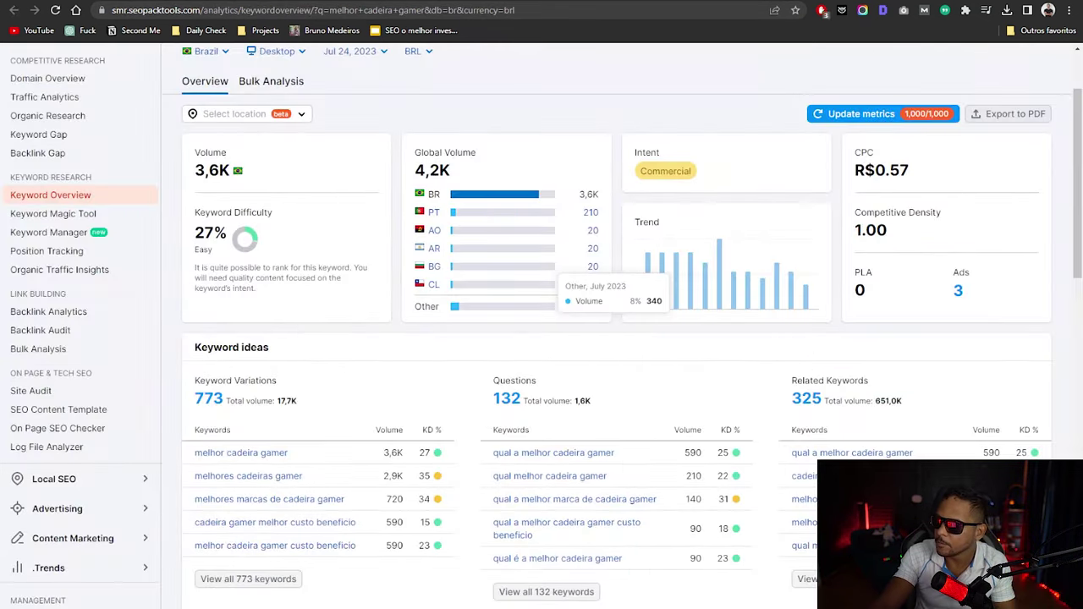
Check the keyword's Brazilian volume in Semrush and enter 3600 as its search volume in B2 of the SEO ROI sheet
scroll(345, 59, "up", 2)
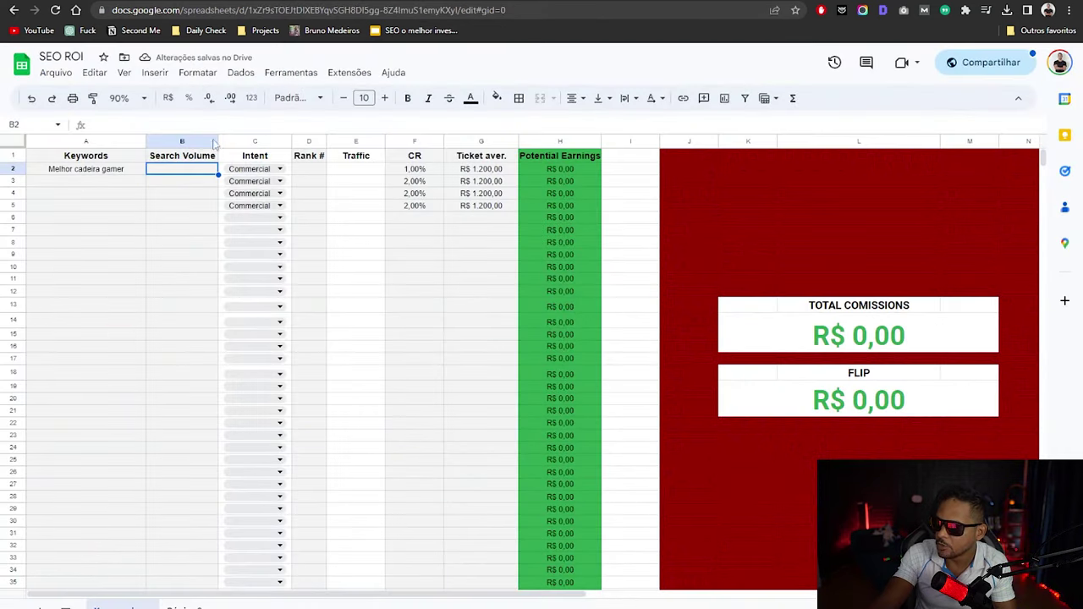
key("Down")
key("Down")
key("Down")
key("Down")
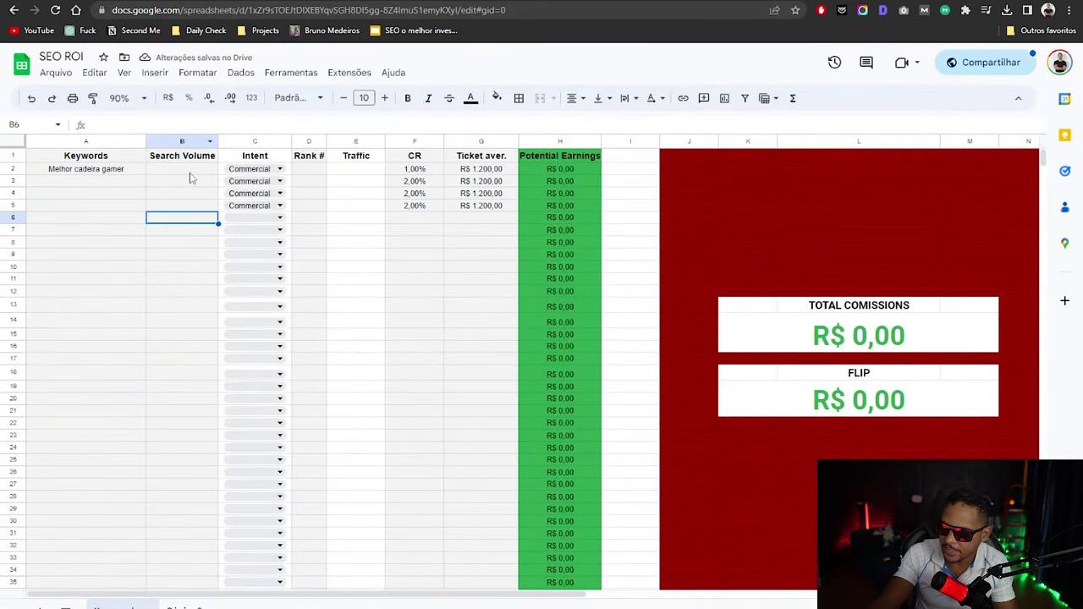
left_click(191, 173)
type("3600")
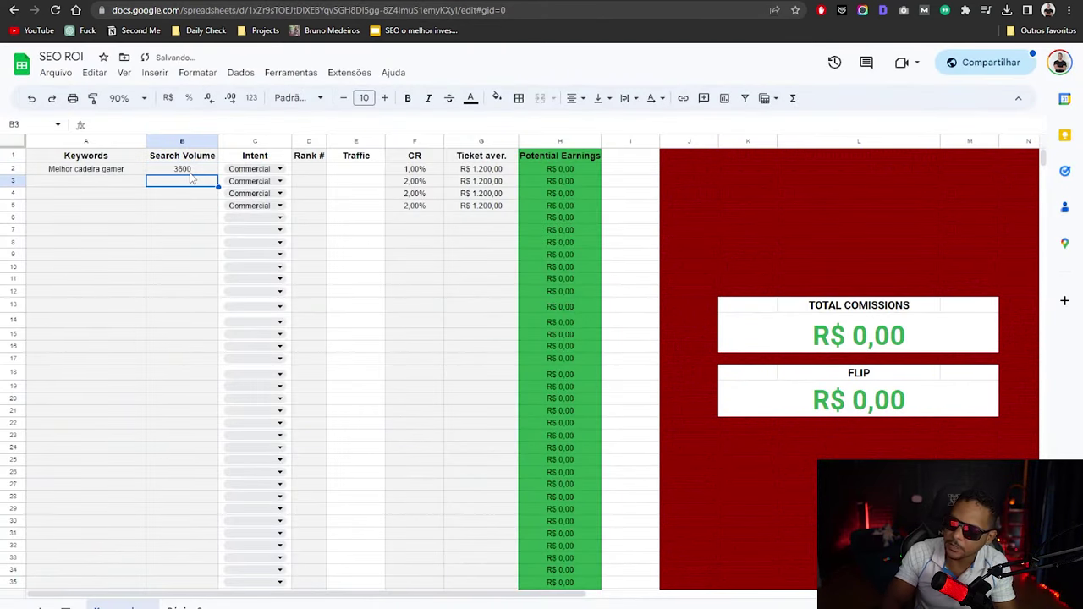
Enter 1 as the rank of "Melhor cadeira gamer" in D2
key("Tab")
key("Tab")
type("1")
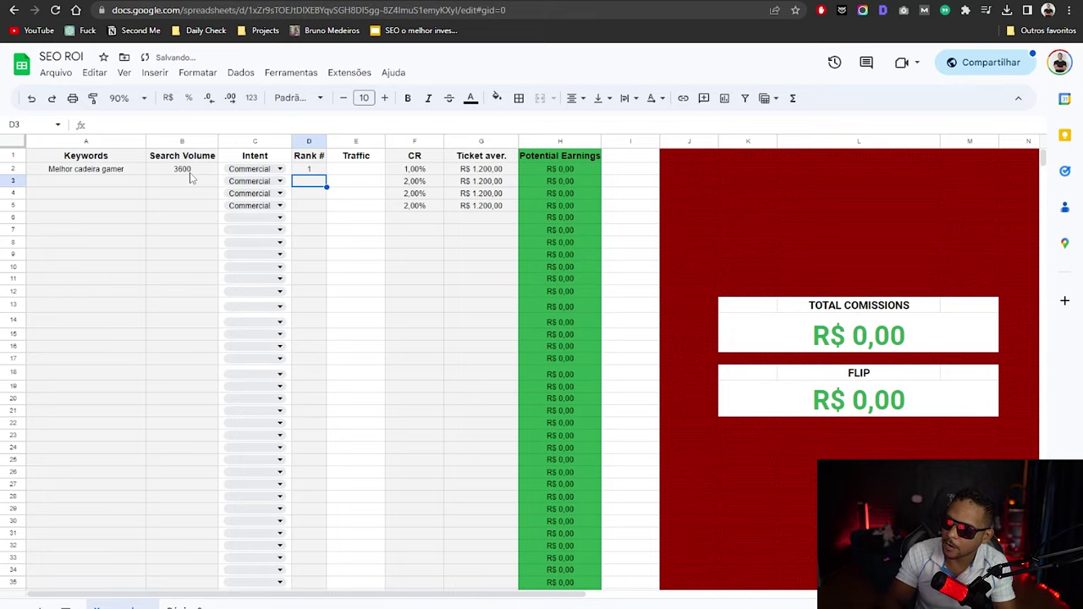
key("Tab")
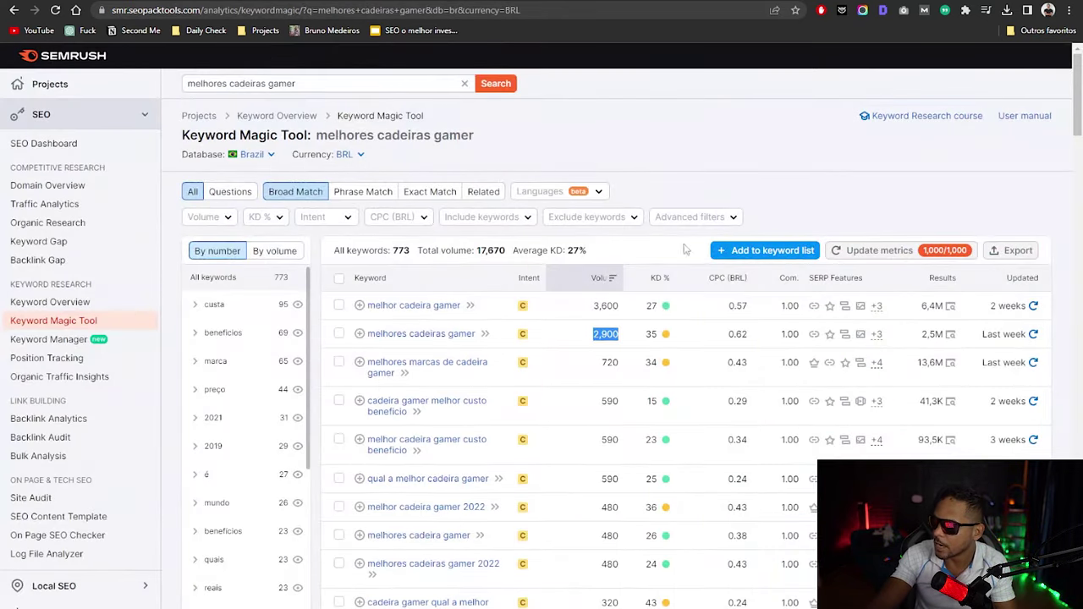
Check the top-ranking page's search traffic in Semrush's SERP analysis for "melhor cadeira gamer" and enter 2000 as the traffic in E2 of the SEO ROI sheet
scroll(687, 249, "down", 5)
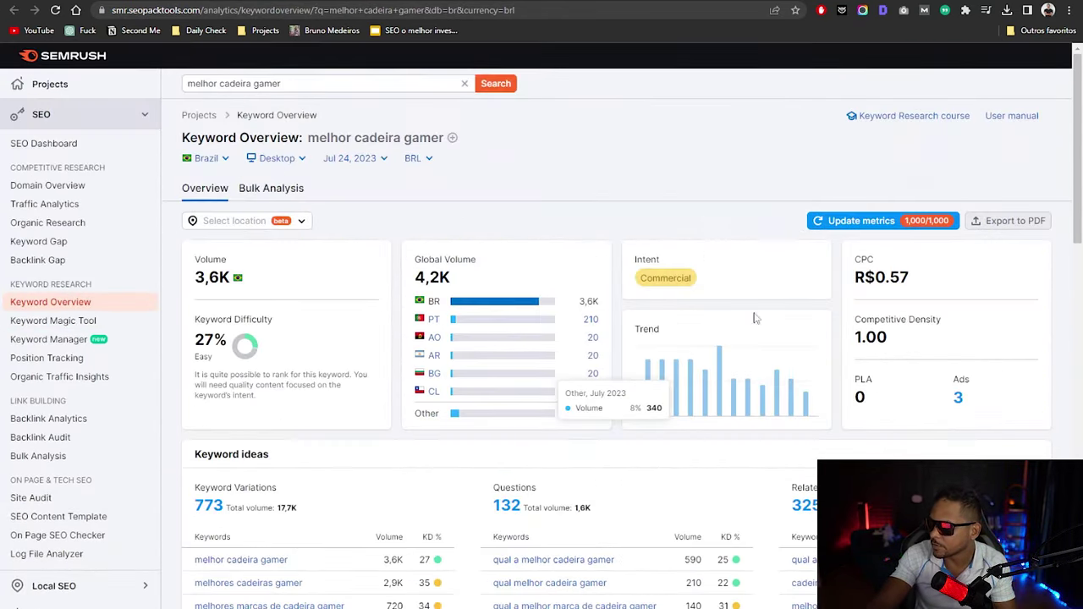
scroll(781, 362, "down", 10)
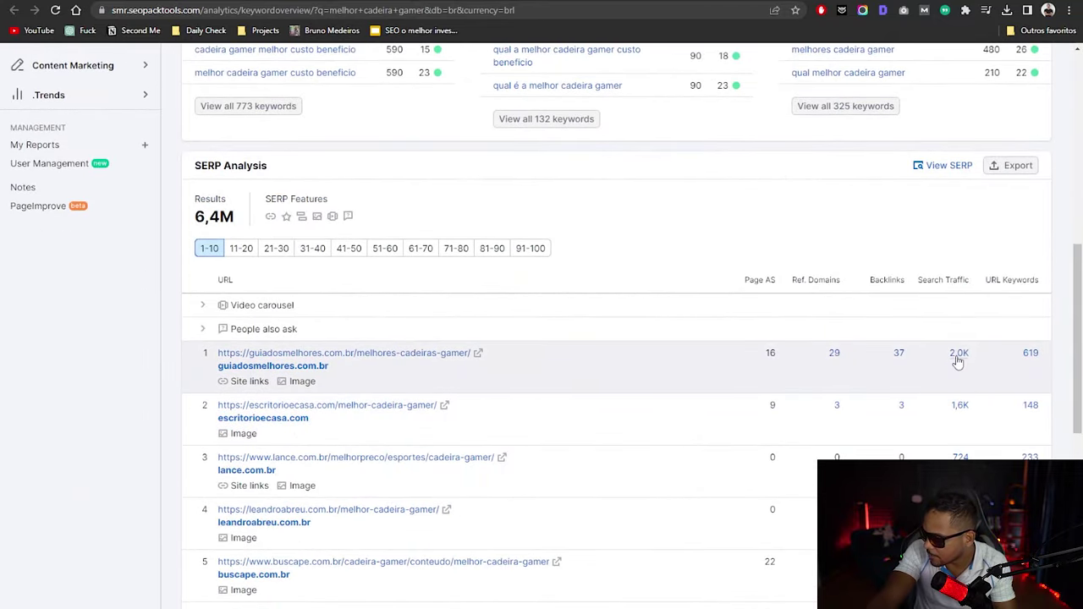
left_click(322, 2)
left_click(315, 207)
left_click(362, 170)
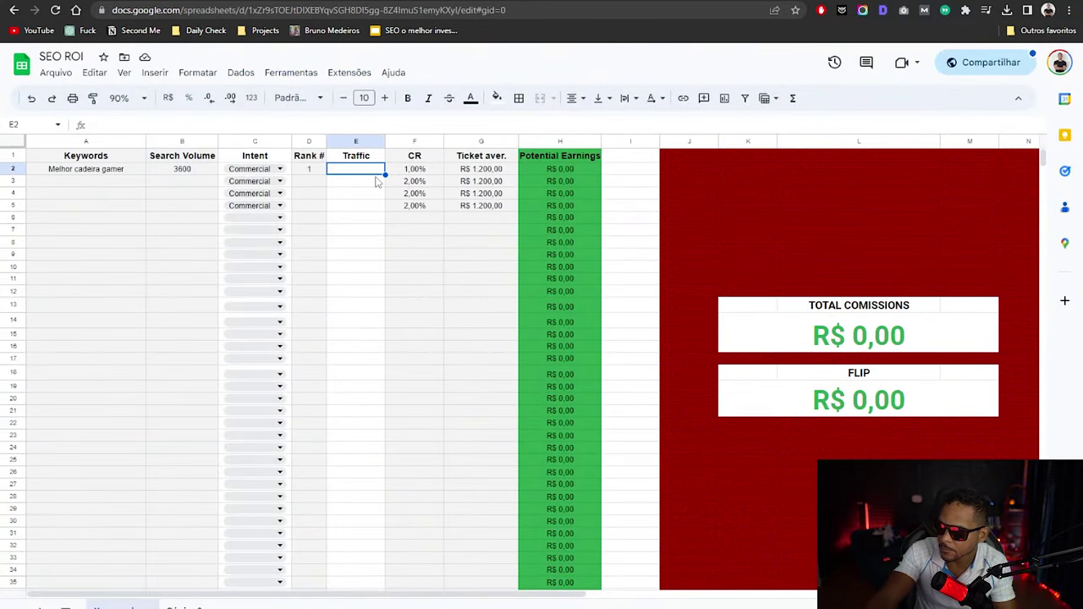
type("2000")
key("Return")
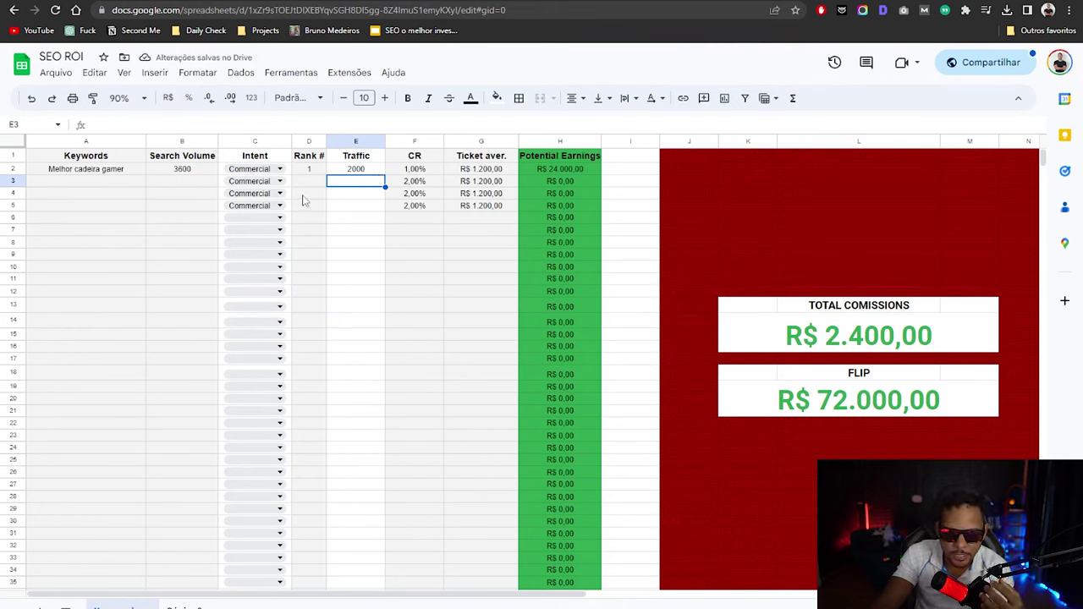
Review the traffic and average ticket values for "Melhor cadeira gamer" in row 2 without changing them
left_click(123, 174)
left_click(469, 172)
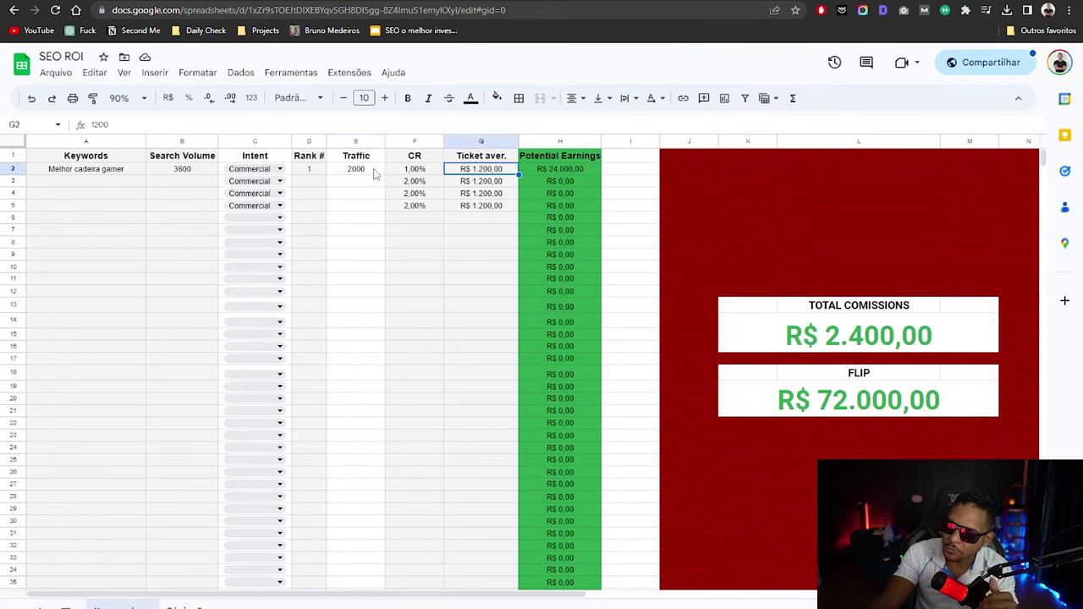
left_click(353, 174)
left_click(345, 206)
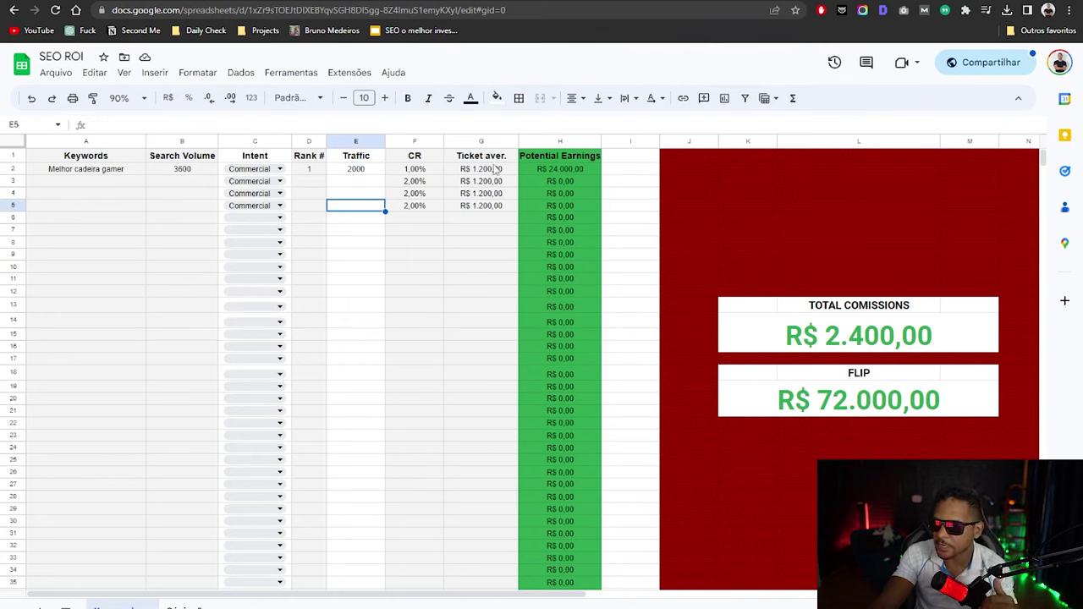
left_click(497, 170)
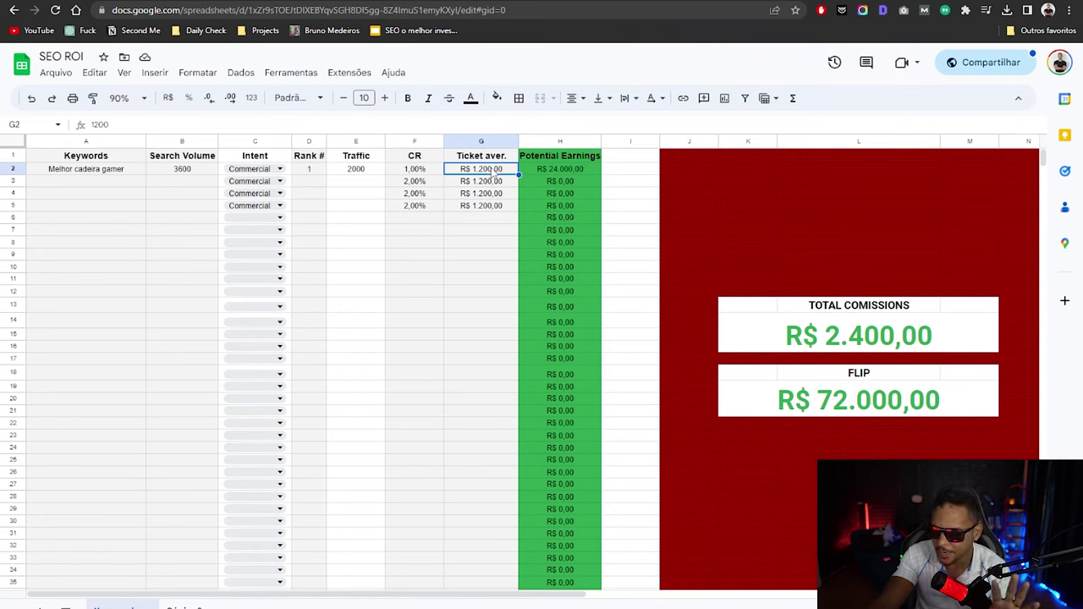
double_click(491, 173)
key("Escape")
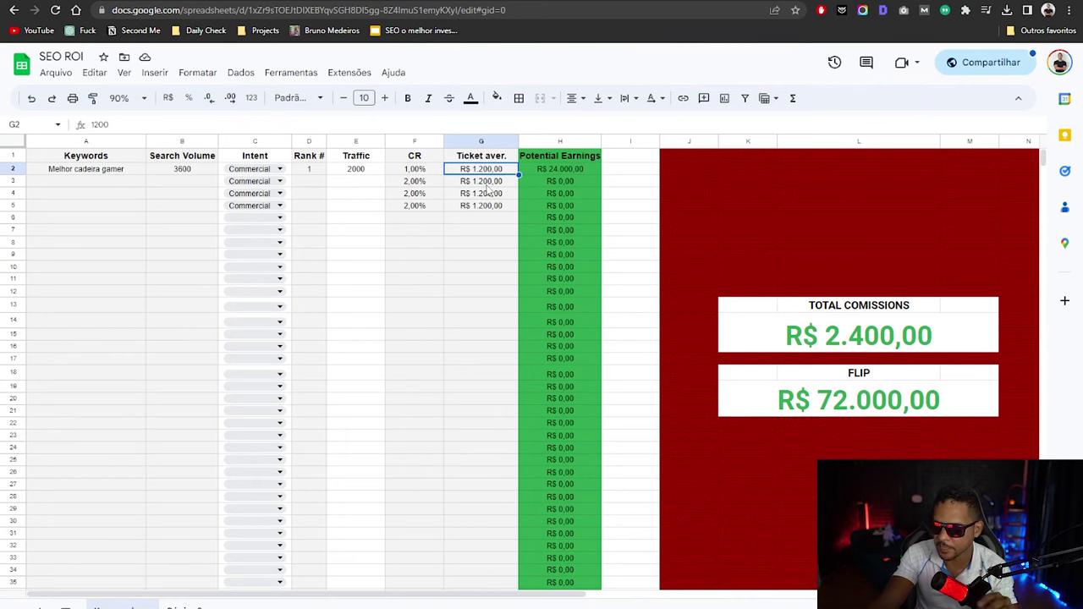
Search Google for "melhores cadeiras gamers" in a new browser tab and open the Leroy Merlin gaming-chair guide
key("ctrl+t")
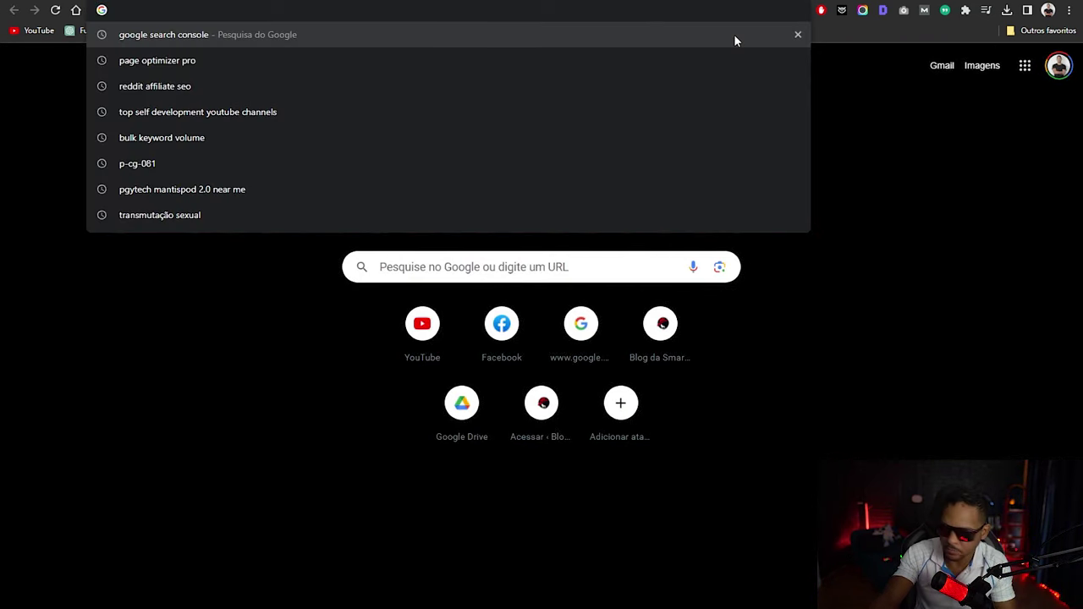
type("melhores cadeiras gamers")
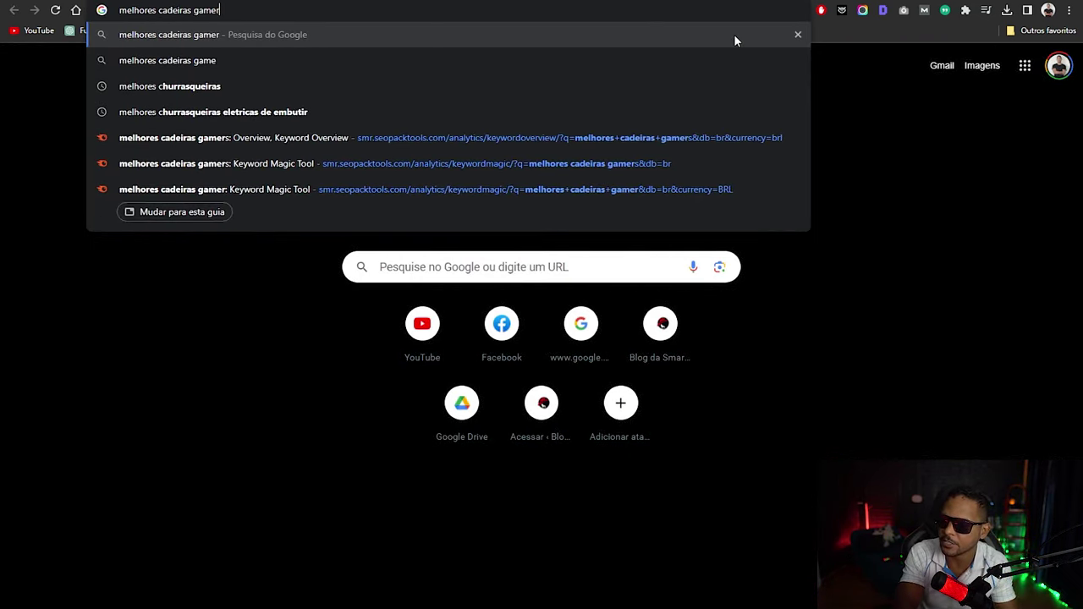
key("Return")
scroll(437, 227, "down", 3)
left_click(245, 308)
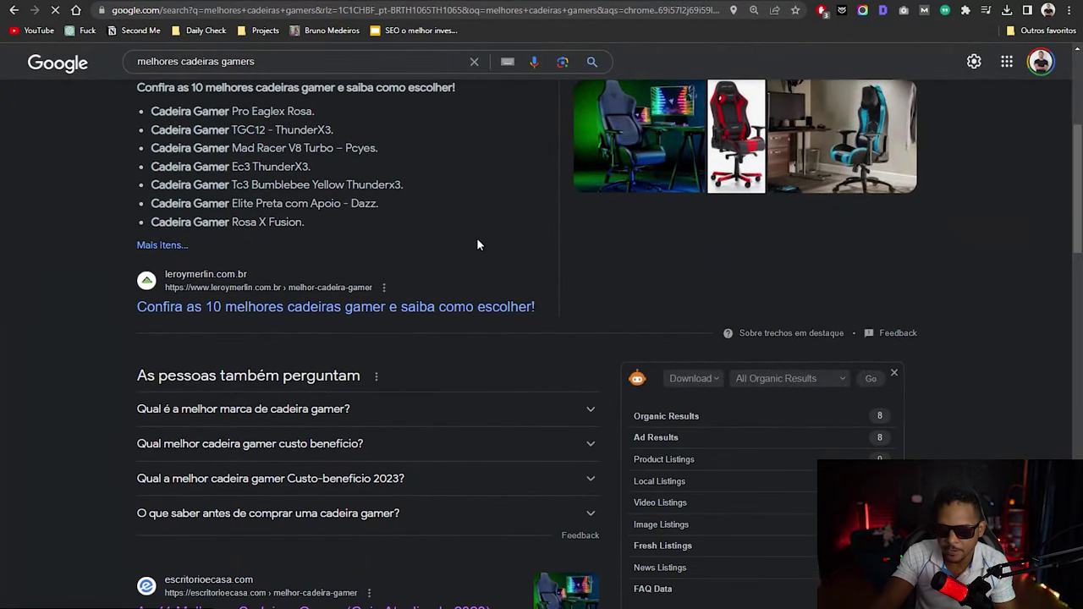
Browse the chairs recommended in the Leroy Merlin guide, dismiss the notification request and open the chairs' product pages
scroll(478, 245, "down", 15)
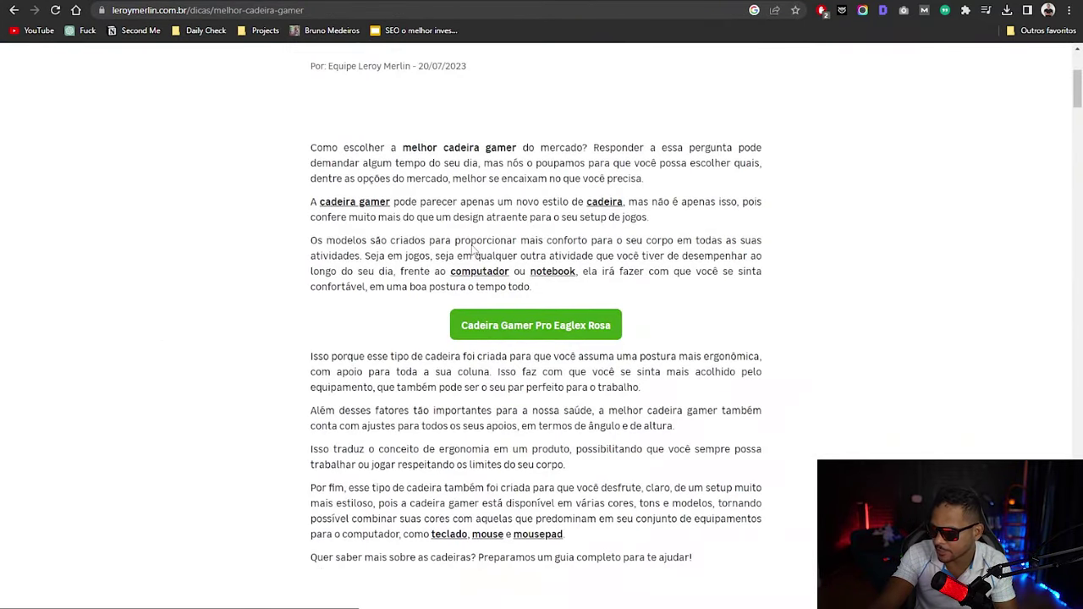
scroll(472, 247, "down", 5)
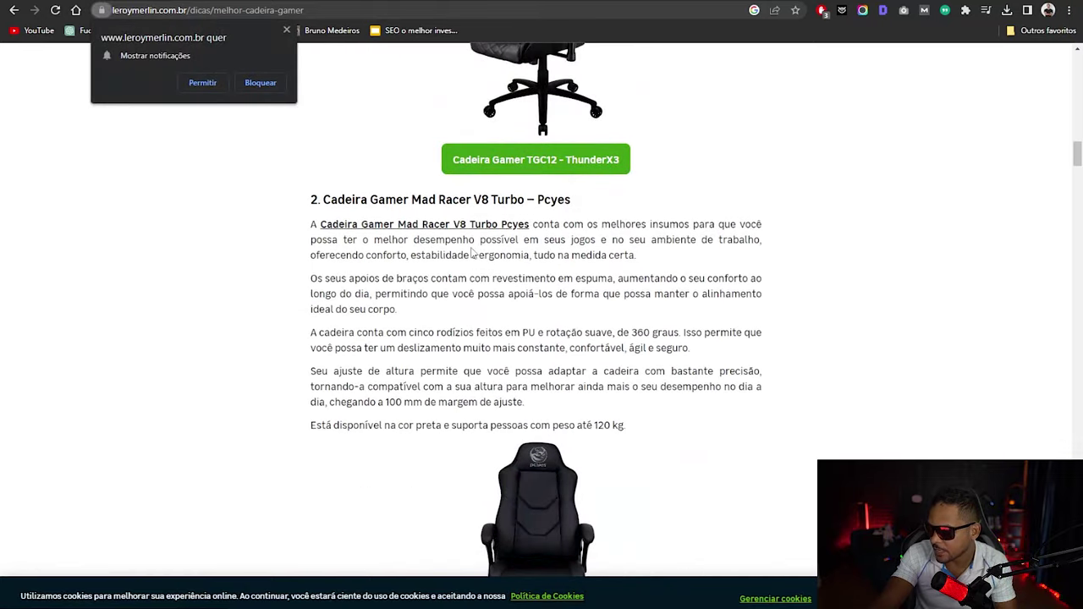
scroll(520, 237, "up", 1)
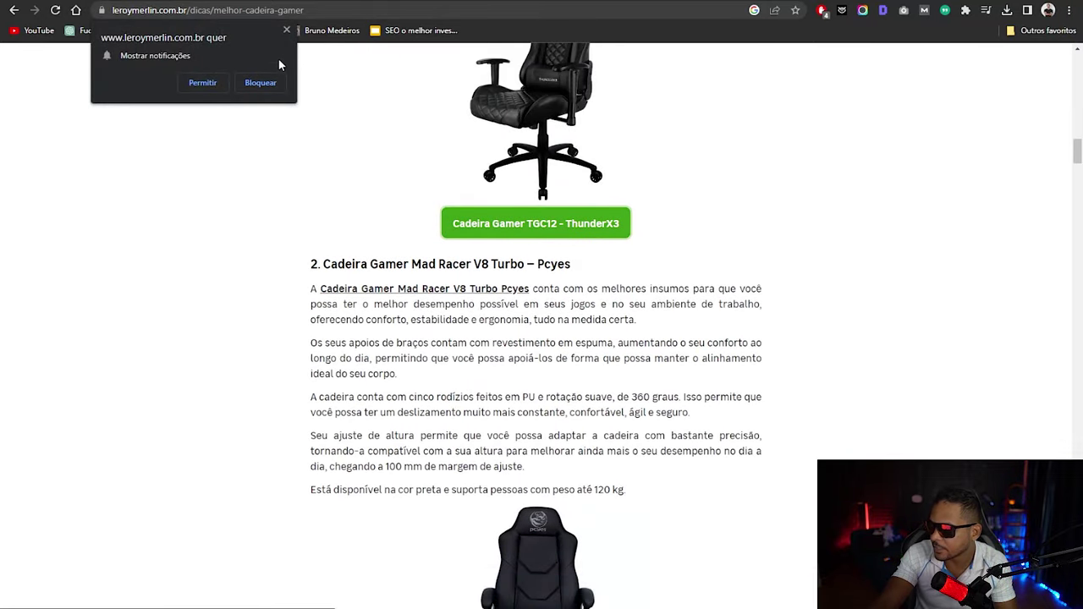
left_click(286, 30)
scroll(564, 348, "down", 5)
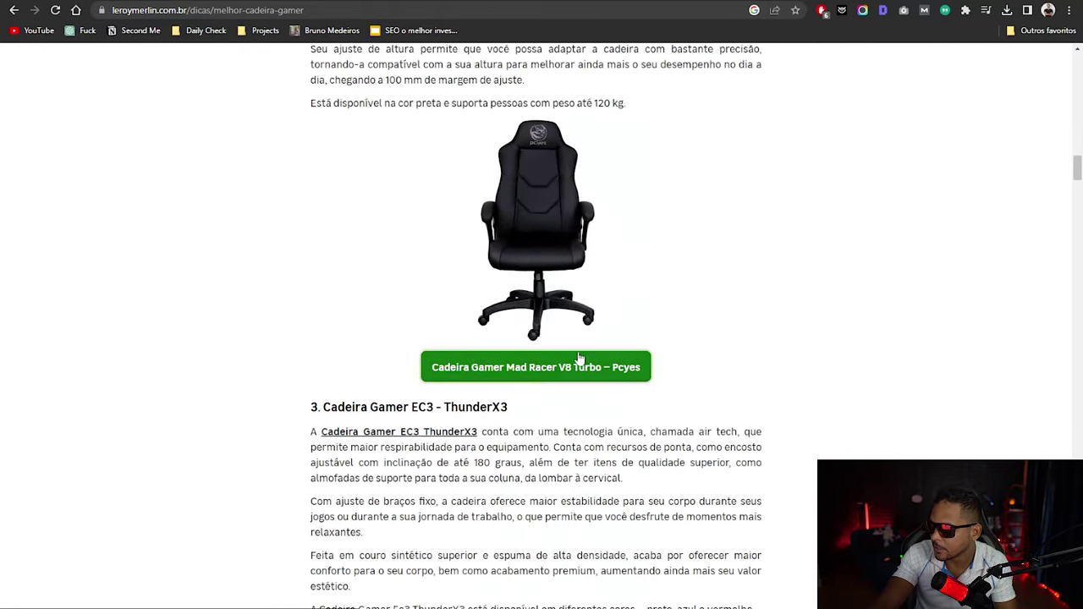
scroll(575, 358, "down", 9)
scroll(526, 213, "down", 4)
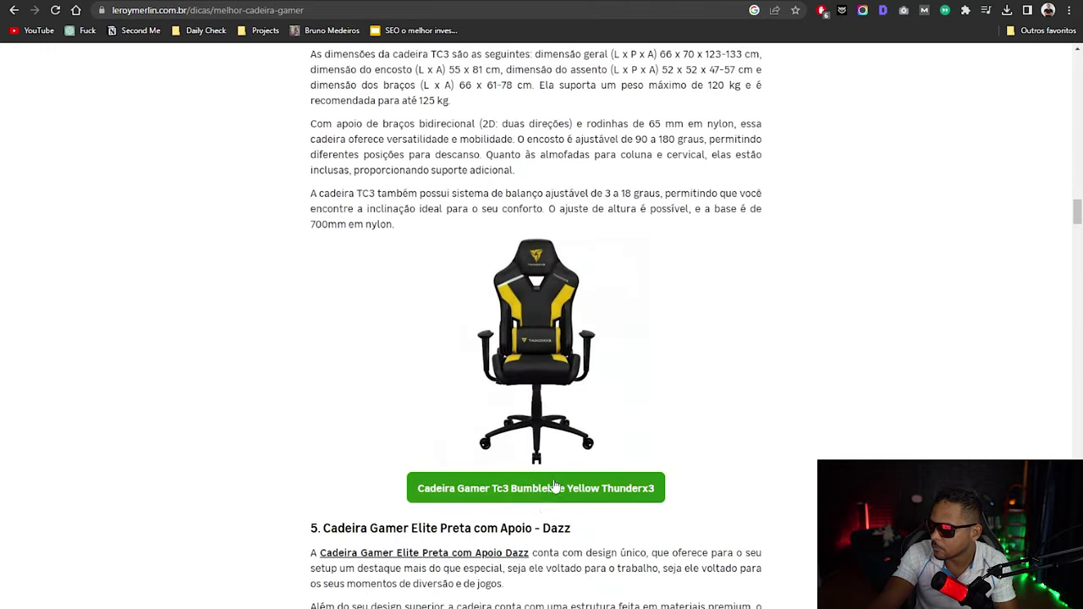
scroll(570, 487, "down", 8)
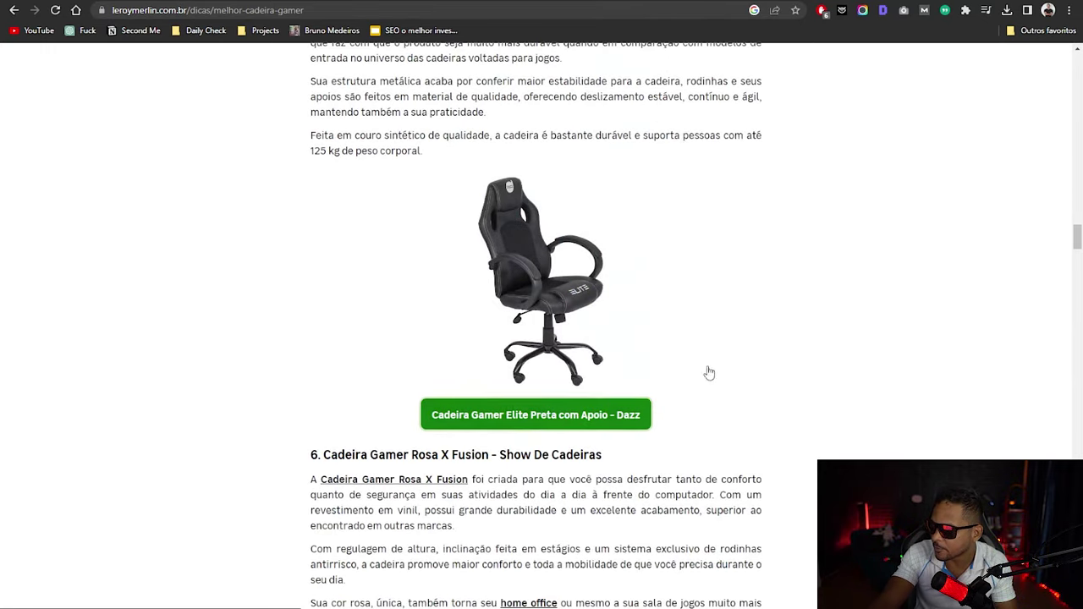
scroll(702, 355, "down", 7)
scroll(702, 314, "down", 5)
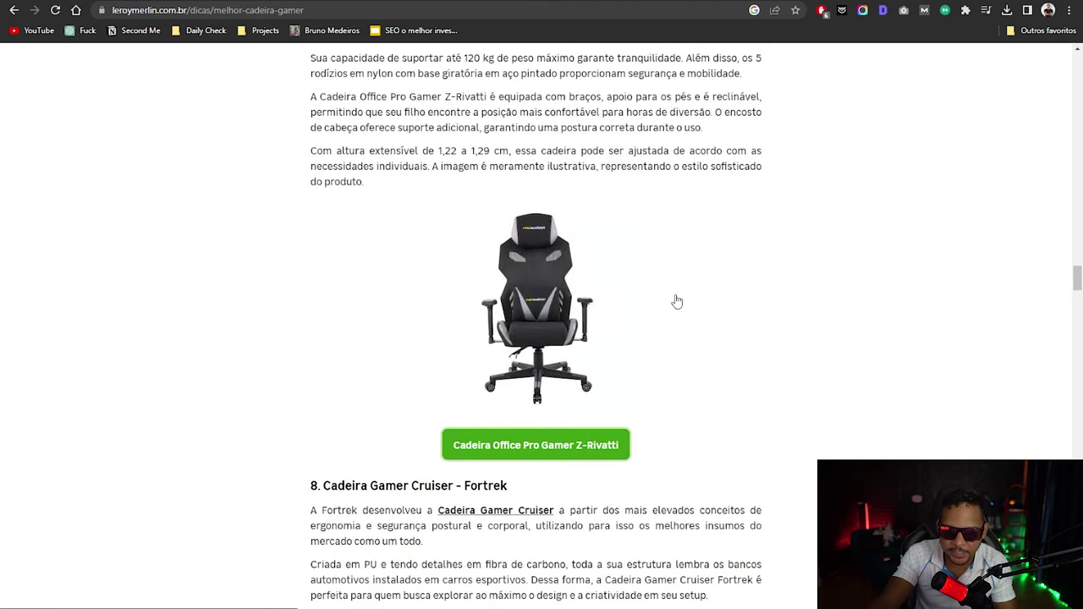
scroll(674, 296, "down", 3)
left_click(672, 289)
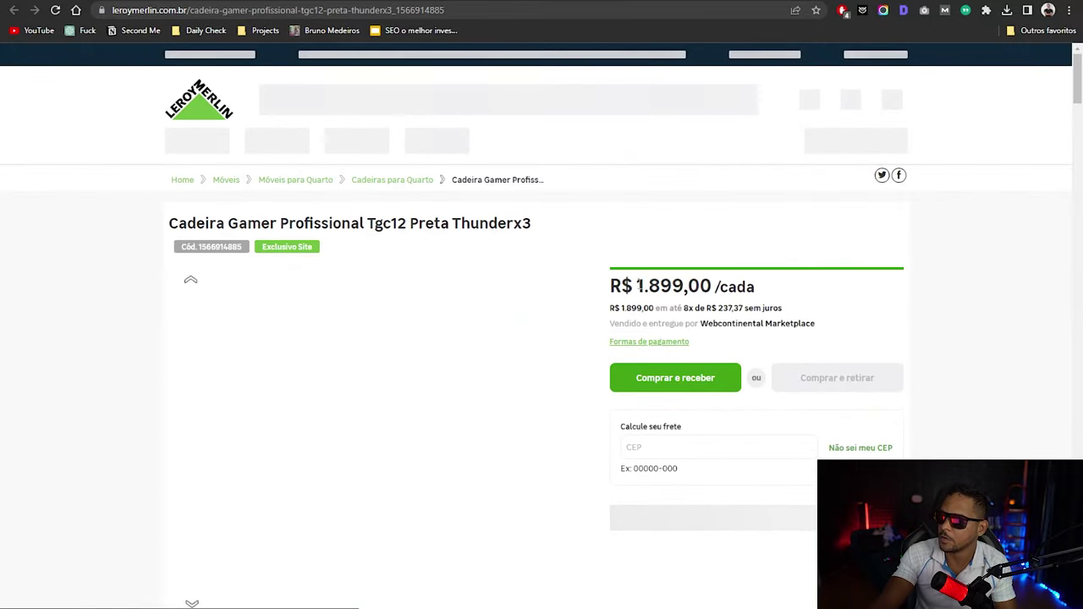
Compare the prices of the recommended gaming chairs across their open Leroy Merlin product pages
left_click_drag(636, 287, 683, 287)
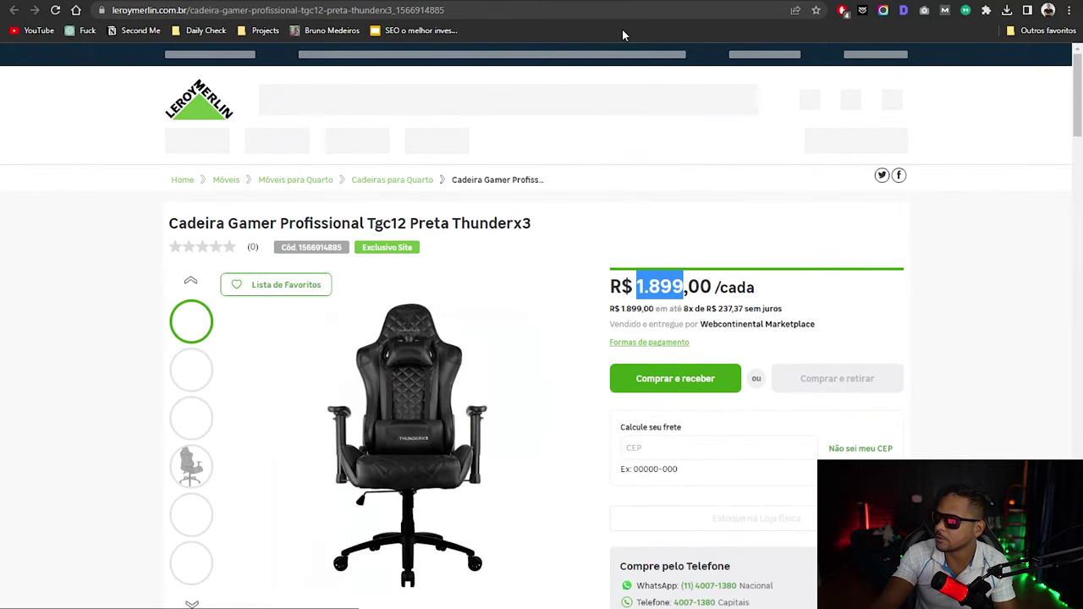
key("ctrl+Tab")
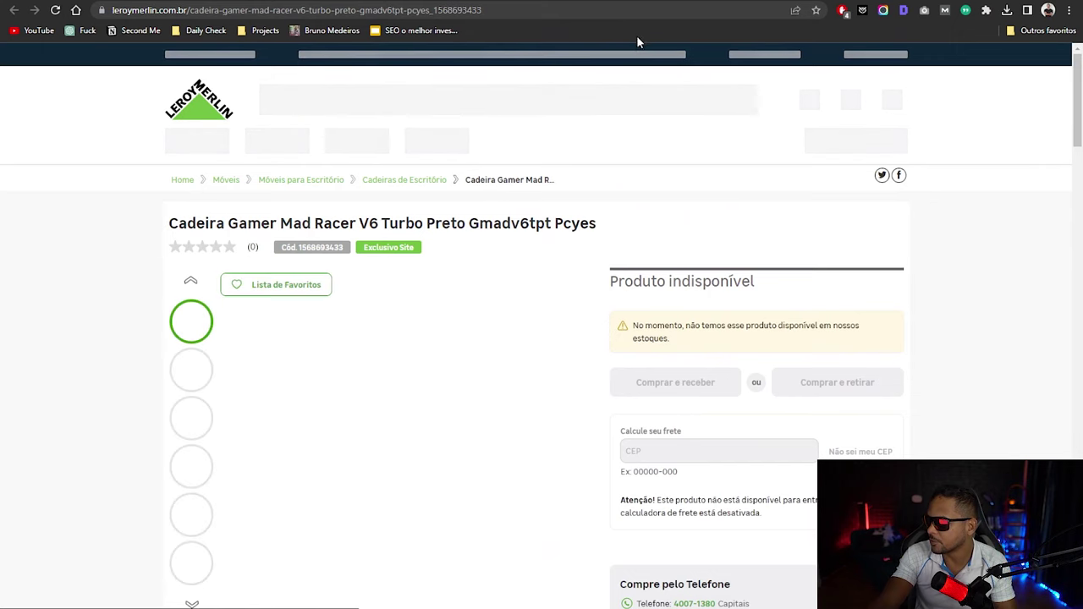
key("ctrl+shift+Tab")
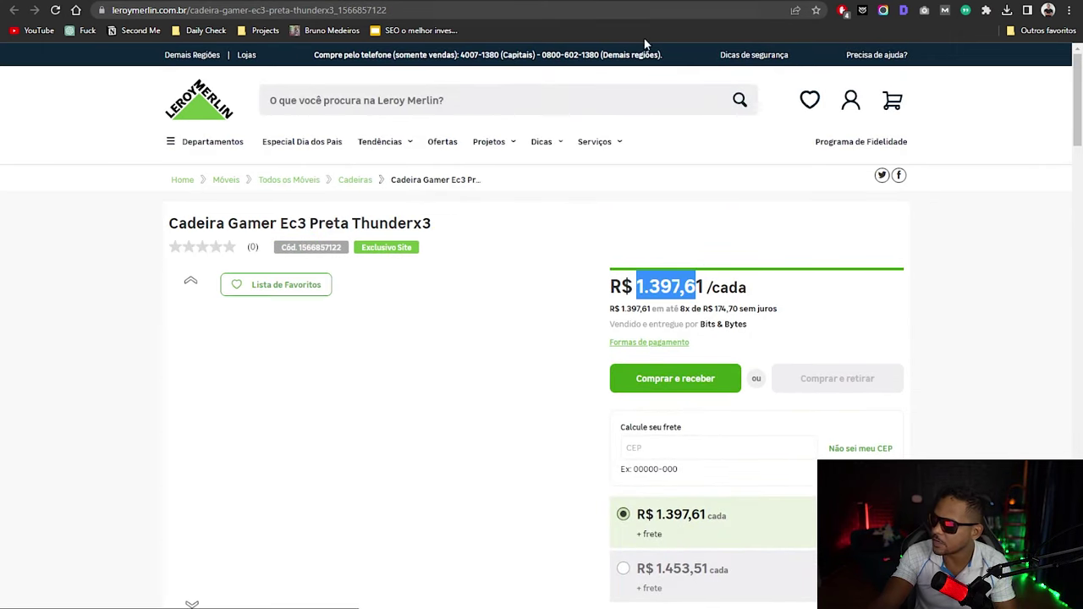
key("ctrl+shift+Tab")
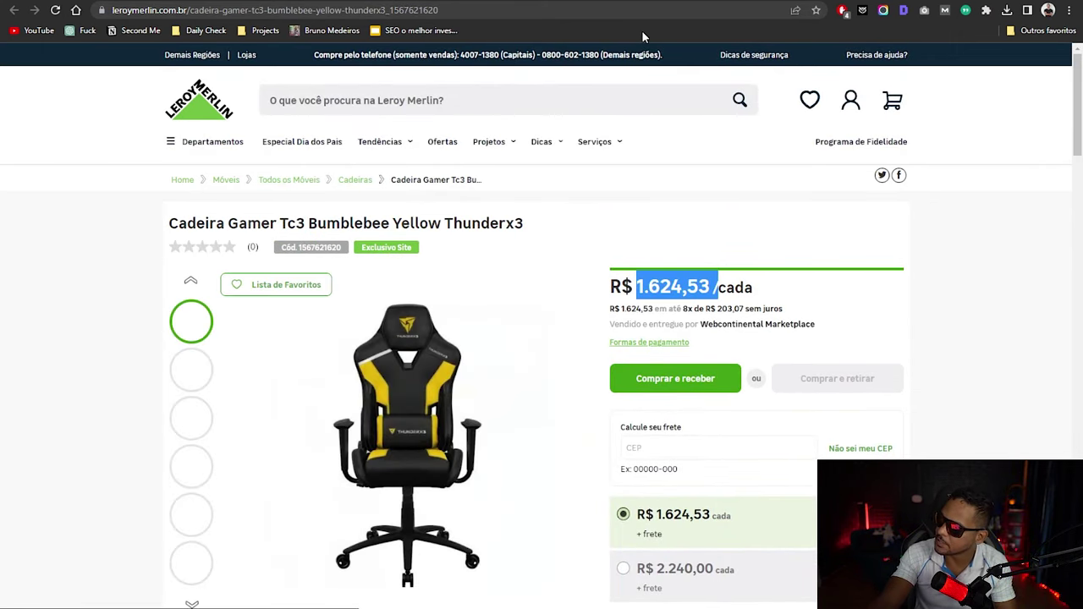
key("ctrl+shift+Tab")
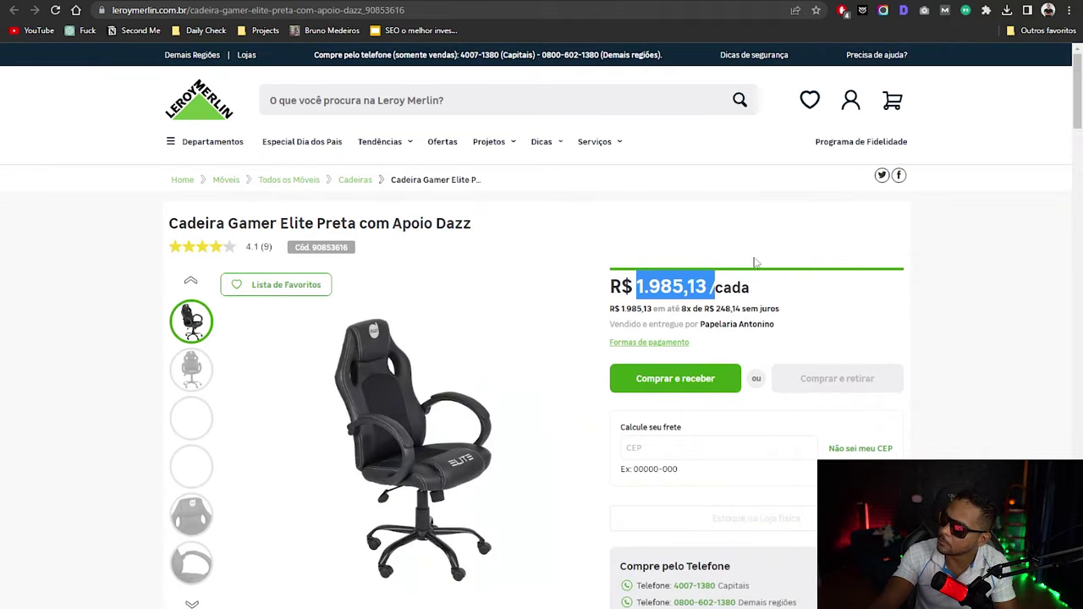
key("ctrl+shift+Tab")
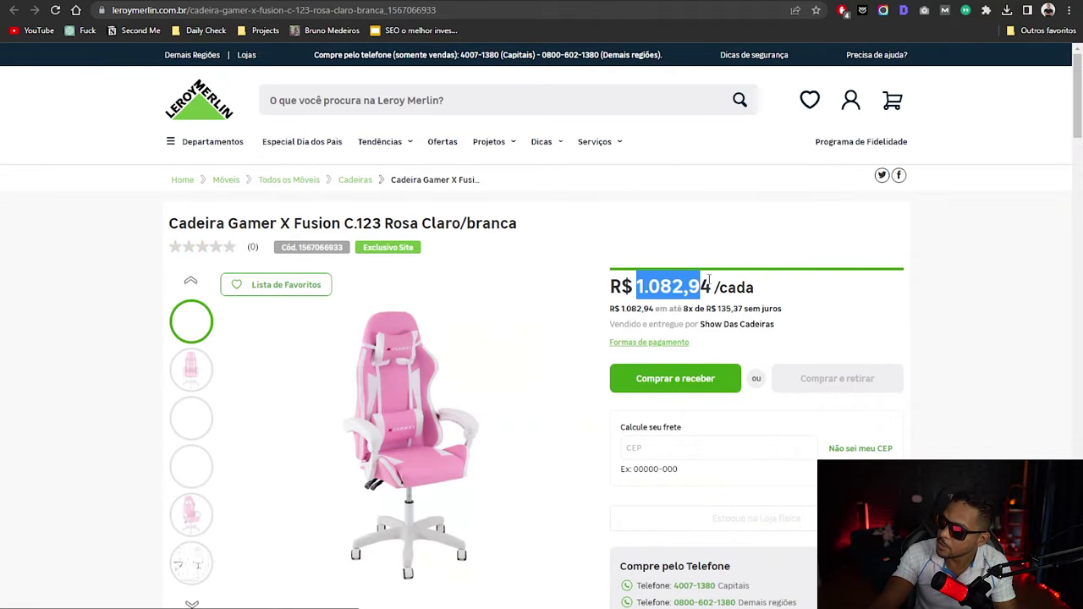
key("ctrl+shift+Tab")
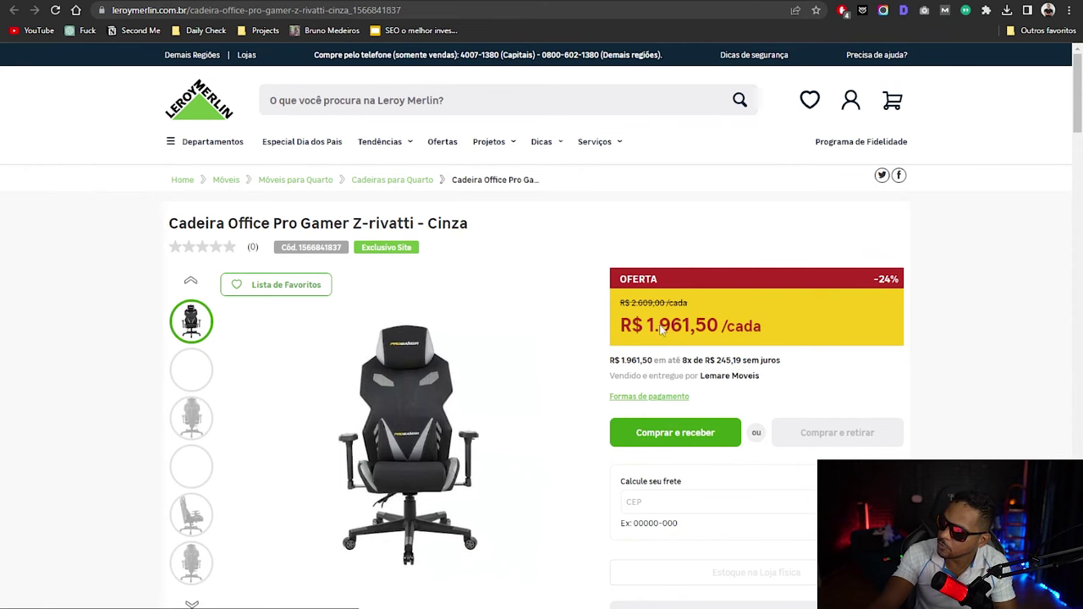
Return to the SEO ROI spreadsheet and review row 2's keyword, traffic, conversion rate and potential earnings formula
key("ctrl+shift+Tab")
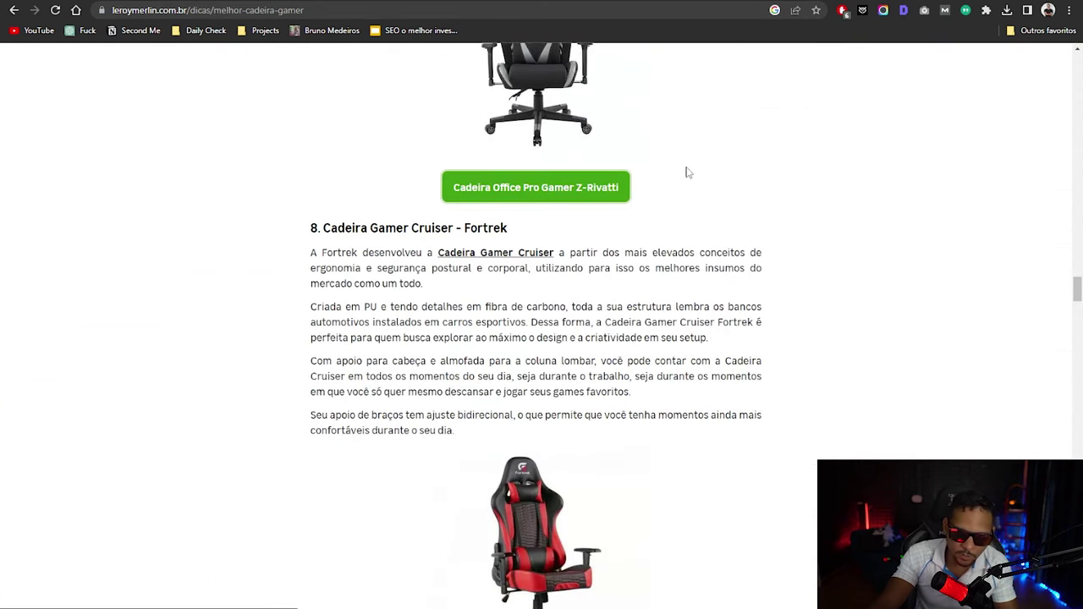
key("ctrl+shift+Tab")
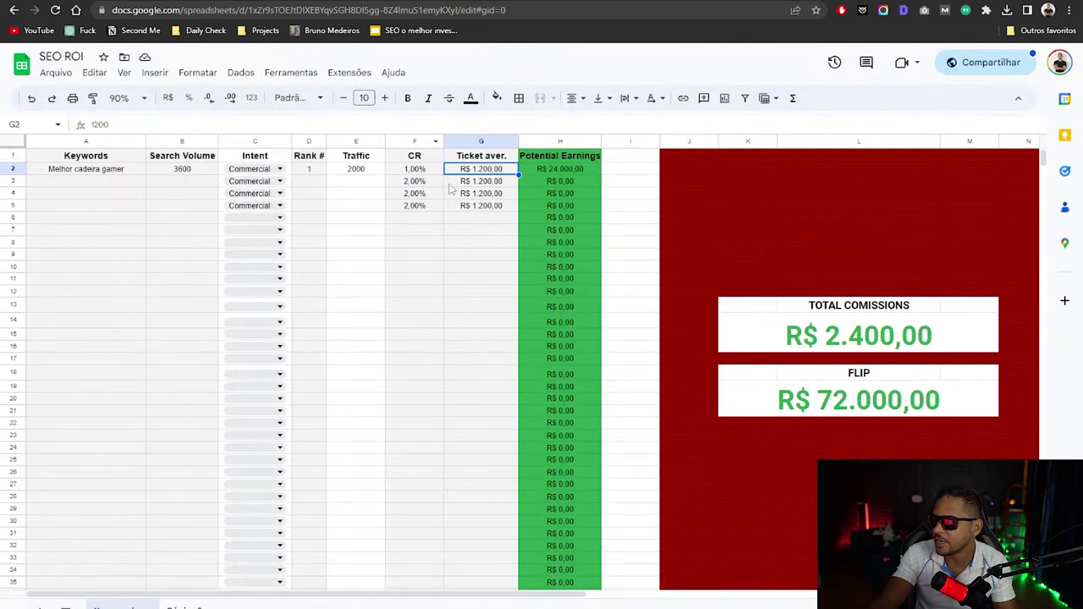
left_click(416, 205)
left_click(96, 213)
left_click(85, 171)
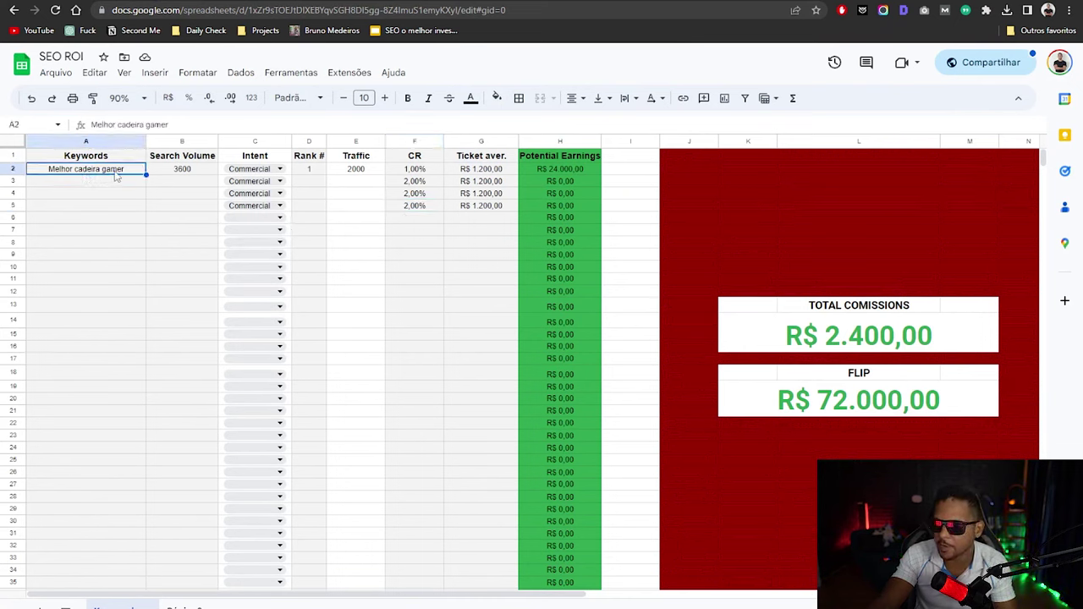
left_click(355, 172)
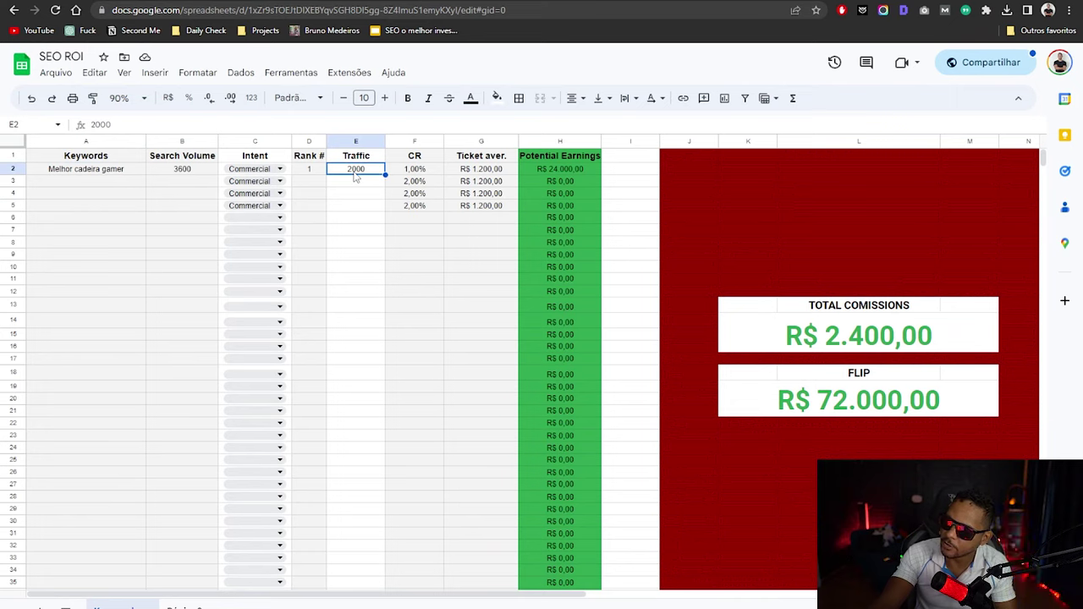
left_click(416, 170)
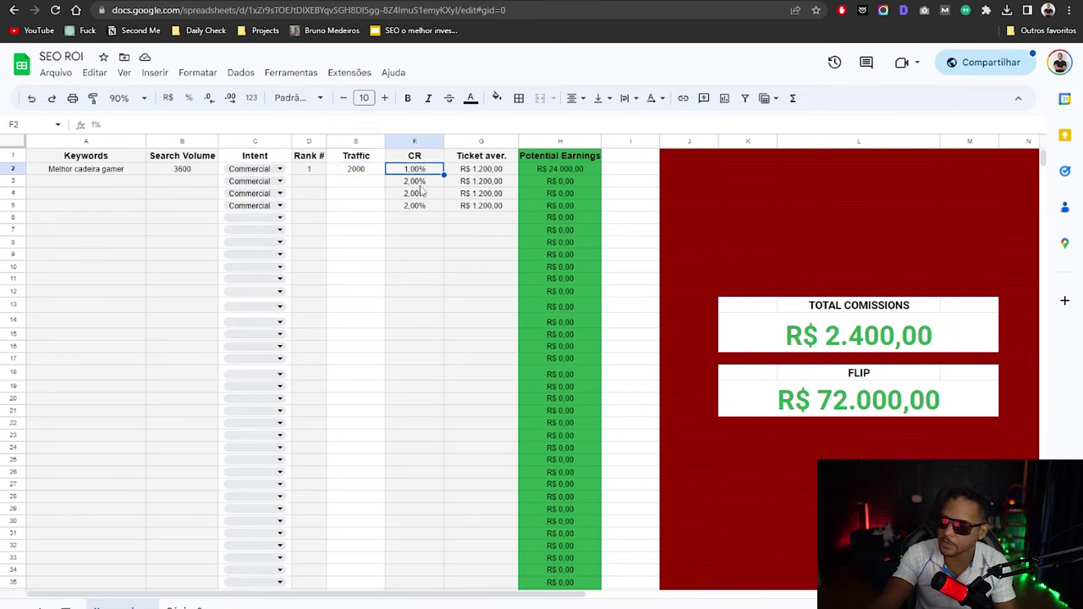
left_click(543, 172)
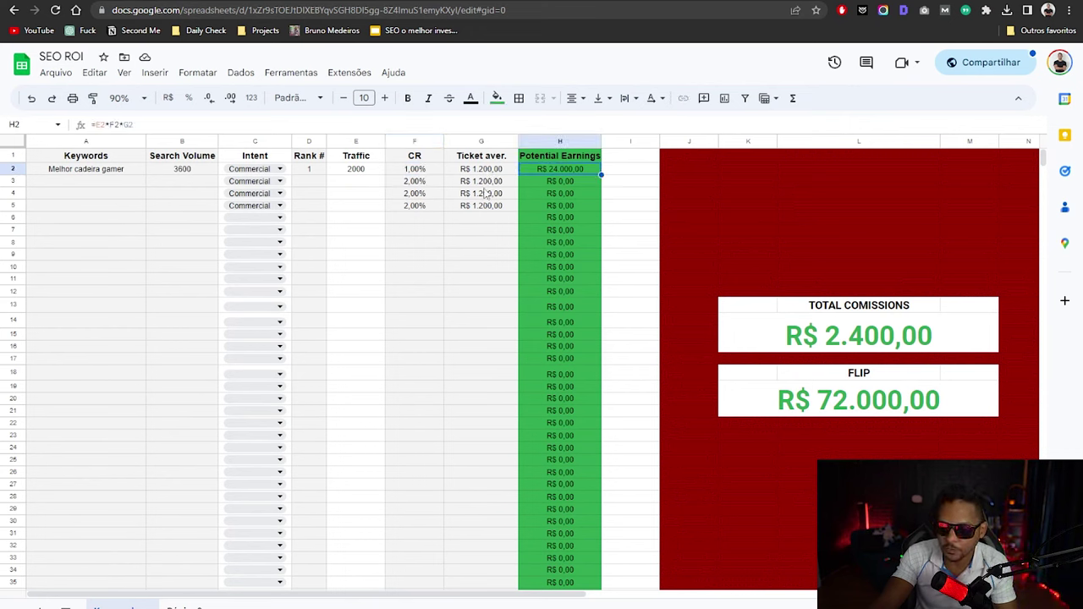
Examine the total commissions formula in relation to the keyword "Melhor cadeira gamer"
left_click(869, 338)
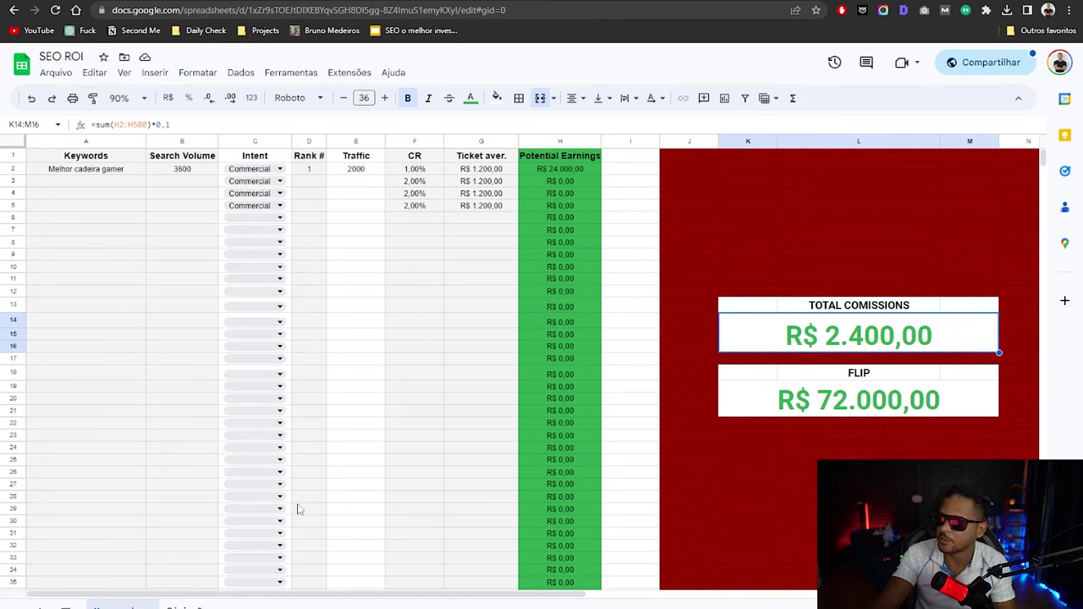
left_click(189, 291)
left_click(119, 183)
left_click(121, 173)
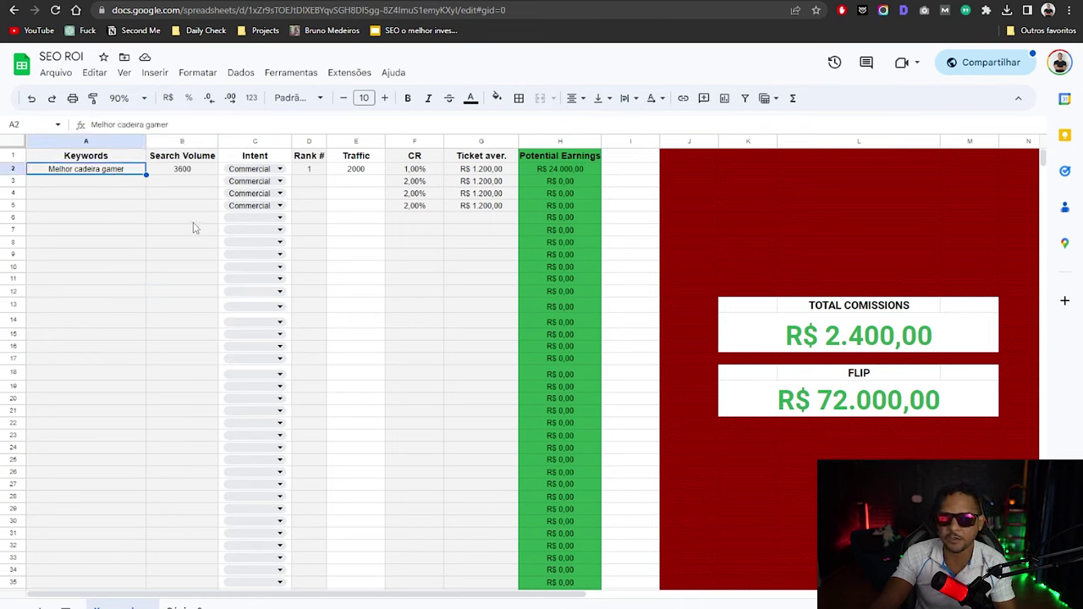
left_click(880, 342)
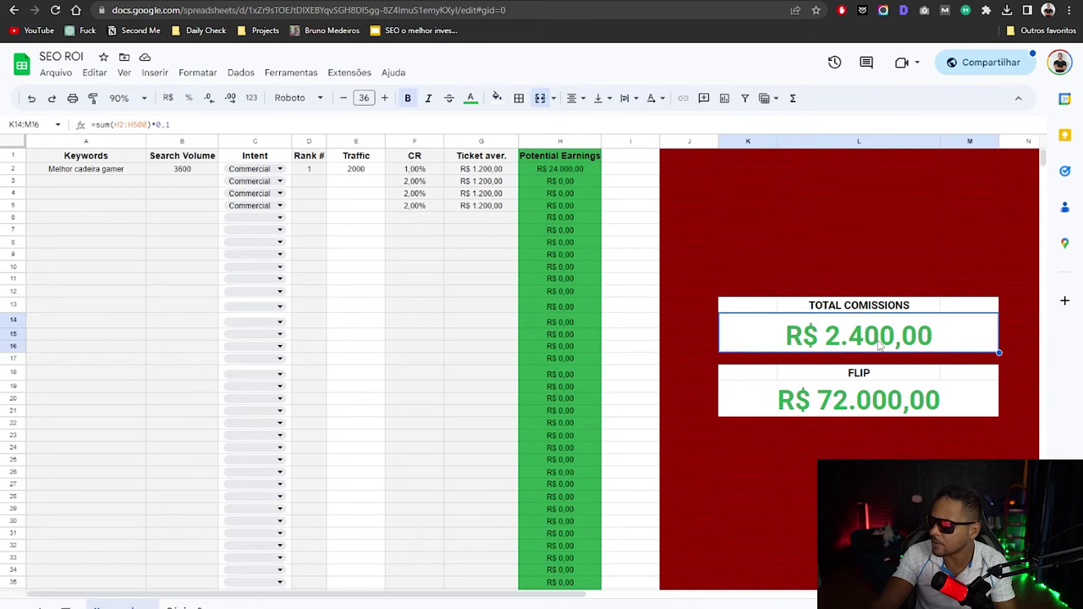
Switch back to the Semrush overview for "melhor cadeira gamer" and open the full list of its related keywords
left_click(474, 233)
left_click(852, 337)
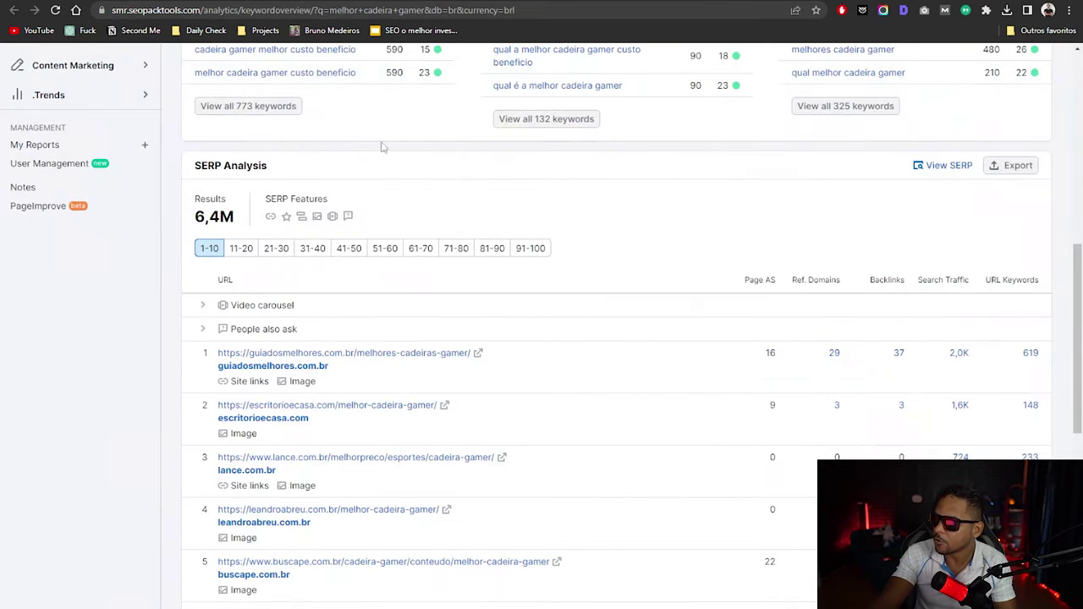
scroll(380, 144, "up", 5)
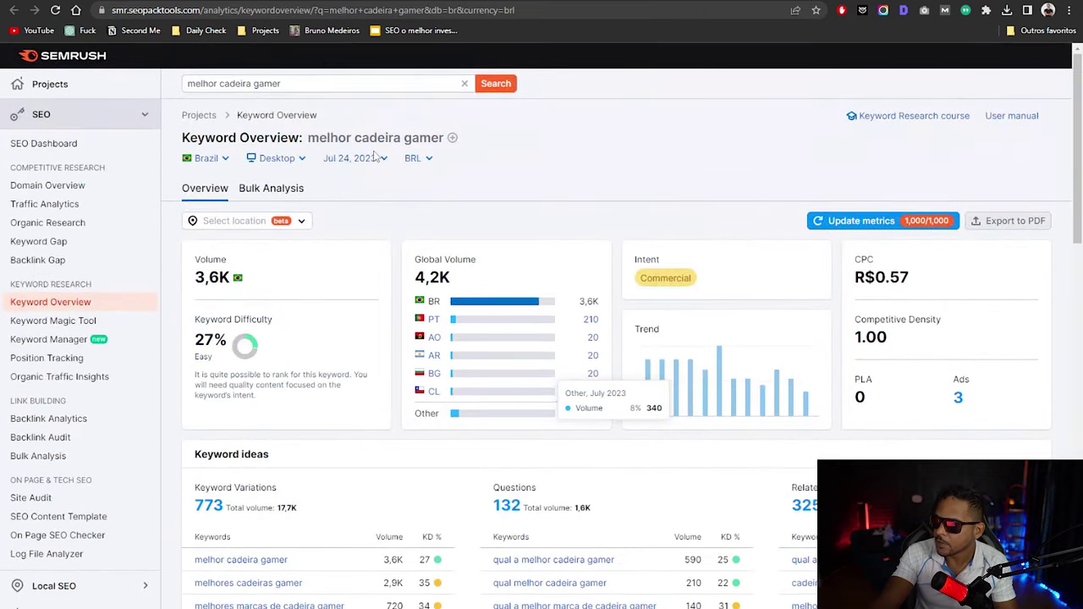
scroll(376, 154, "down", 5)
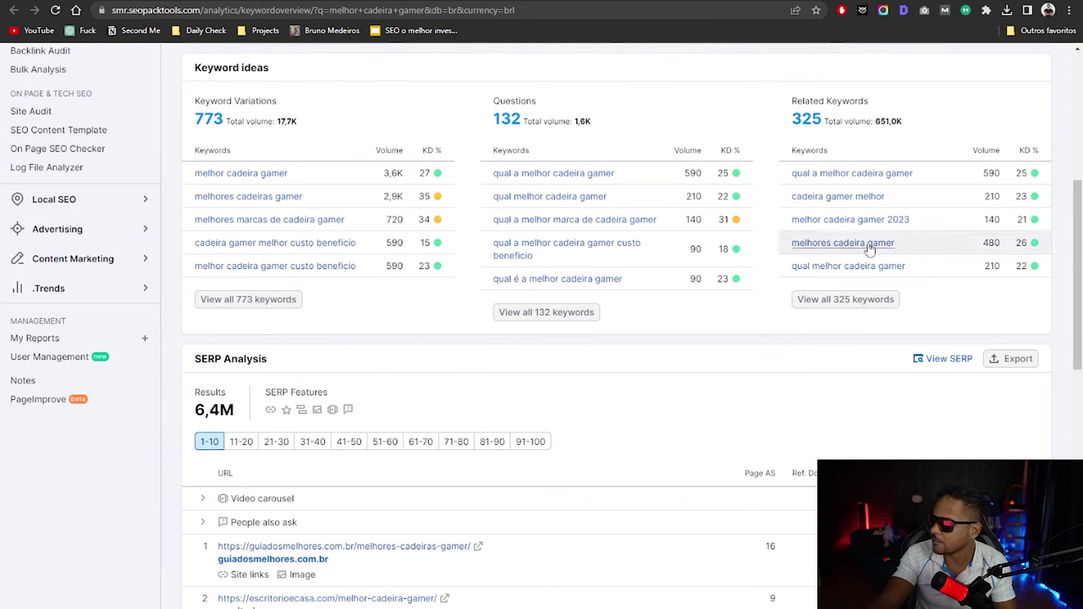
left_click(868, 301)
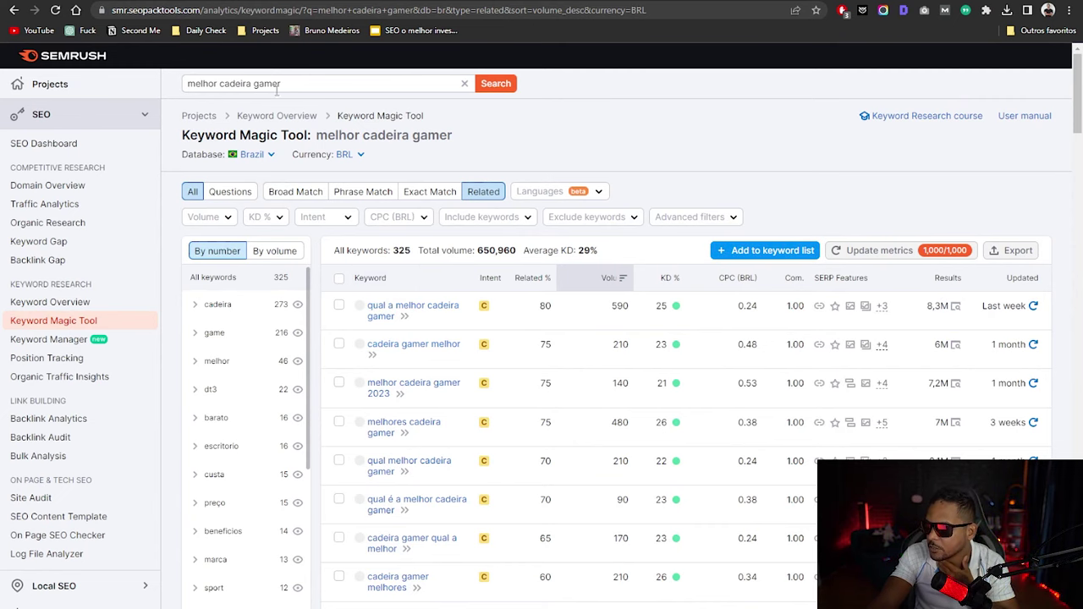
Examine the related gaming-chair keywords with their intent, search volume and difficulty in the Keyword Magic Tool
key("ctrl+minus")
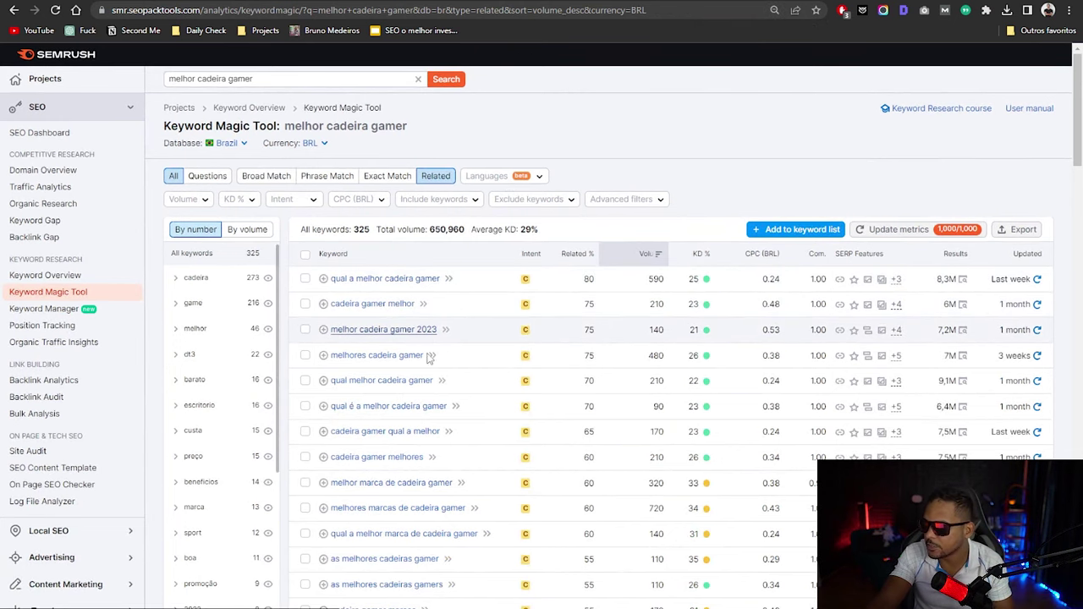
scroll(423, 435, "down", 2)
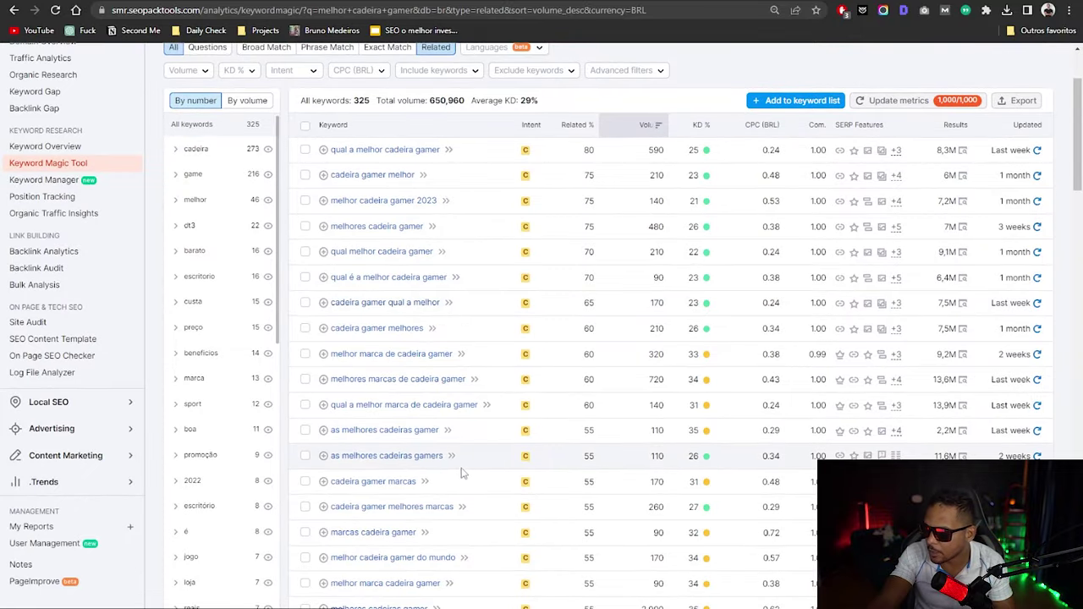
scroll(457, 457, "down", 2)
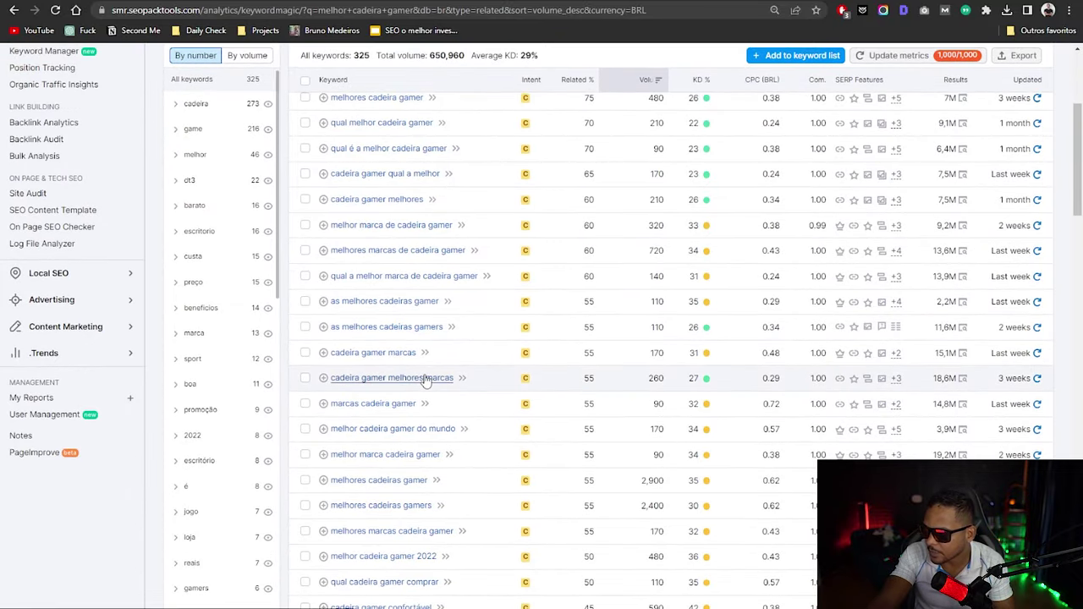
scroll(454, 394, "down", 3)
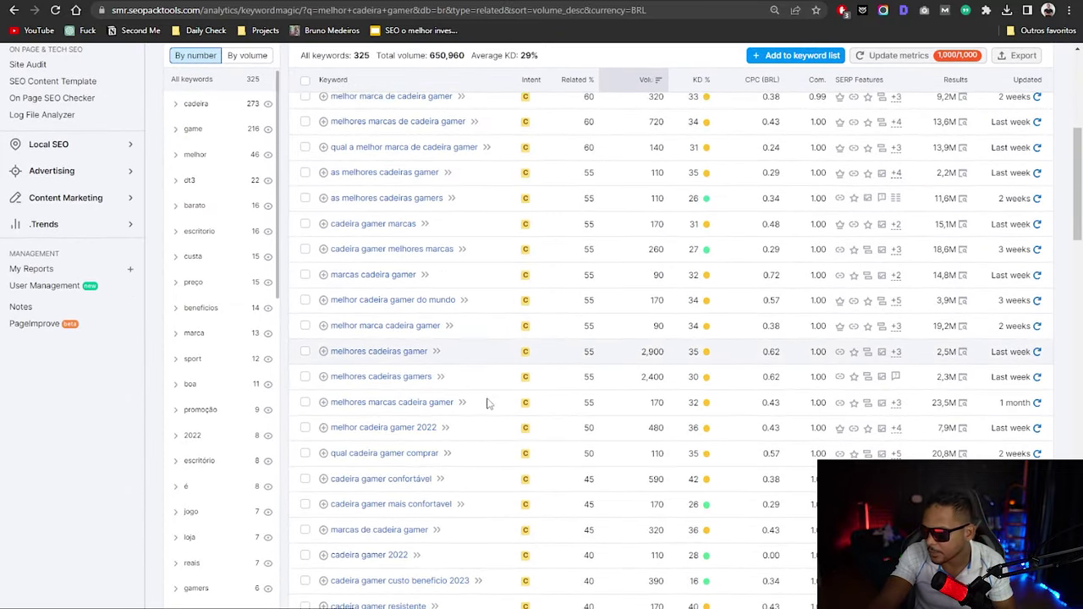
scroll(465, 418, "down", 2)
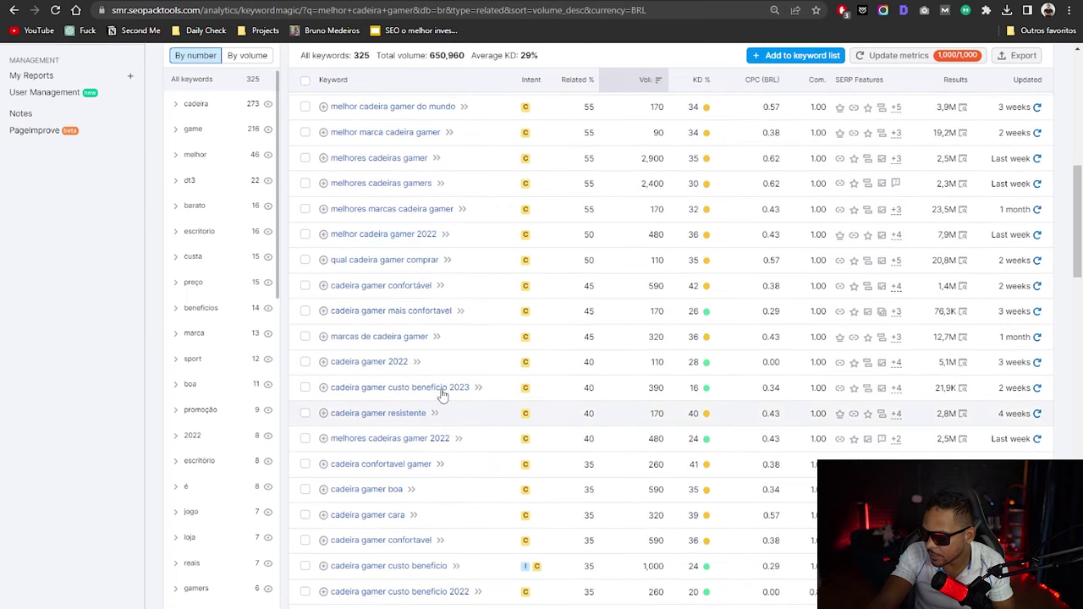
scroll(447, 397, "down", 3)
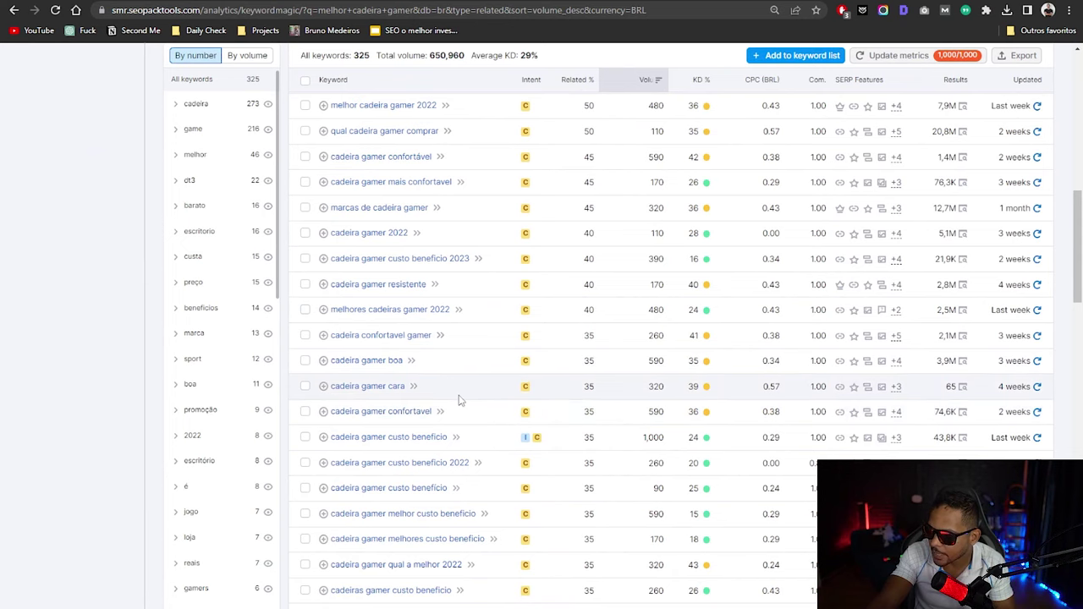
scroll(457, 404, "down", 1)
scroll(455, 407, "down", 3)
scroll(455, 407, "down", 3)
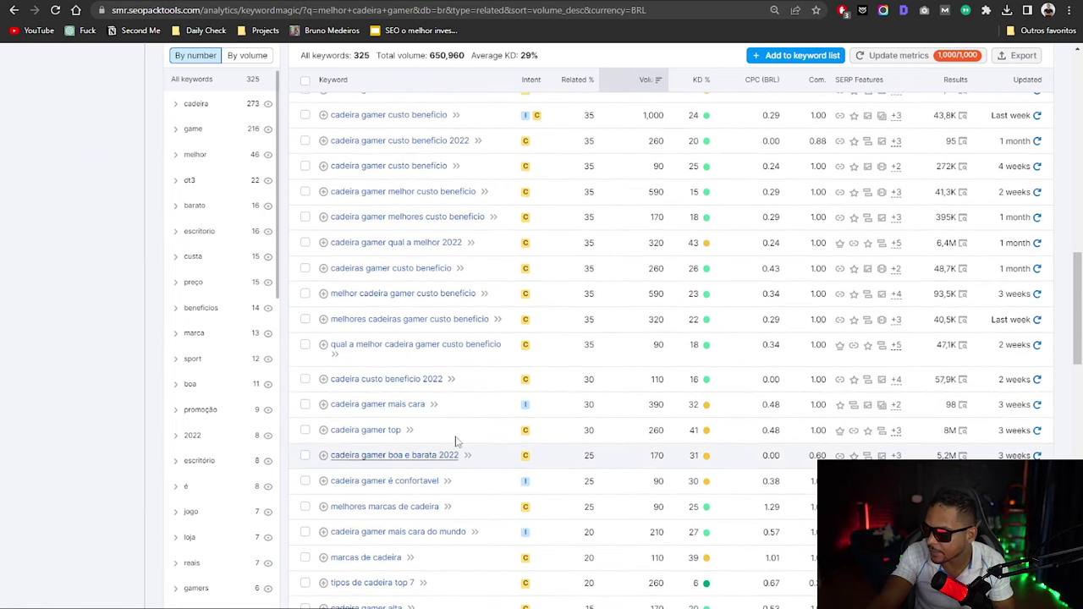
scroll(471, 399, "up", 10)
scroll(472, 404, "up", 4)
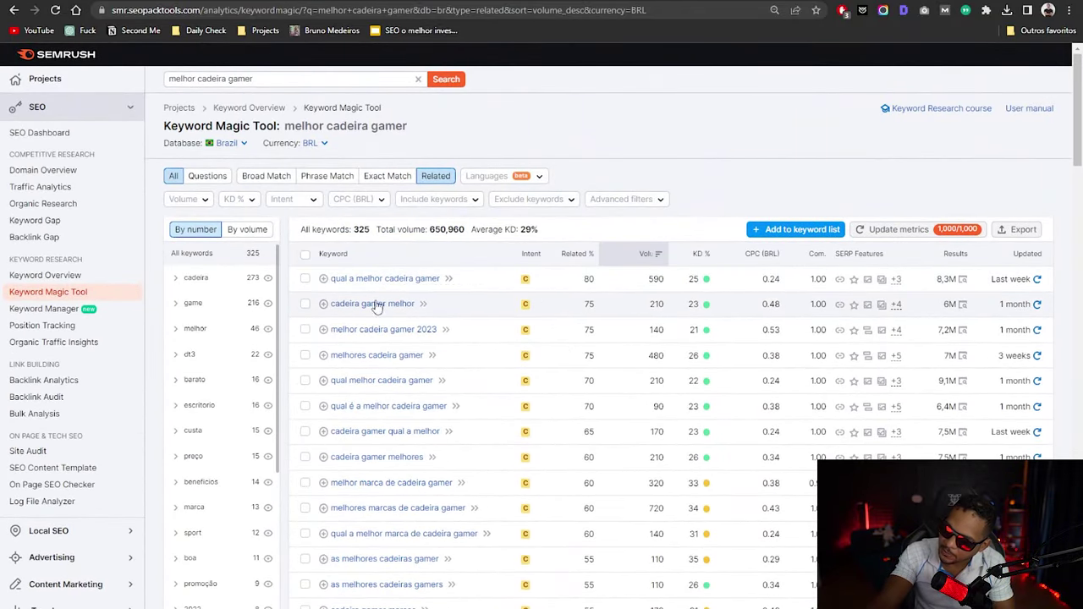
Check the SEO ROI spreadsheet against the Semrush related keywords, highlighting "melhor cadeira gamer 2023" in the list
left_click(200, 2)
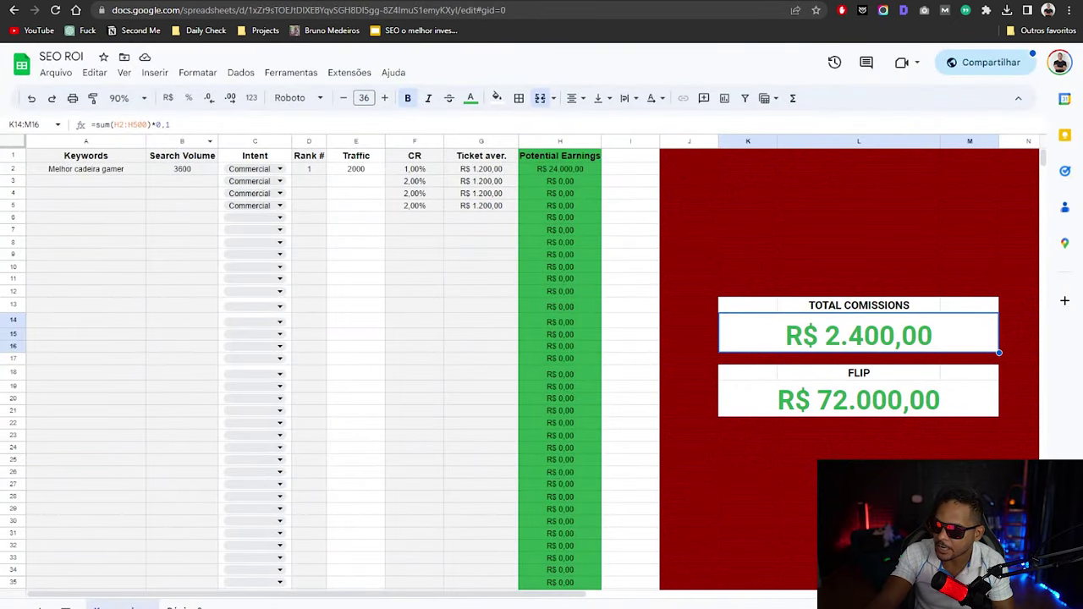
key("ctrl+Tab")
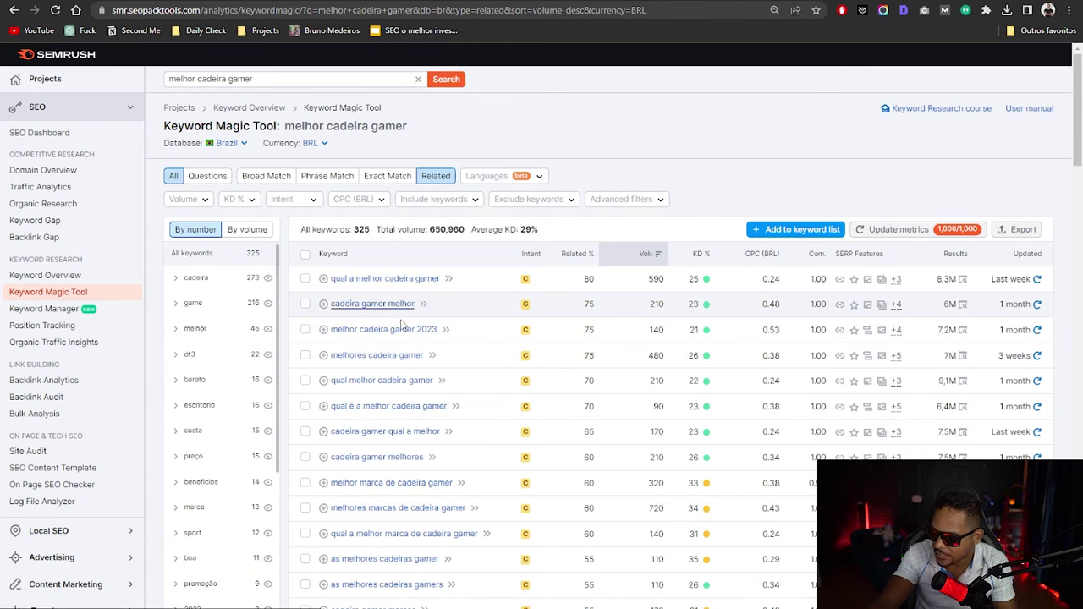
left_click_drag(331, 330, 434, 330)
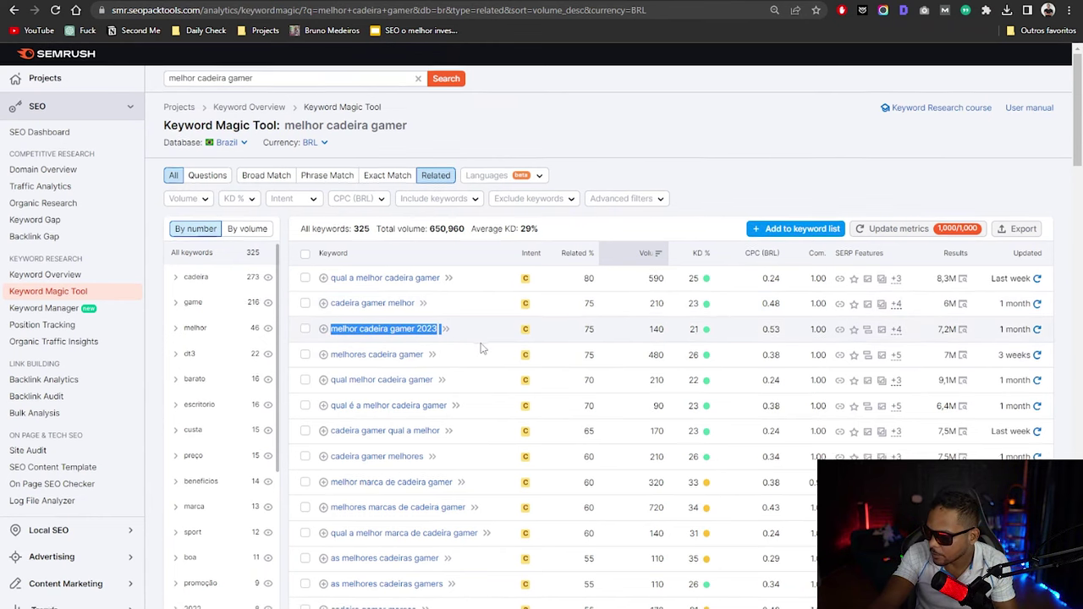
scroll(483, 338, "down", 1)
scroll(353, 375, "down", 2)
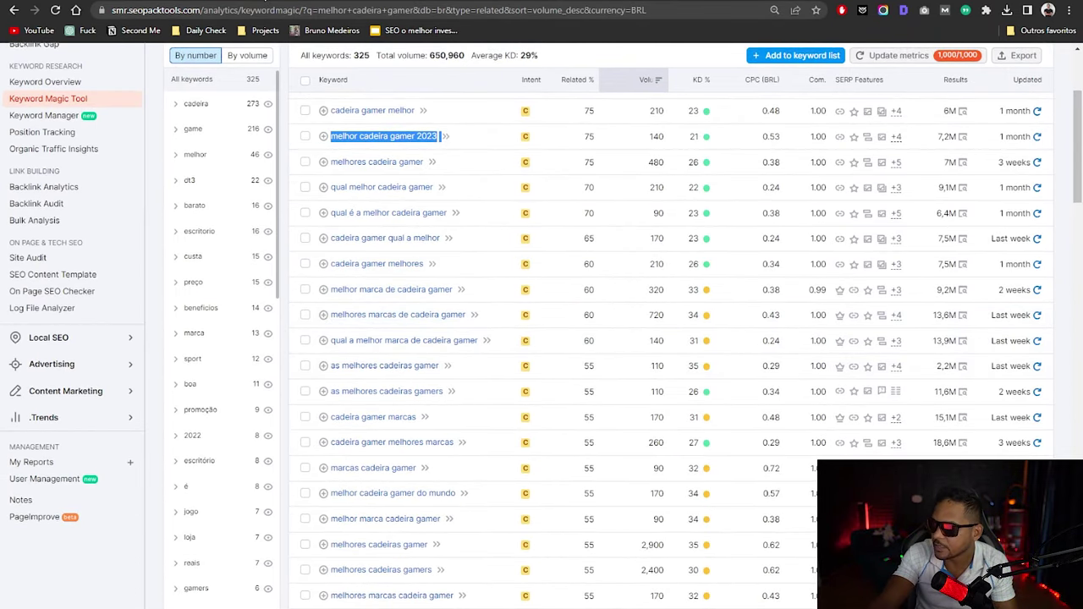
In row 3 of the SEO ROI spreadsheet, enter the keyword "melhores marcas de cadeira gamer" with a search volume of 720
key("ctrl+Tab")
left_click(91, 181)
type("melhores ")
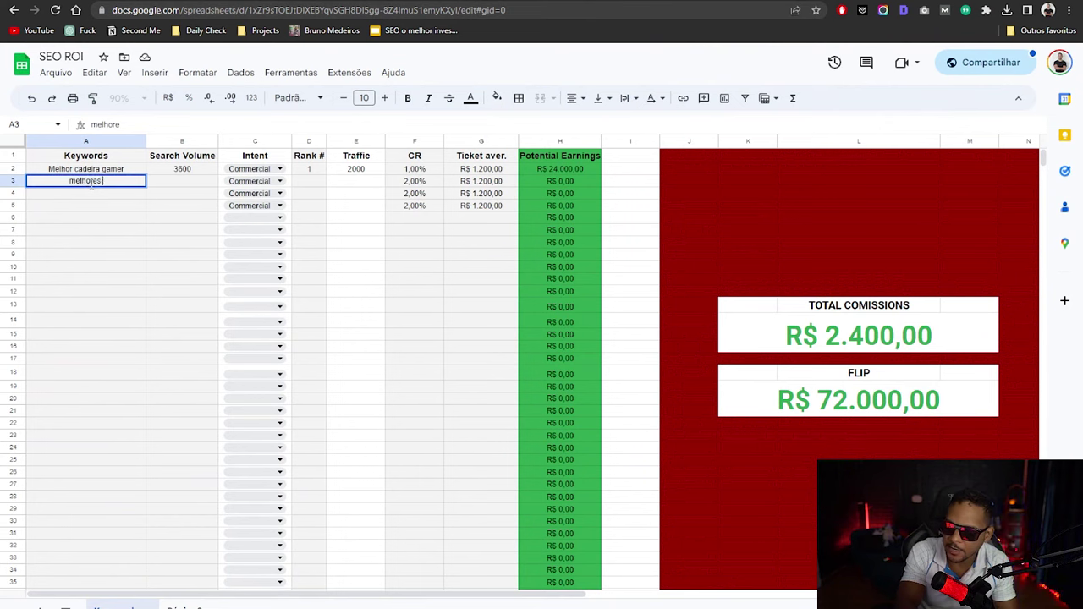
type("marcas de cadeira gamer")
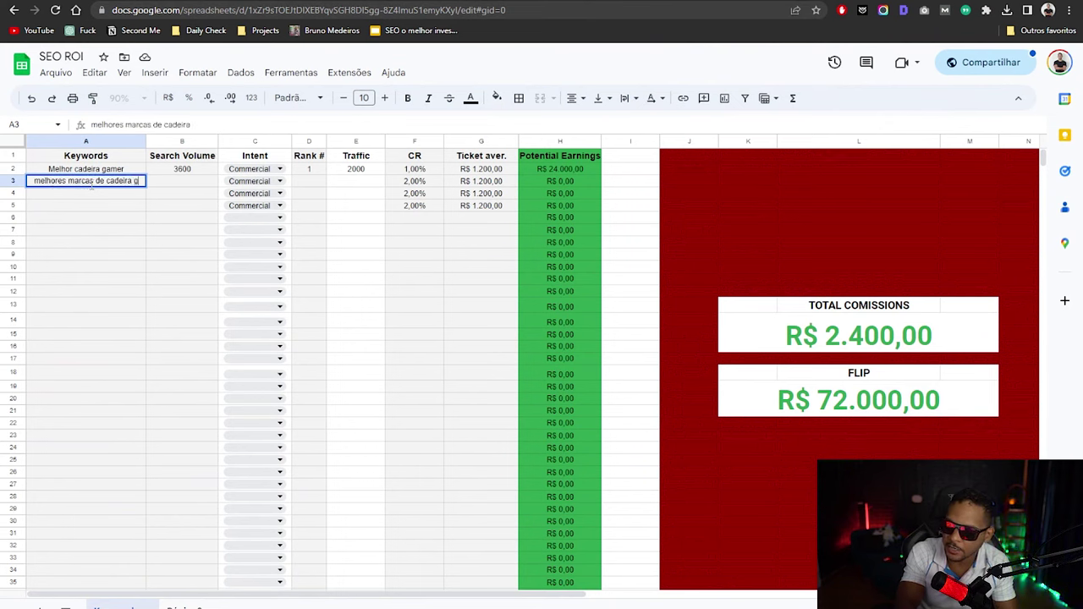
key("Tab")
type("720")
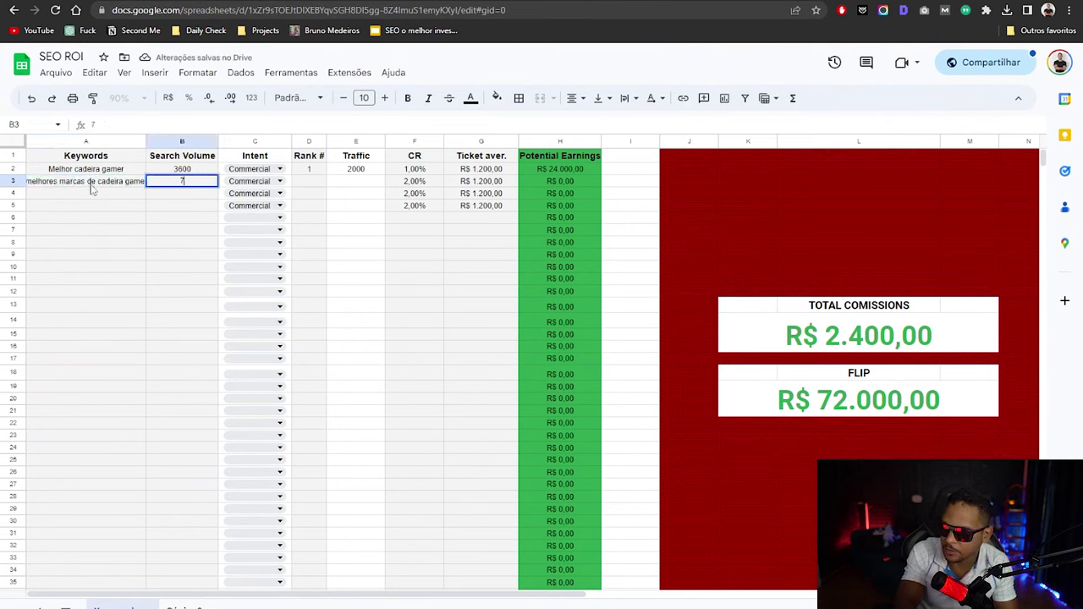
Set row 3's traffic to 720
key("Tab")
key("Tab")
key("Tab")
type("720")
key("Return")
key("Up")
key("Right")
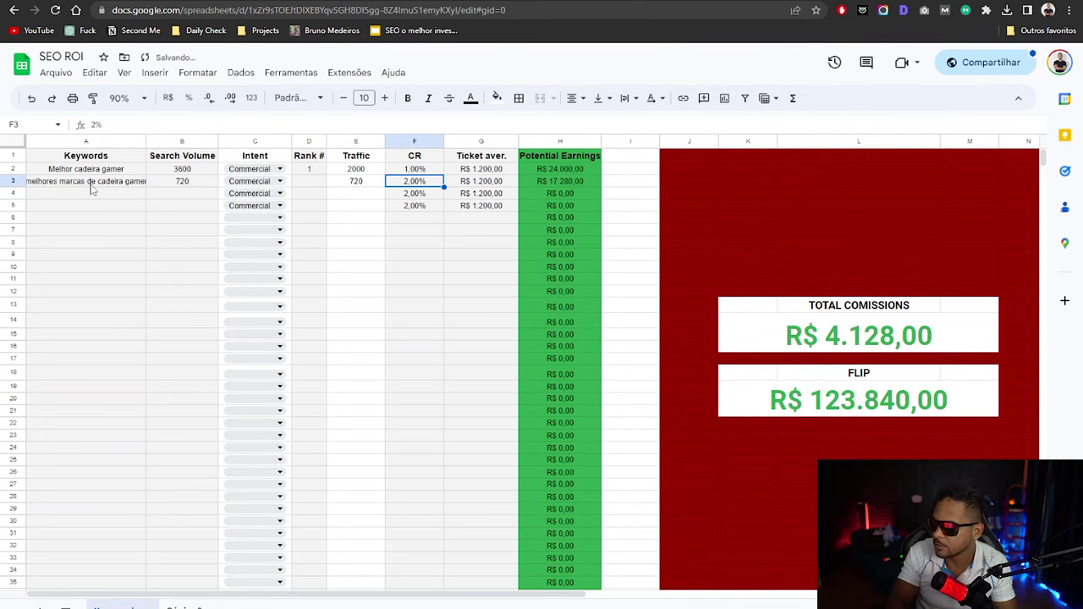
Select row 4's keyword cell, then look through the Semrush related keywords for another one to add
key("Left")
key("Left")
key("Left")
key("Left")
left_click(91, 193)
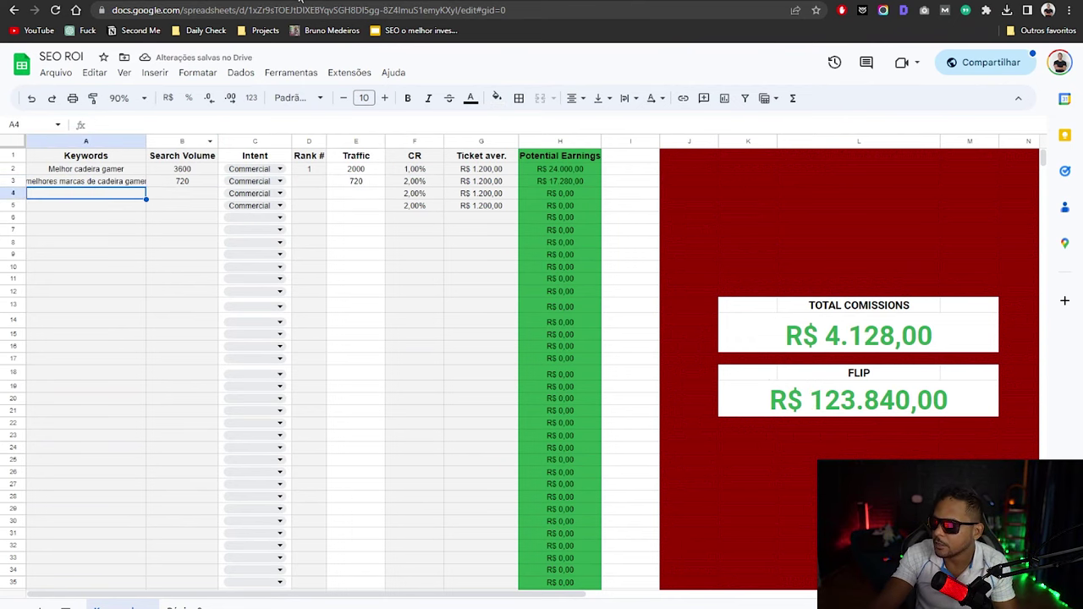
left_click(300, 2)
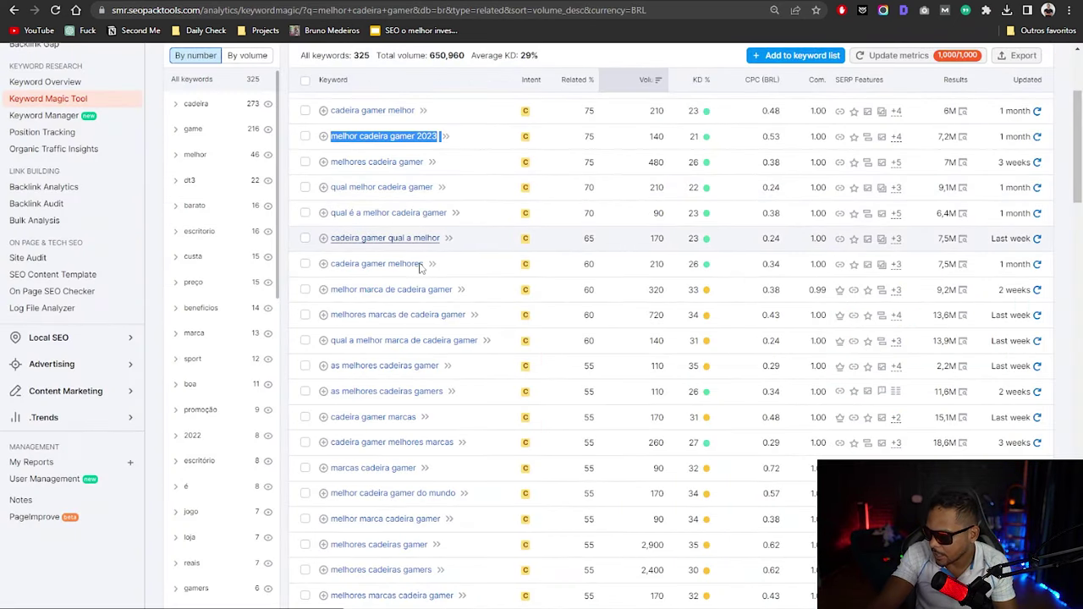
scroll(432, 304, "down", 2)
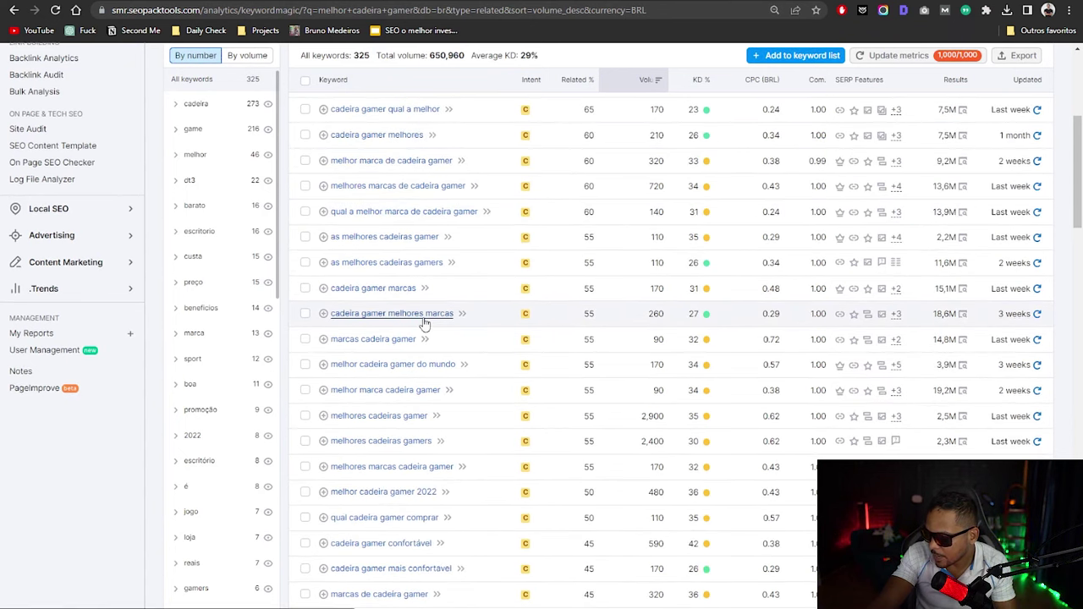
scroll(423, 322, "down", 1)
scroll(421, 330, "down", 2)
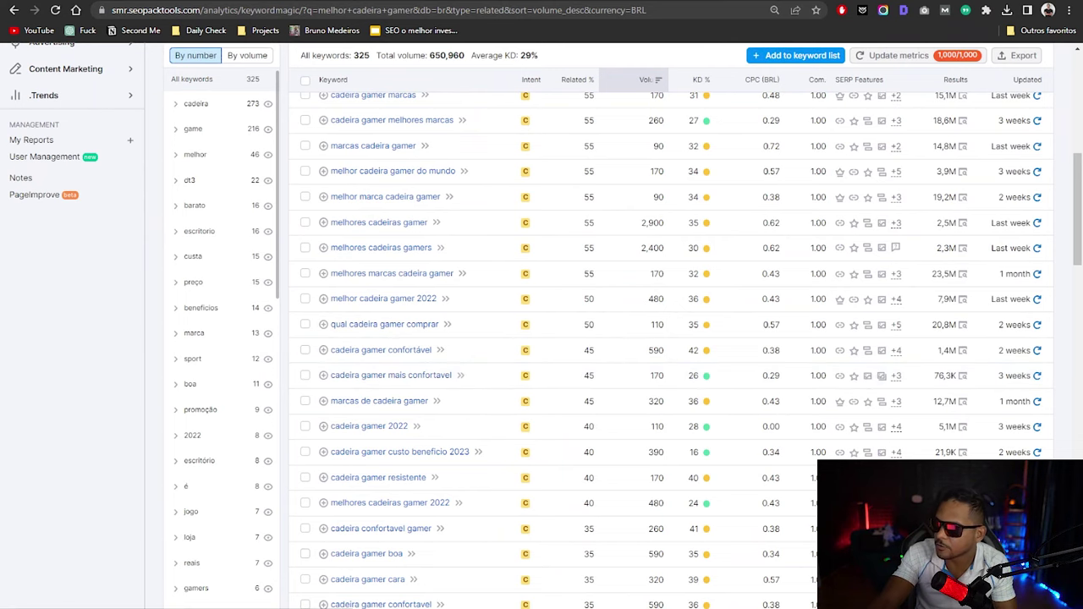
Enter "cadeira gamer mais confortável" as row 4's keyword in the SEO ROI spreadsheet
key("ctrl+Tab")
type("cade")
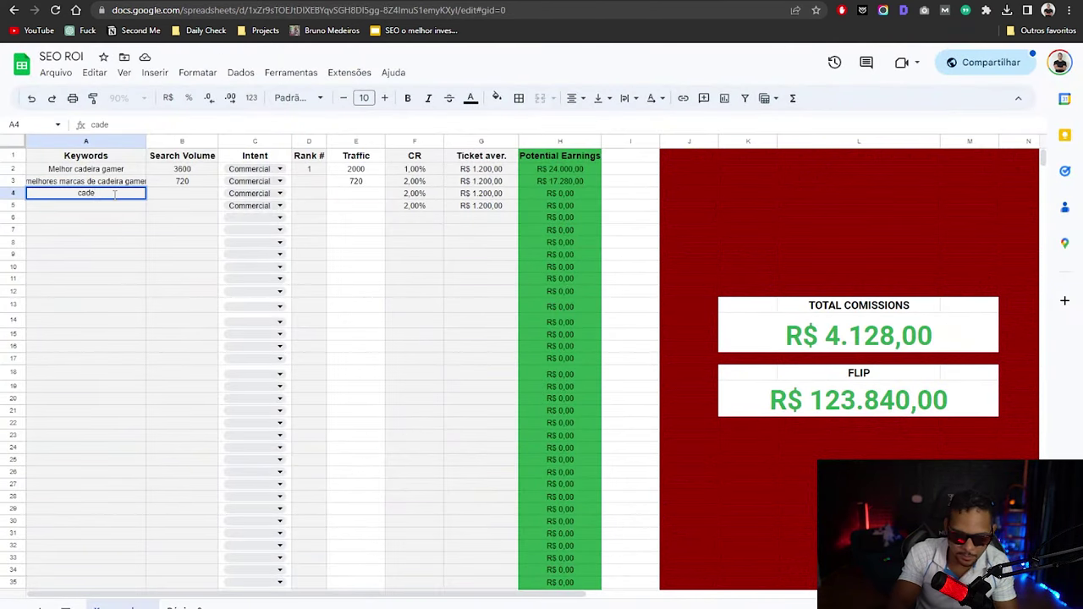
type("ira gamer mais cvo")
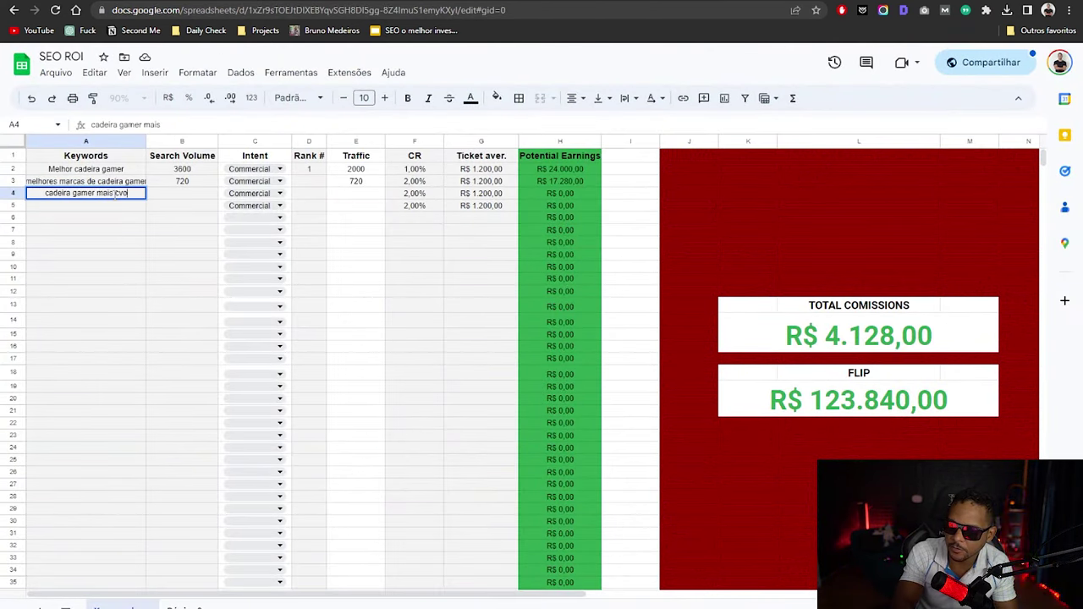
key("BackSpace")
key("BackSpace")
type("onfo")
Check the comfortable-chair keyword's volume in Semrush and enter 590 as row 4's search volume and traffic in the spreadsheet
key("ctrl+shift+Tab")
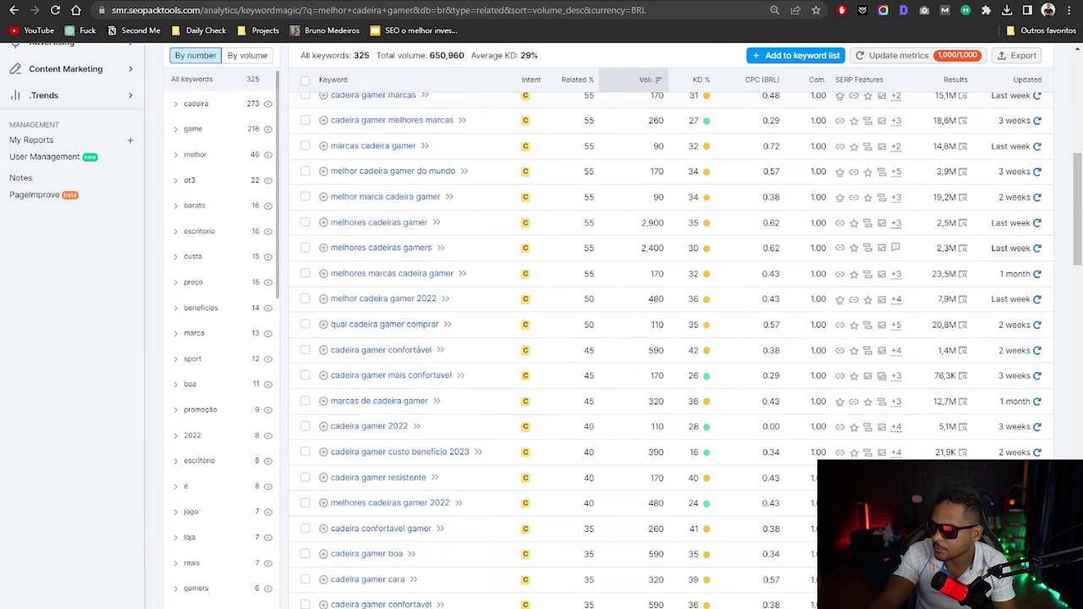
key("ctrl+Tab")
left_click(364, 200)
left_click(204, 199)
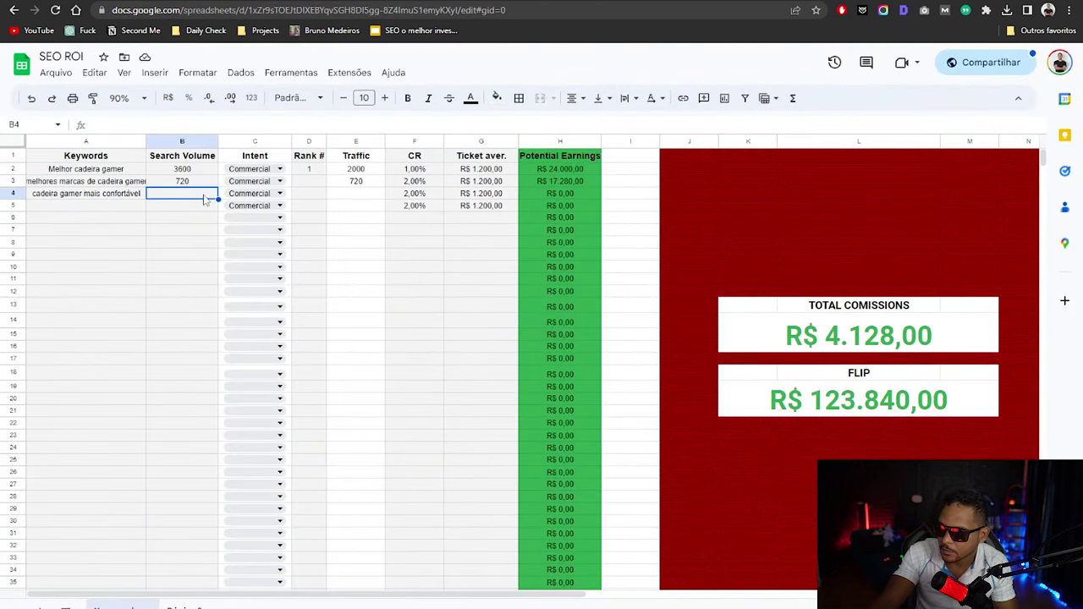
type("590")
key("Return")
key("Right")
key("Right")
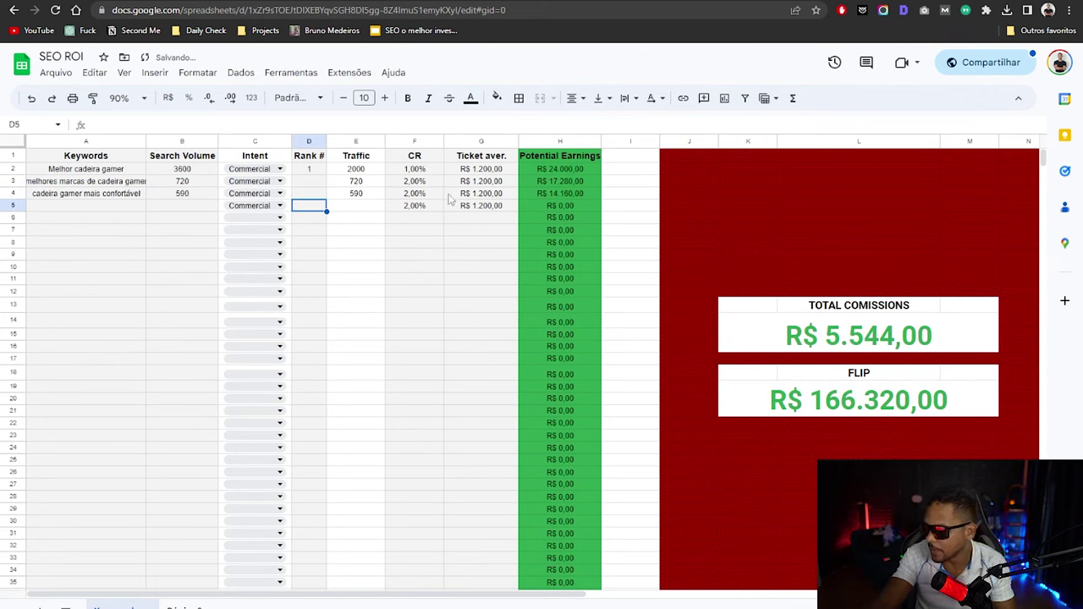
Set the conversion rate to 1% for rows 3 and 4
left_click(418, 181)
type("1")
key("Return")
type("1")
key("Return")
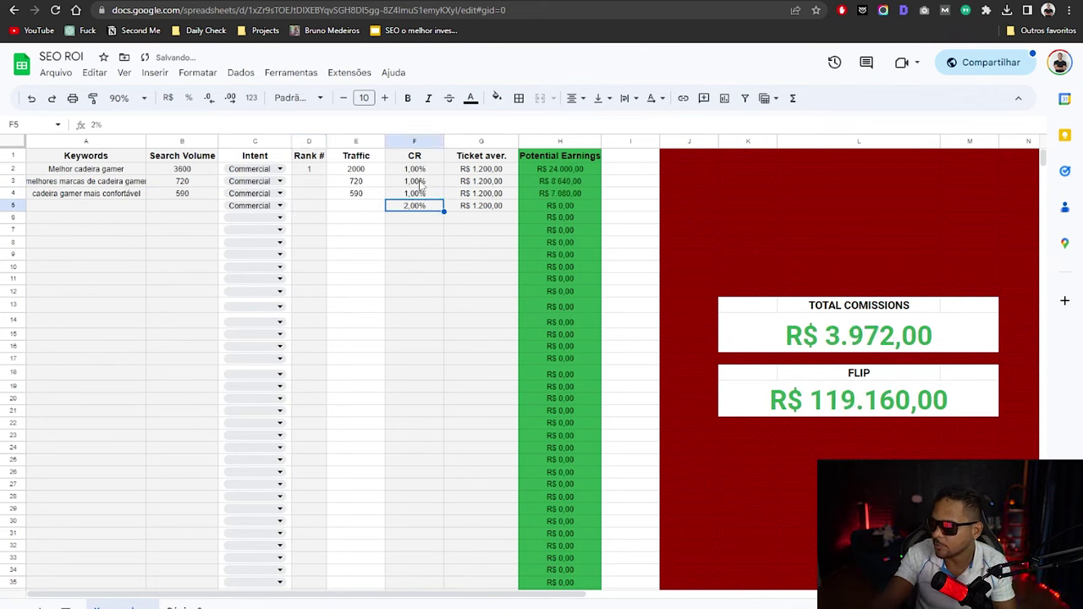
Review the keywords entered in the sheet and inspect the total commissions formula
left_click(122, 208)
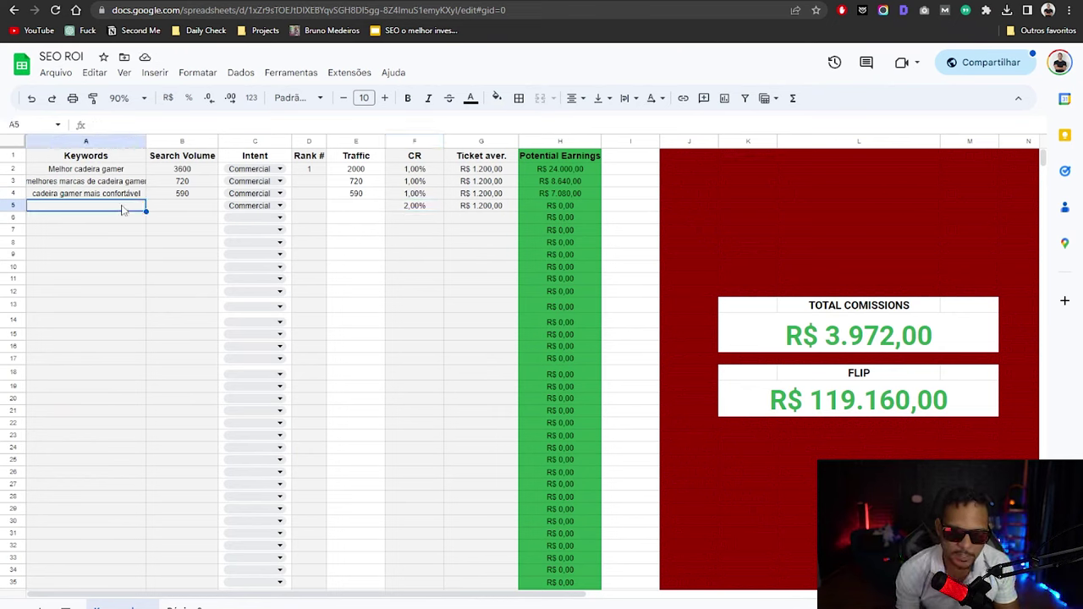
left_click(155, 236)
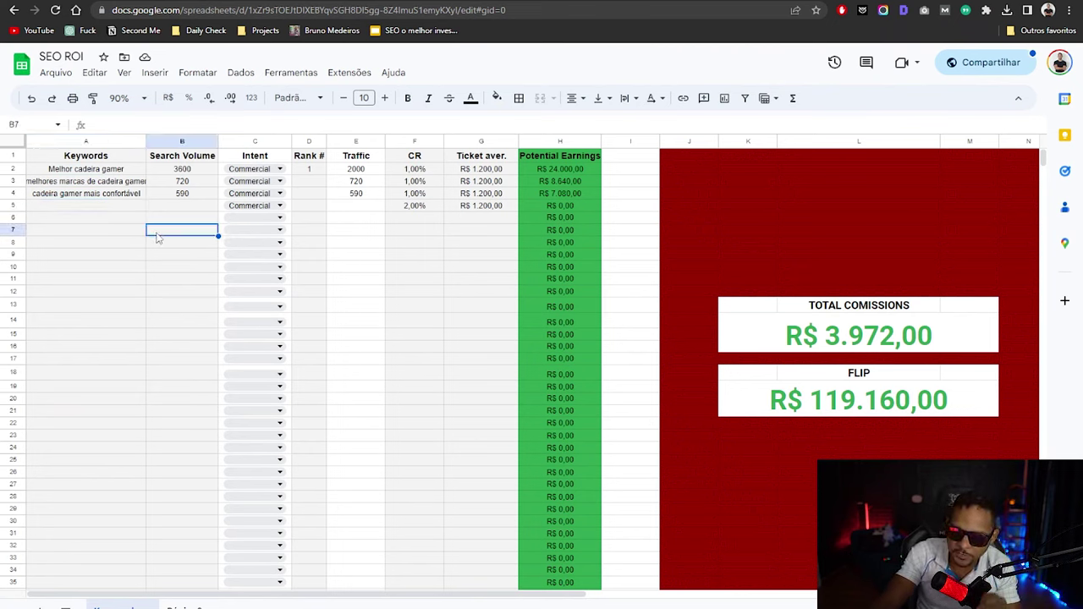
left_click_drag(115, 175, 125, 196)
left_click(113, 226)
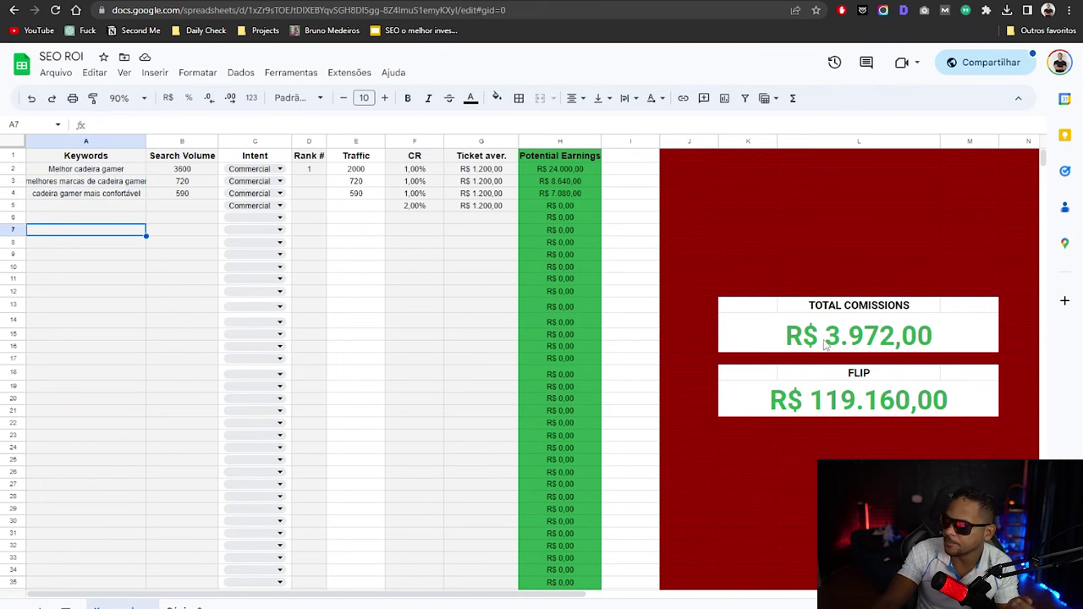
left_click(888, 339)
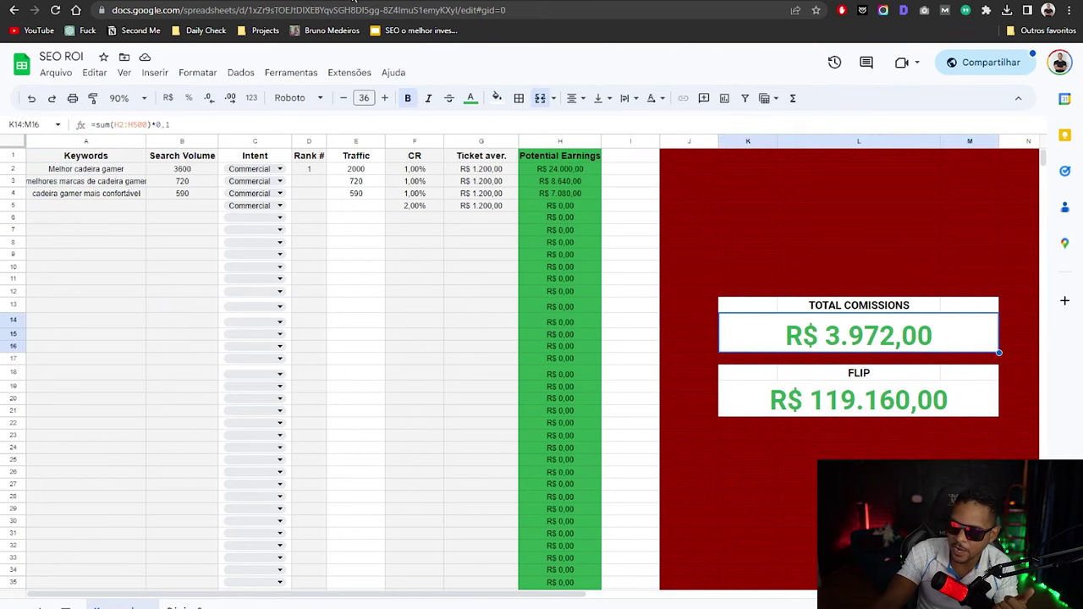
Look up the "cadeira gamer custo beneficio" keyword in Semrush and enter 1000 as row 5's traffic in the SEO ROI spreadsheet
left_click(355, 3)
scroll(471, 254, "down", 3)
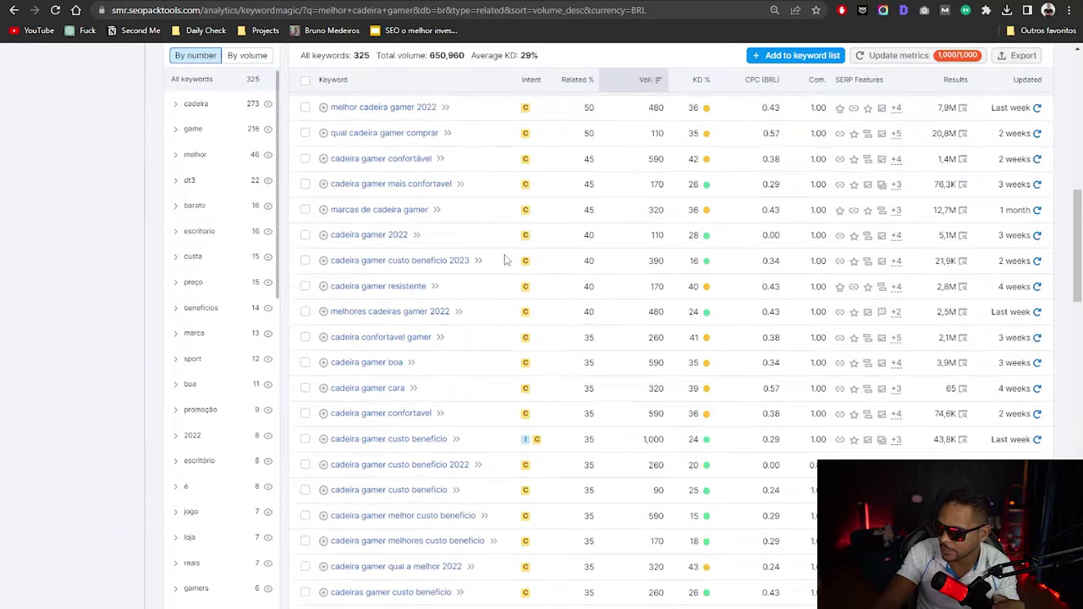
scroll(507, 254, "down", 2)
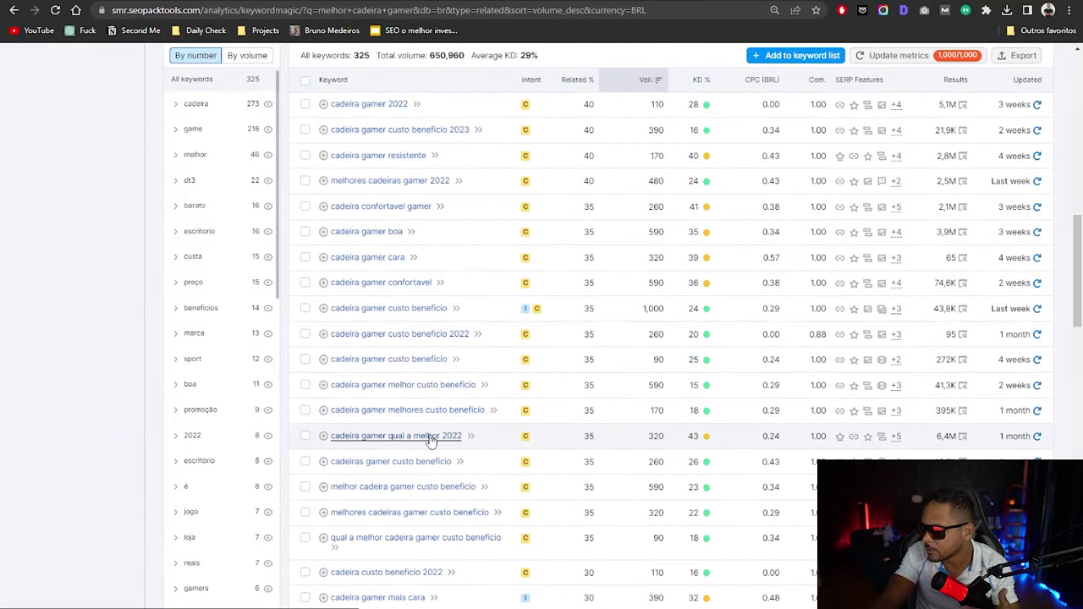
left_click(325, 3)
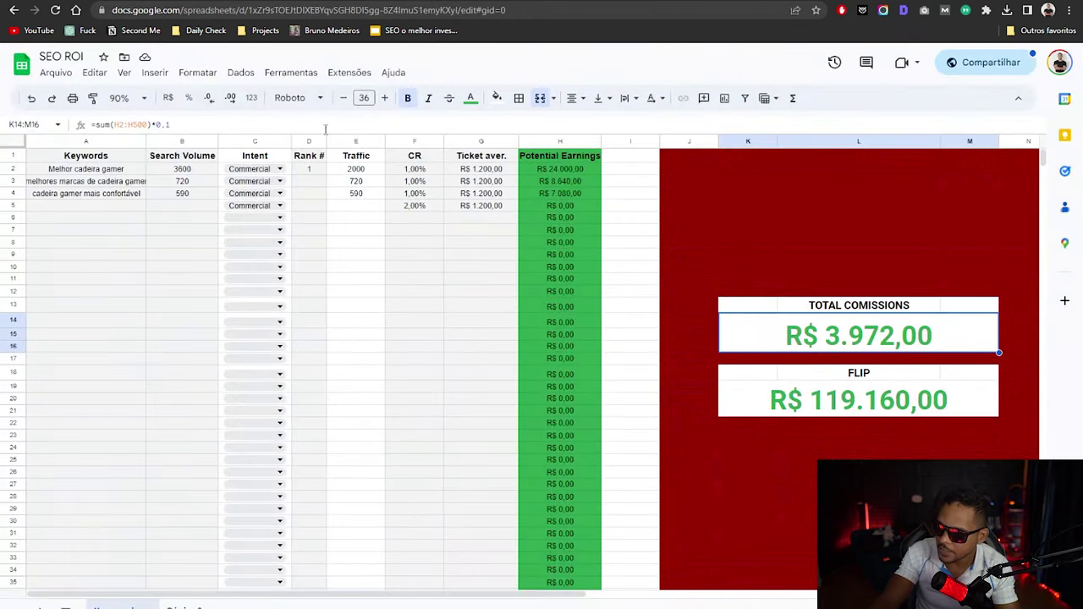
left_click(361, 209)
type("1000")
Enter 1000 as row 5's search volume and "Cadeira gamer custo beneficio" as its keyword
key("Left")
key("Left")
key("Left")
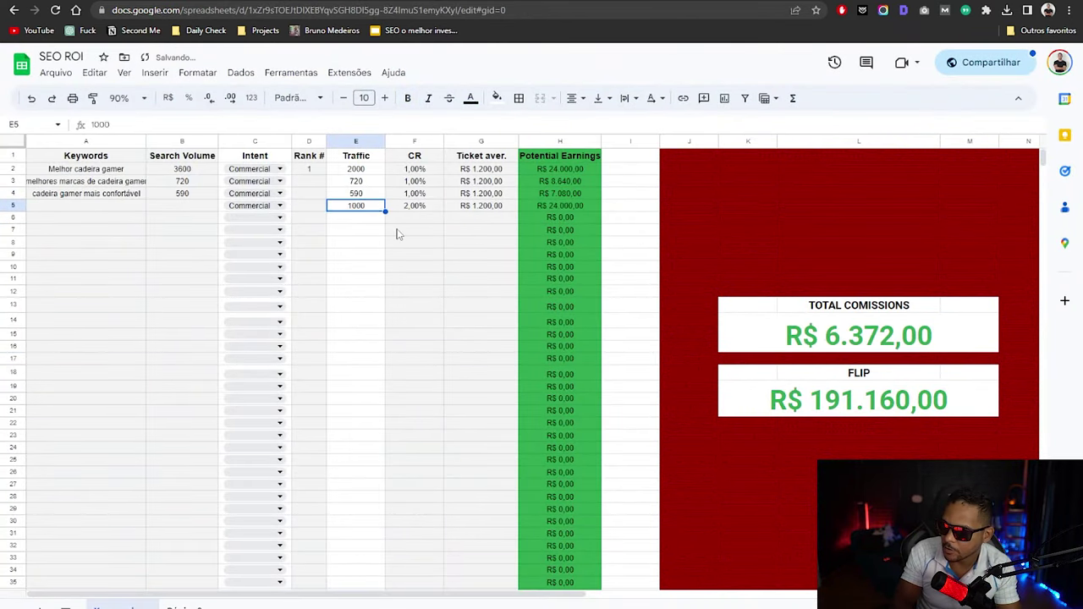
type("00")
key("Left")
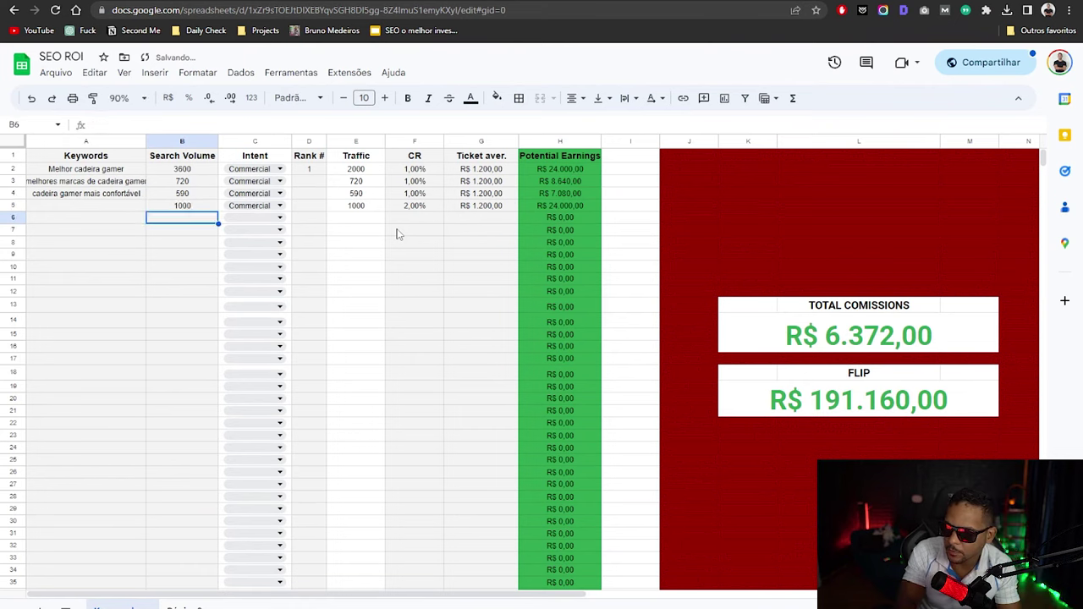
type("Cadeira gamer custo benefício")
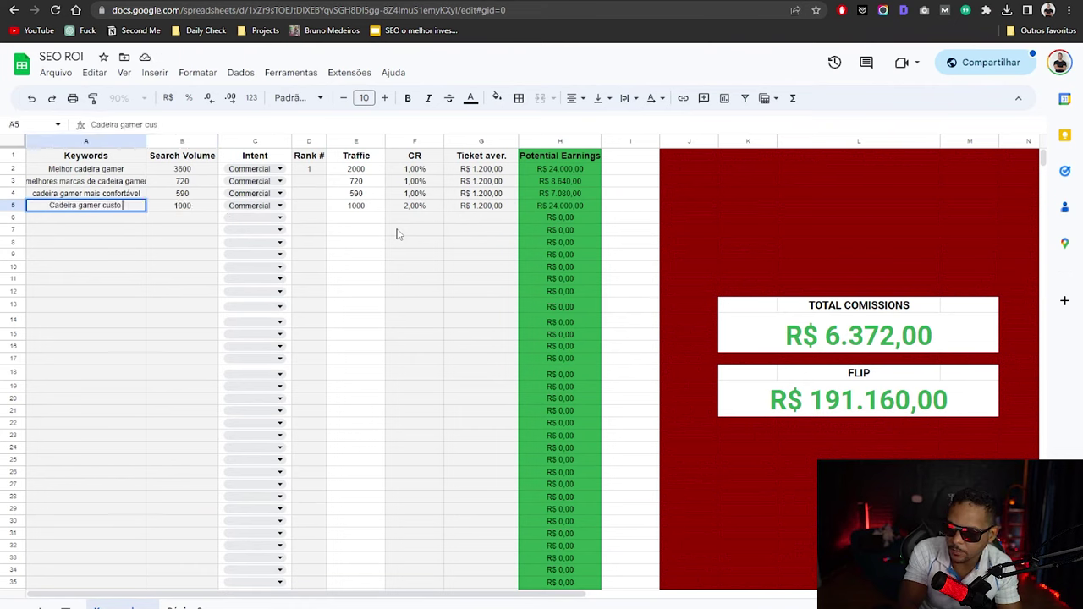
key("Tab")
Set the rank to 1 for the keywords in rows 3, 4 and 5
key("Up")
key("Up")
key("Right")
key("Right")
type("1")
key("Return")
type("1")
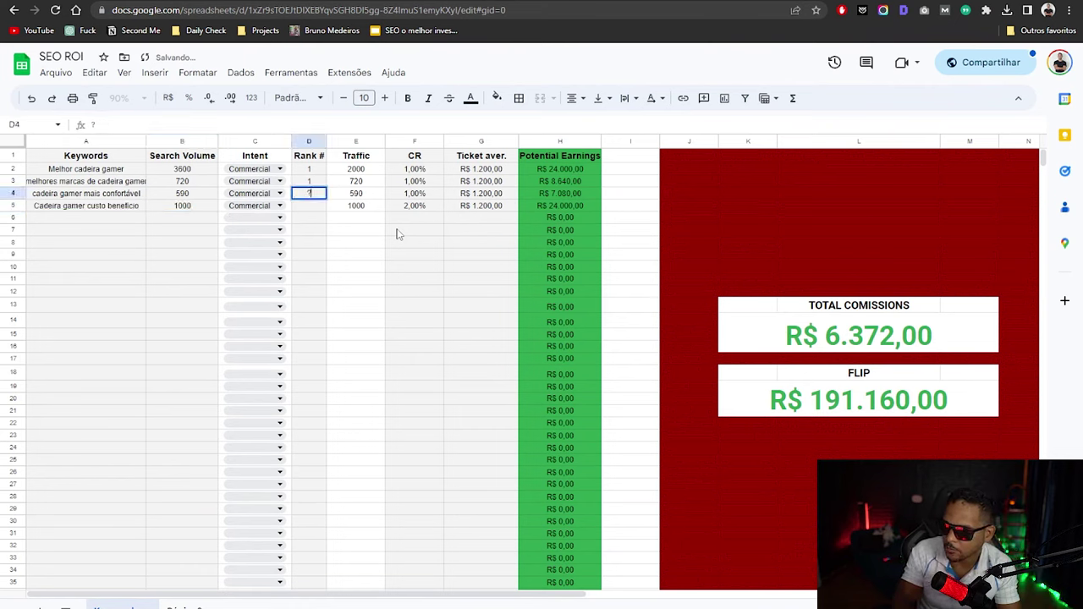
key("Return")
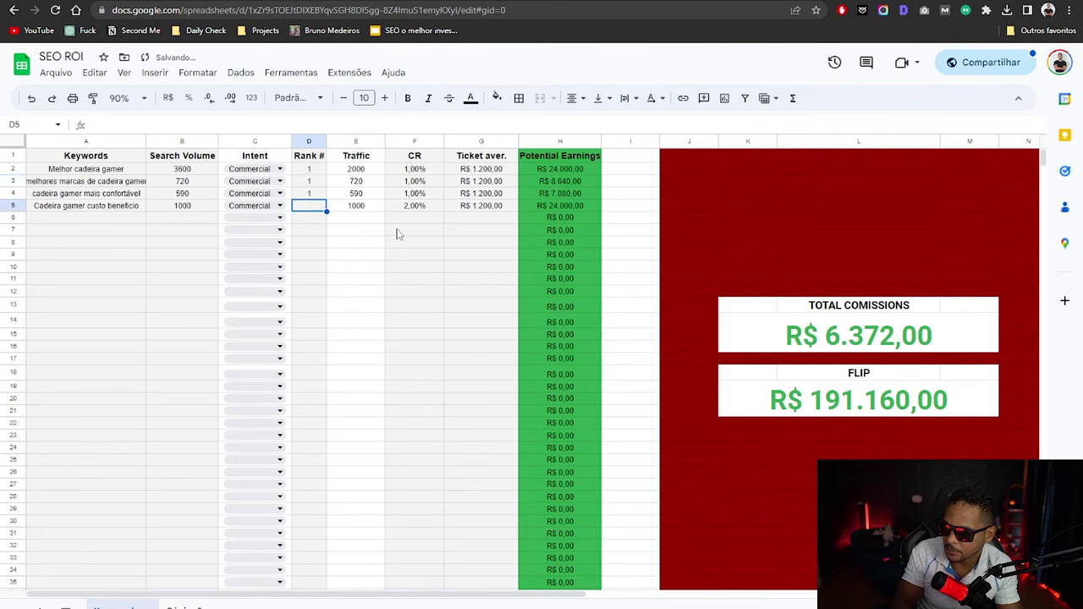
type("1")
key("Return")
key("Left")
key("Left")
key("Left")
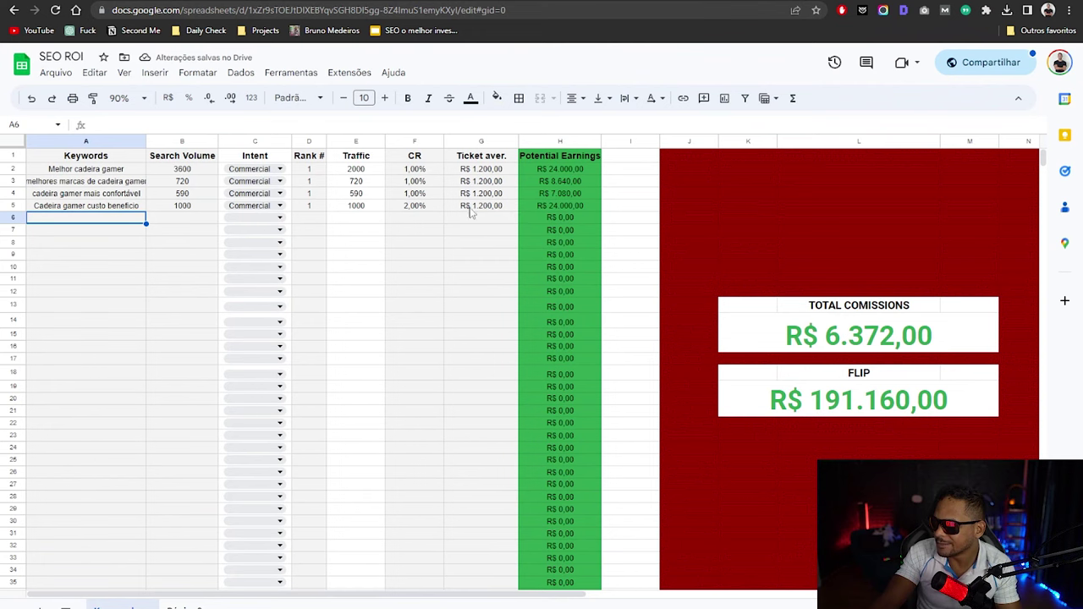
Set row 5's conversion rate to 1%
left_click(425, 207)
type("1%")
key("Return")
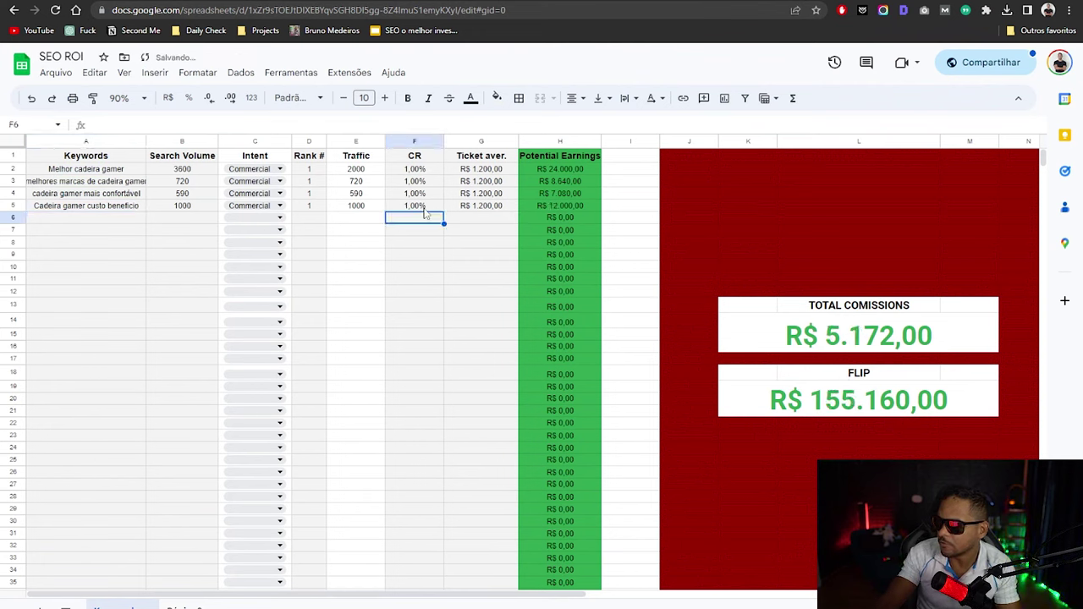
Inspect the total commissions cell and go over the four keywords that feed it
left_click(884, 340)
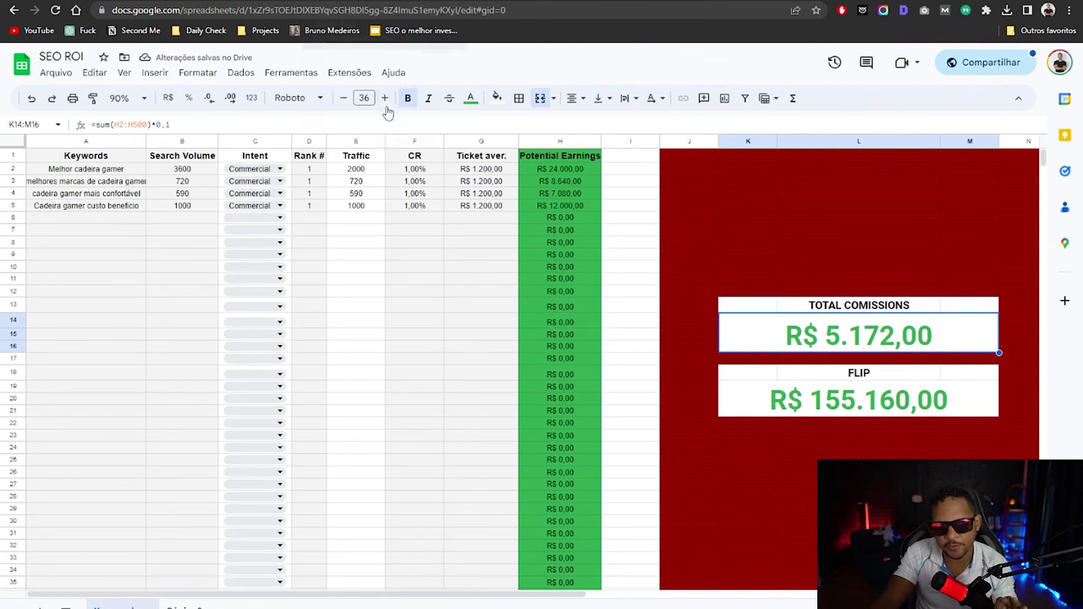
left_click(362, 250)
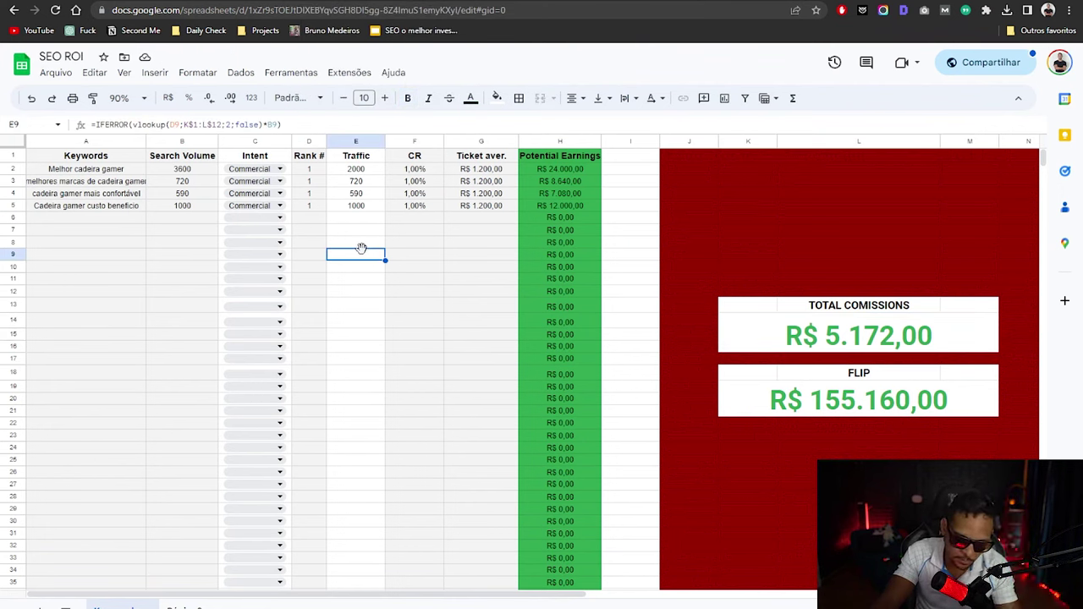
left_click_drag(124, 172, 120, 211)
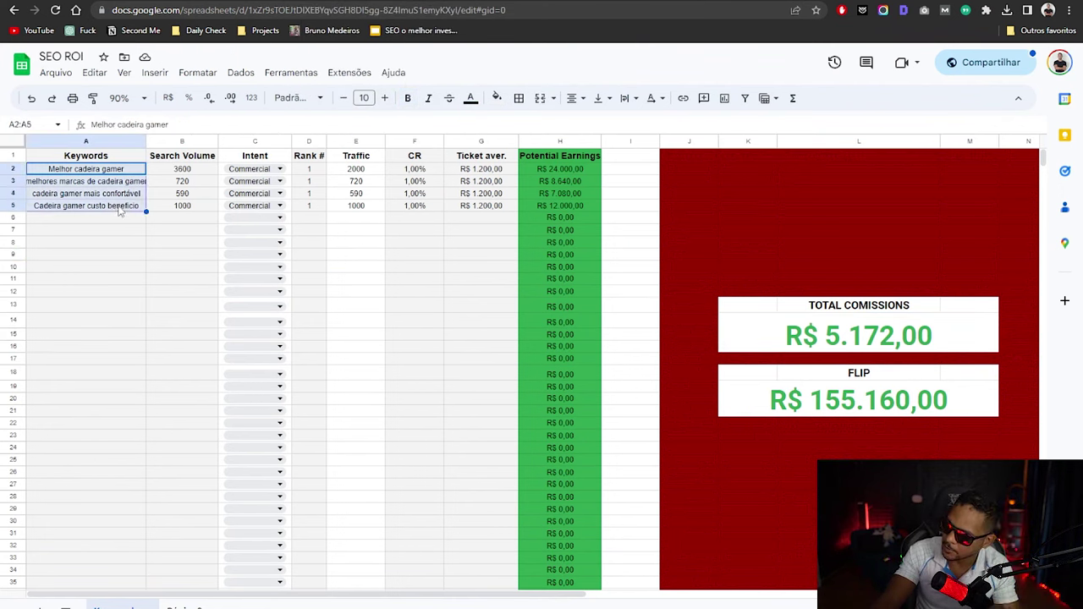
left_click_drag(84, 169, 92, 381)
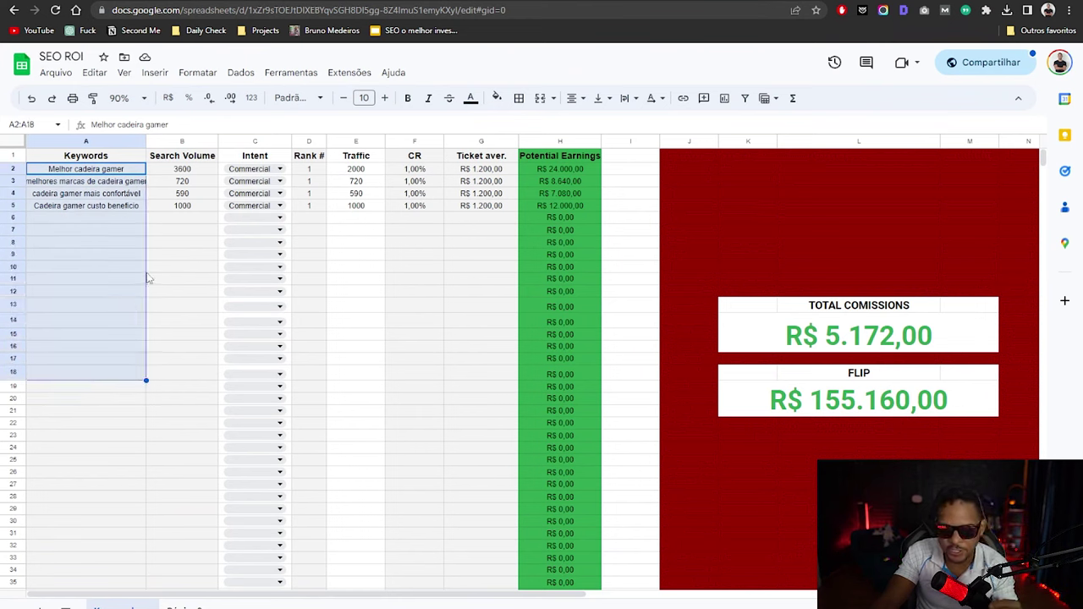
left_click(830, 336)
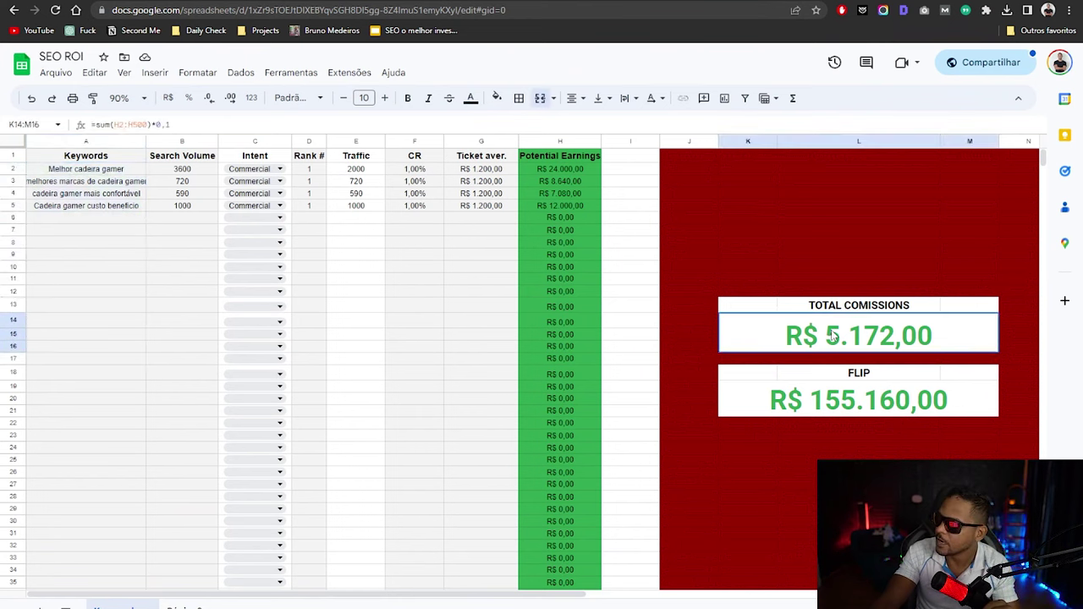
left_click(80, 222)
key("ctrl+z")
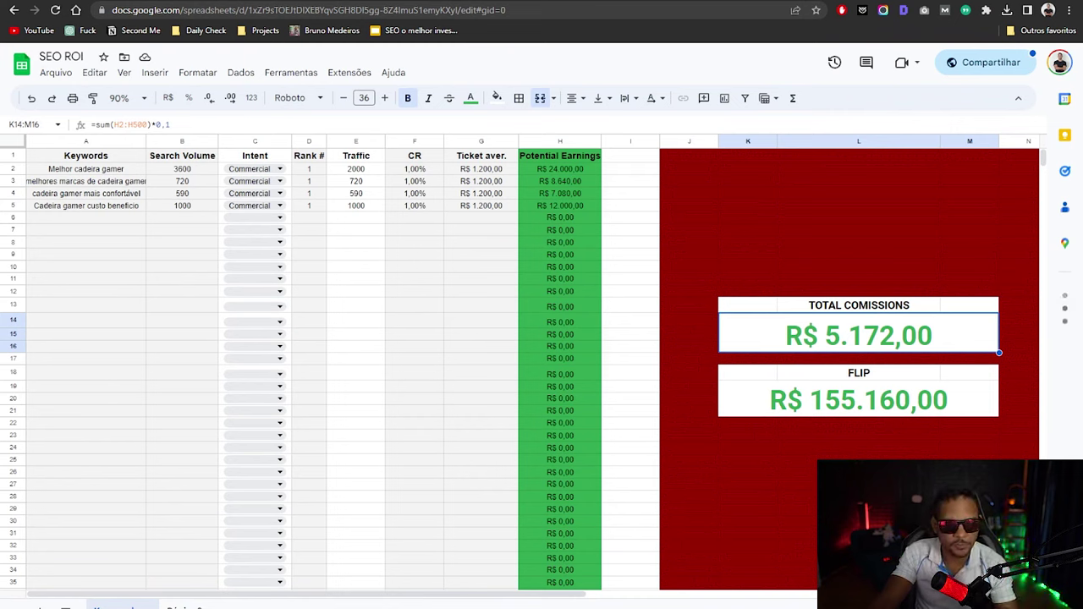
left_click(155, 252)
left_click(118, 193)
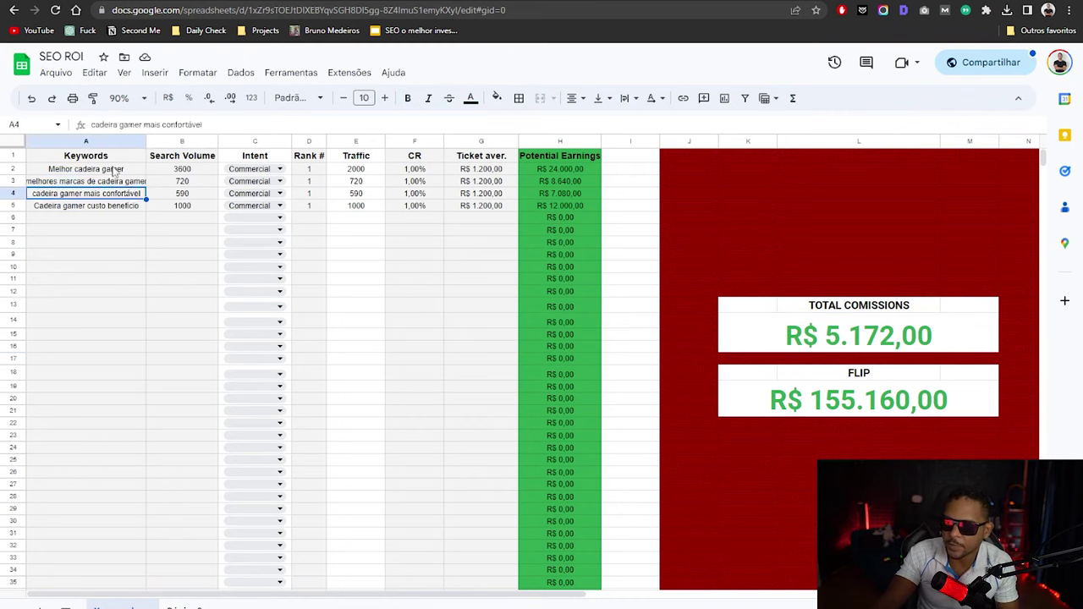
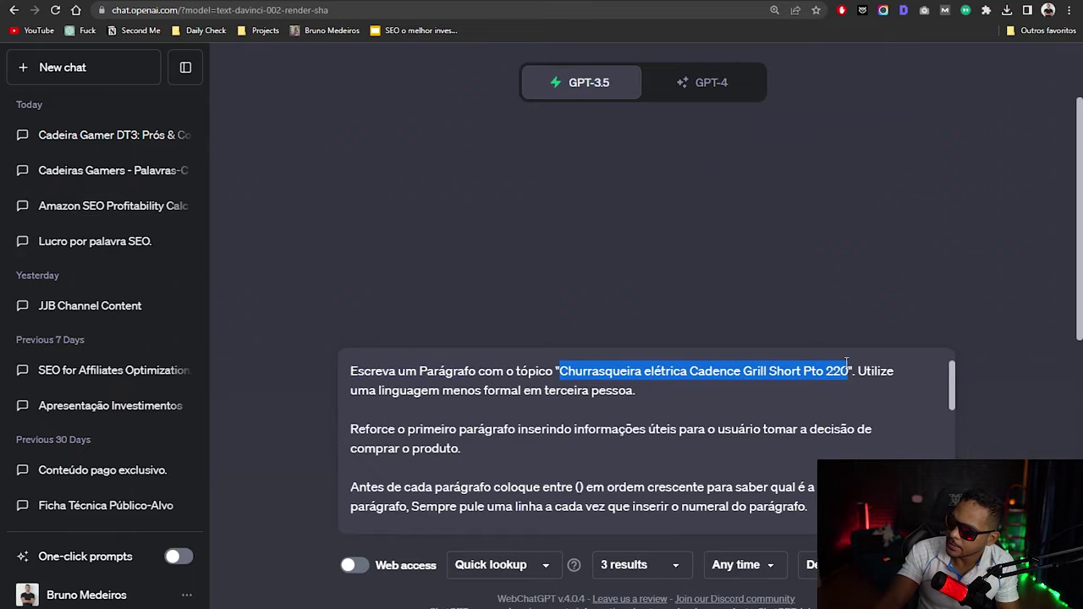
Copy the first product title, "Cadeira Gamer TGC12 - ThunderX3", from the Leroy Merlin article on the best gaming chairs
key("ctrl+Tab")
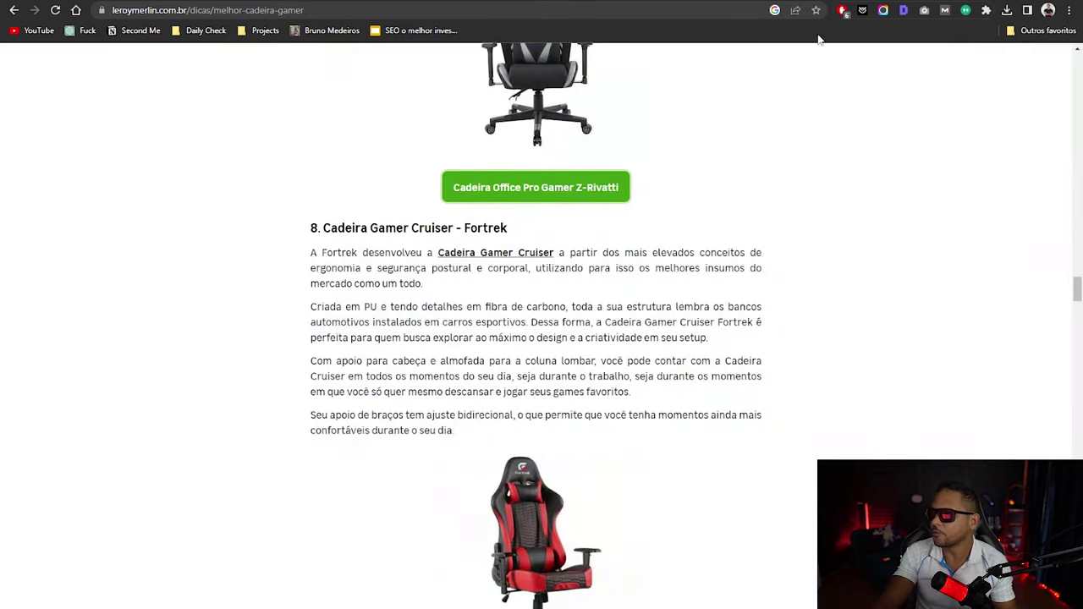
scroll(605, 256, "up", 3)
scroll(606, 255, "up", 15)
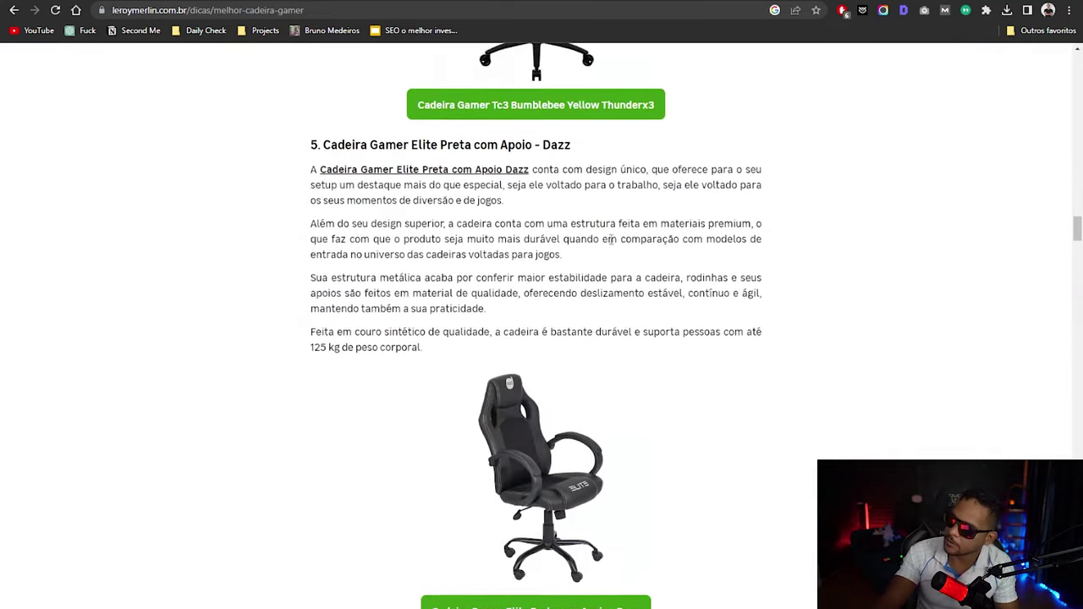
scroll(593, 247, "up", 15)
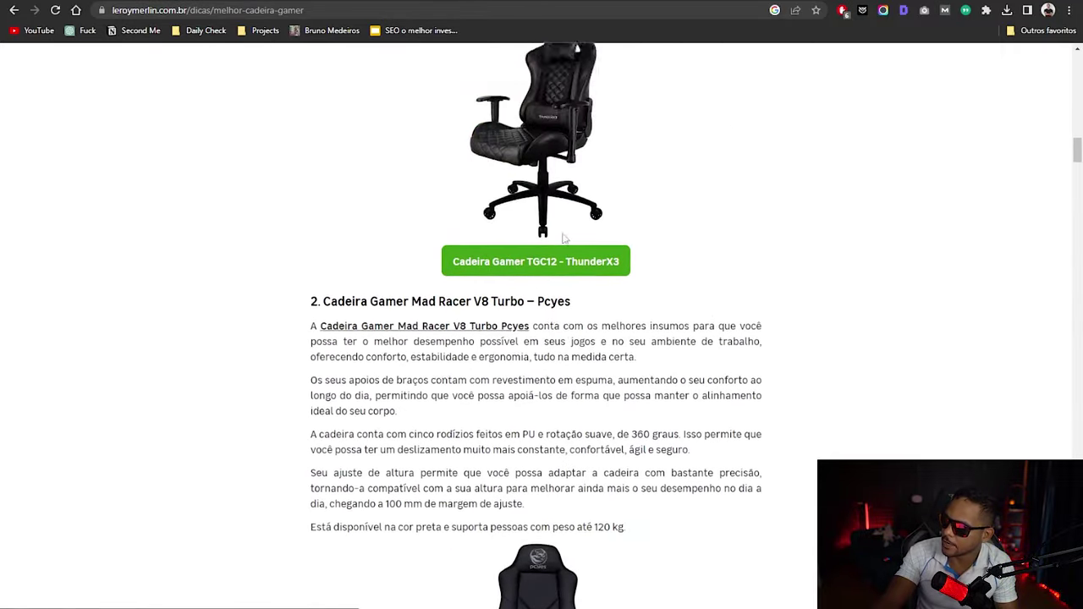
scroll(398, 389, "up", 6)
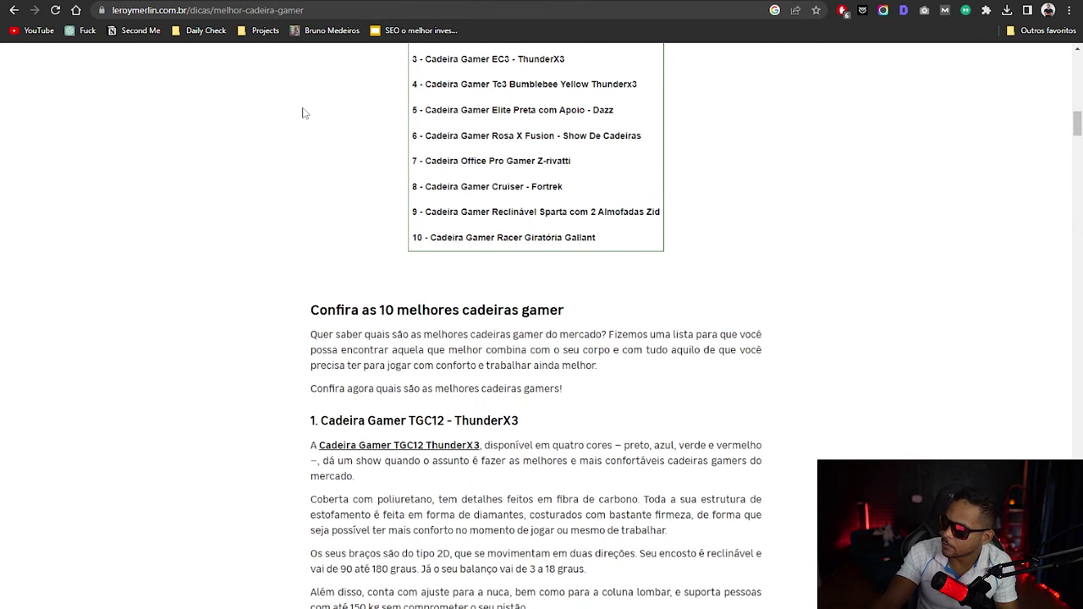
scroll(482, 308, "down", 2)
left_click_drag(518, 292, 324, 298)
key("ctrl+c")
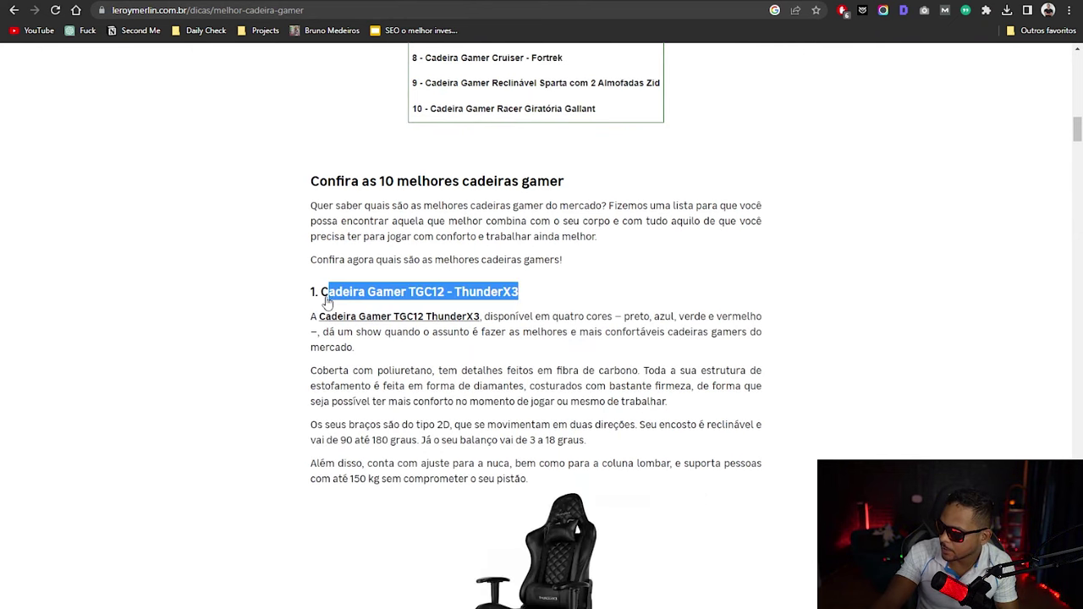
Replace the topic in the ChatGPT paragraph prompt with "Cadeira Gamer TGC12 - ThunderX3" and submit the prompt
key("ctrl+Tab")
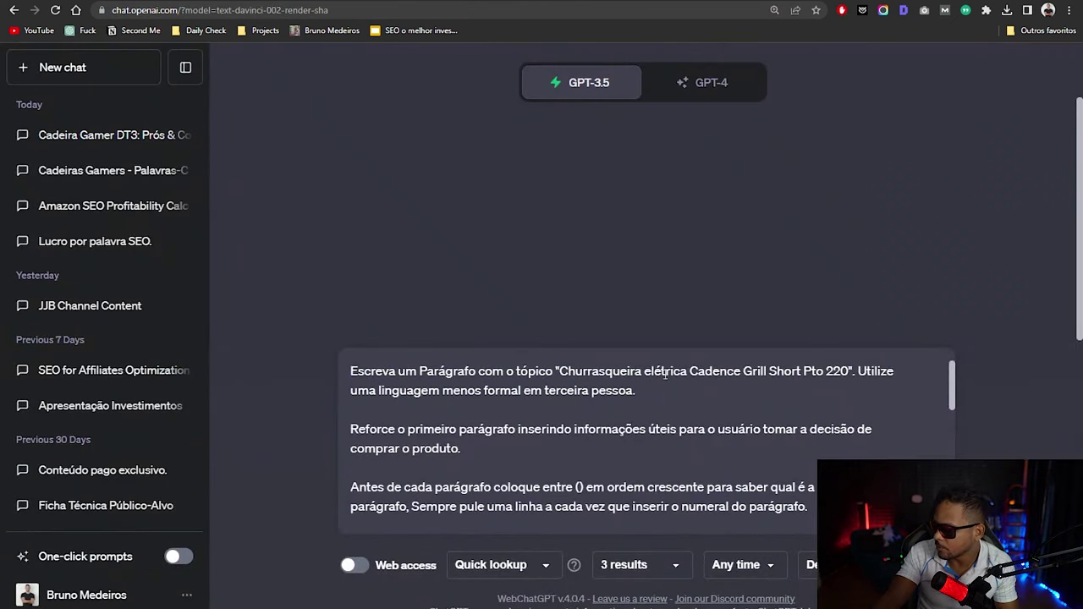
mouse_move(560, 371)
left_mouse_down()
mouse_move(848, 370)
mouse_move(559, 371)
left_mouse_up()
left_click(785, 371)
key("ctrl+v")
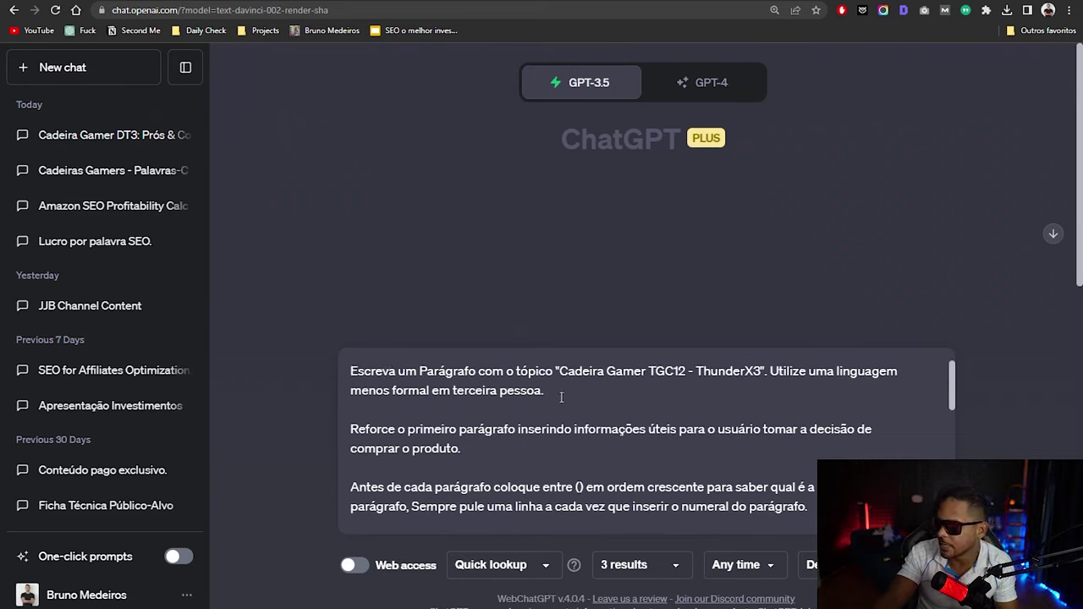
scroll(731, 405, "down", 5)
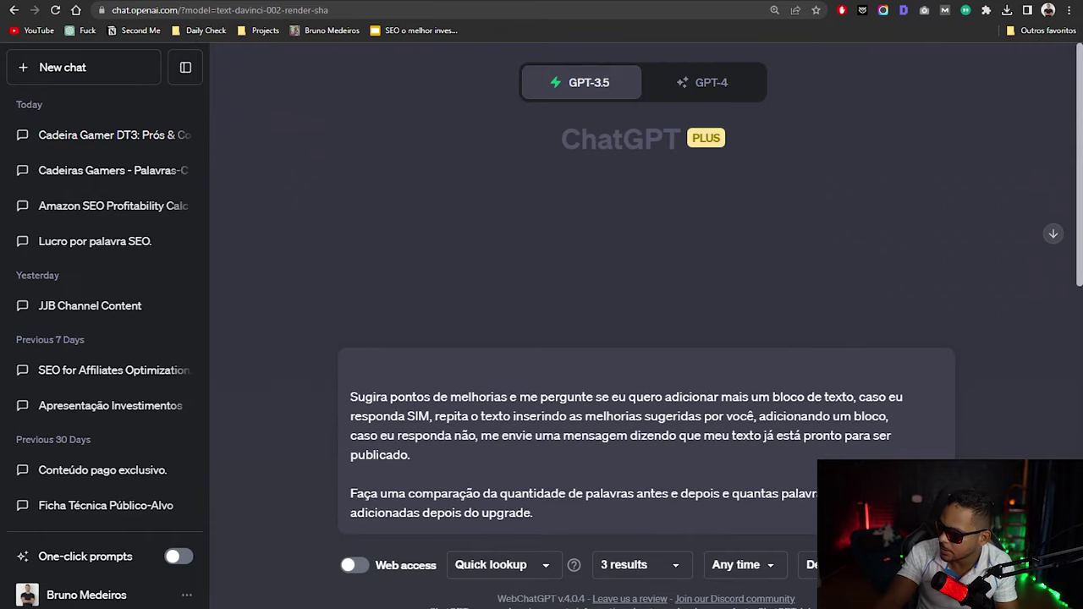
key("Return")
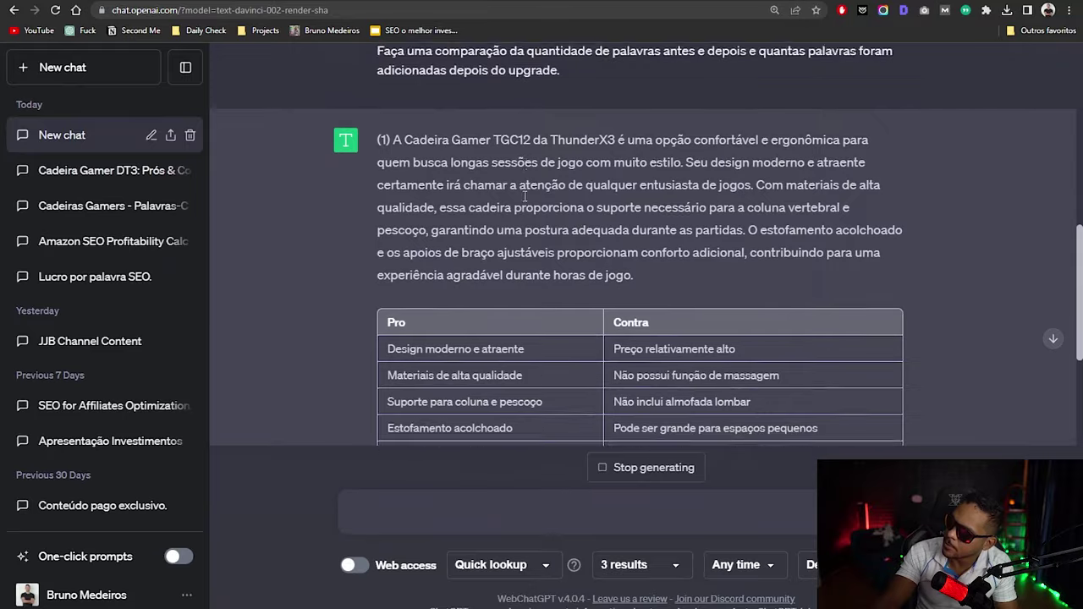
Read through the generated paragraphs and the pros and cons table for the chair
scroll(431, 280, "up", 5)
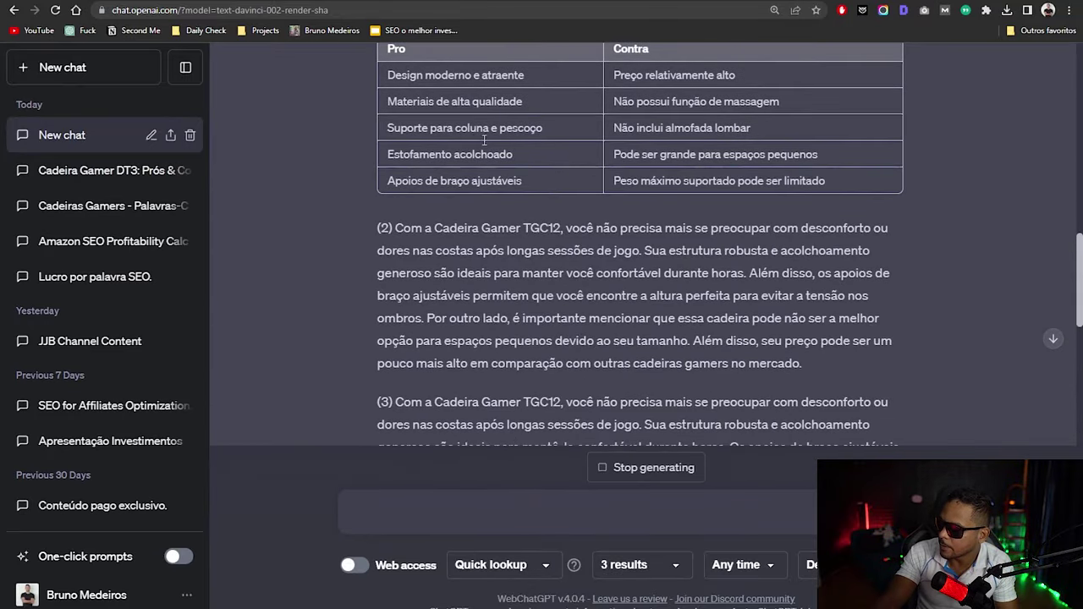
scroll(507, 174, "up", 2)
left_click_drag(448, 203, 592, 257)
scroll(660, 258, "down", 10)
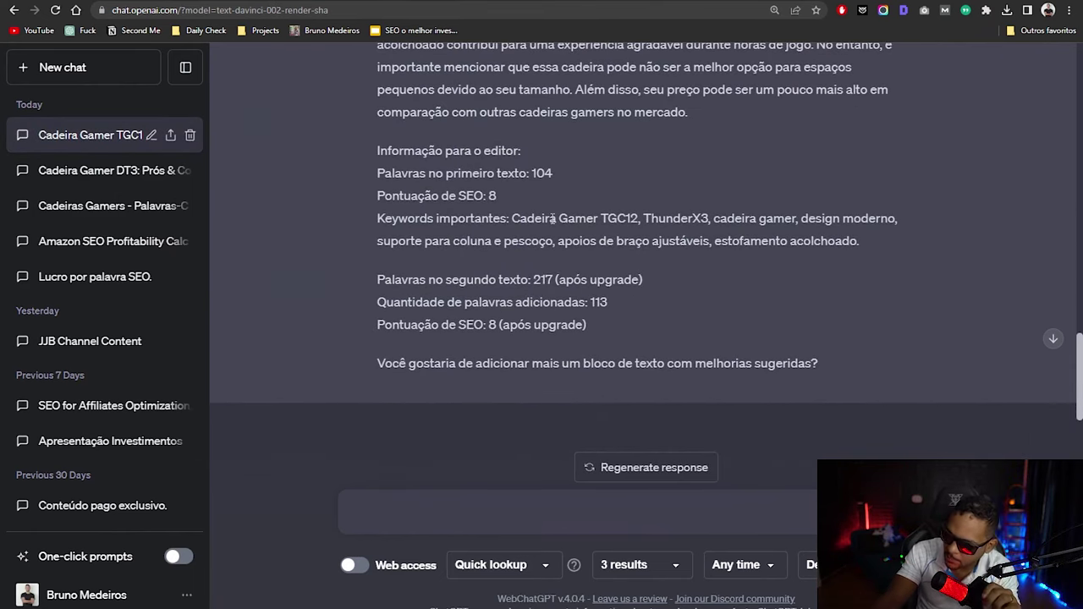
Examine the editor information for word counts, SEO scores and important keywords, plus the closing question about adding another text block
scroll(577, 222, "up", 1)
double_click(550, 237)
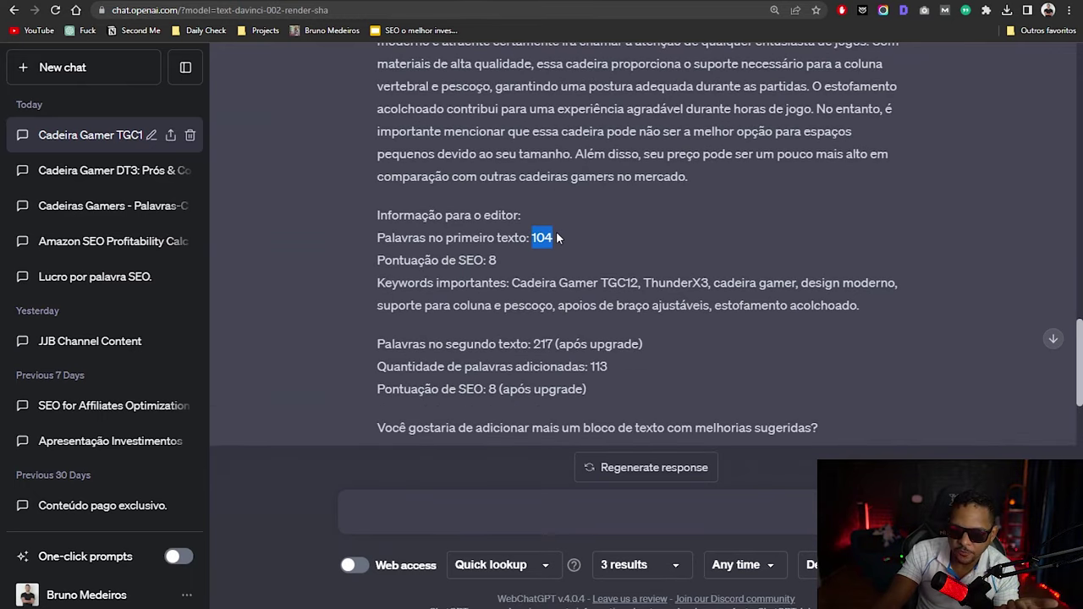
left_click(488, 260)
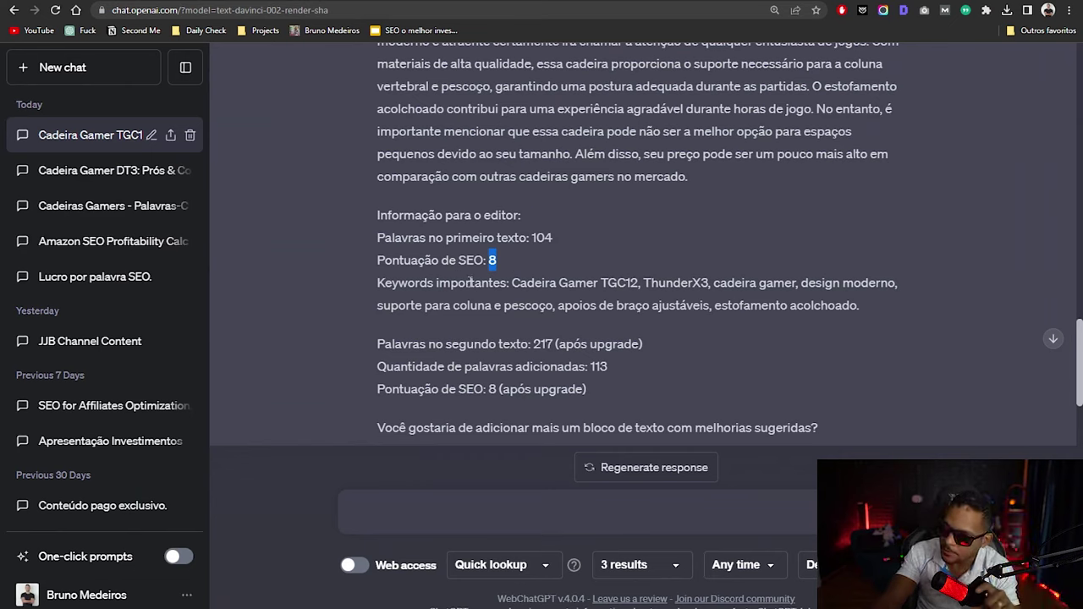
left_click_drag(511, 283, 715, 286)
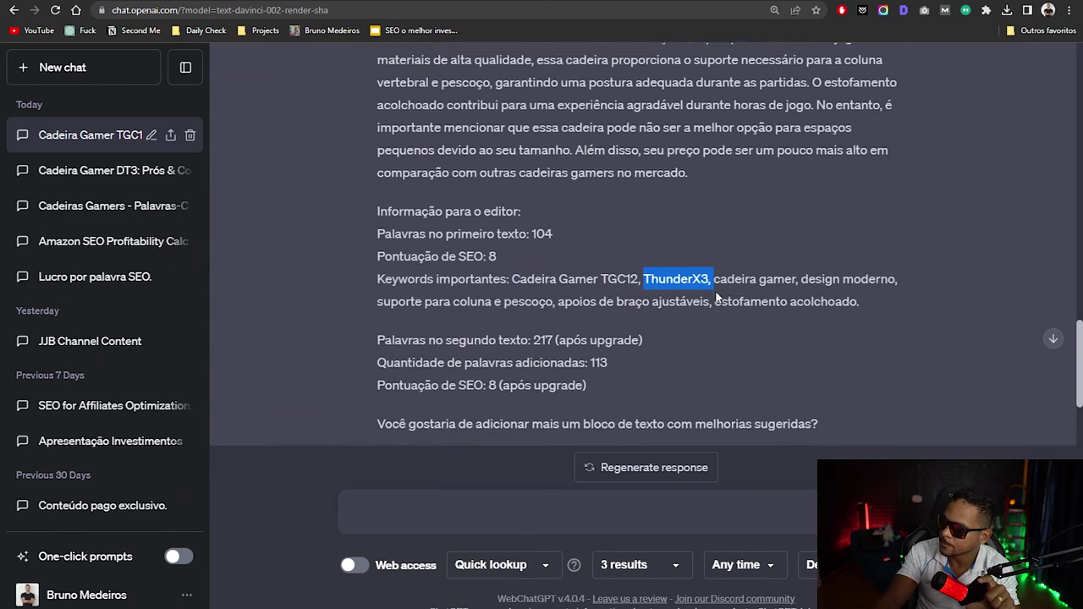
scroll(626, 264, "down", 2)
scroll(550, 259, "up", 1)
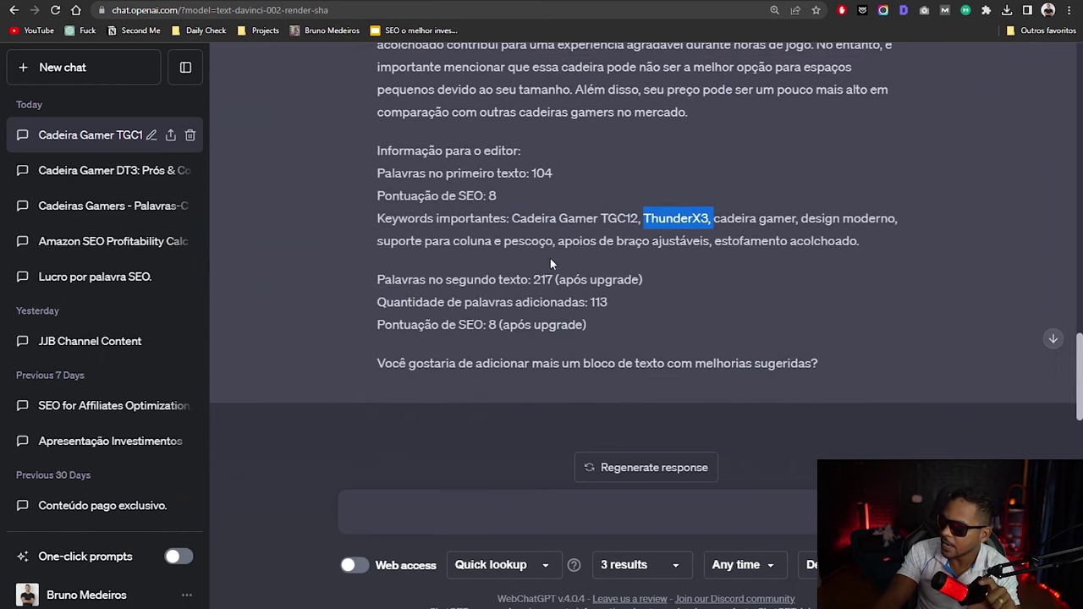
left_click(493, 325)
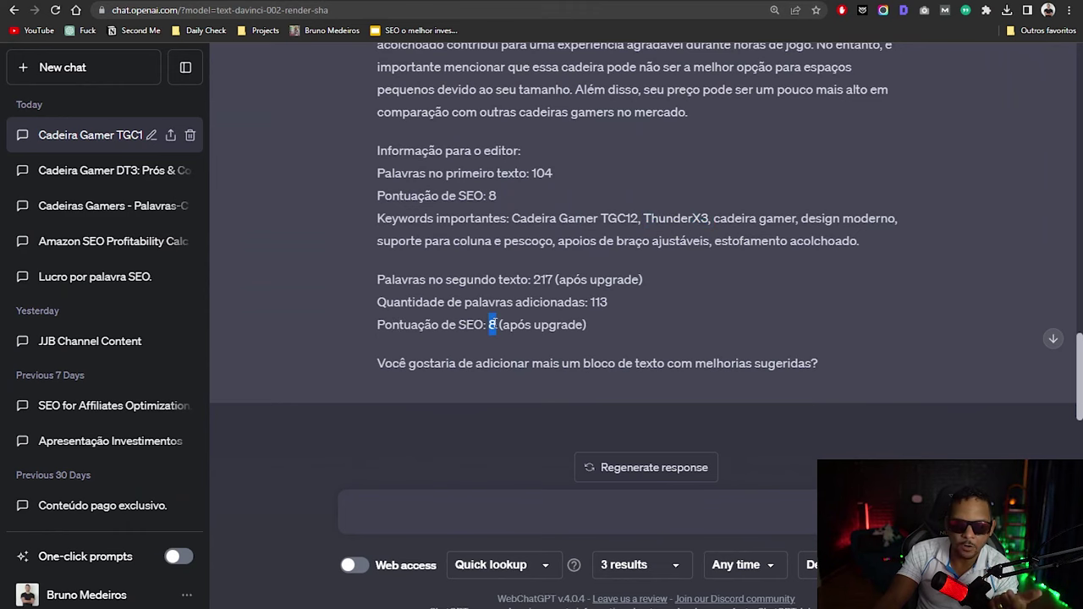
left_click_drag(410, 363, 782, 362)
scroll(779, 369, "down", 2)
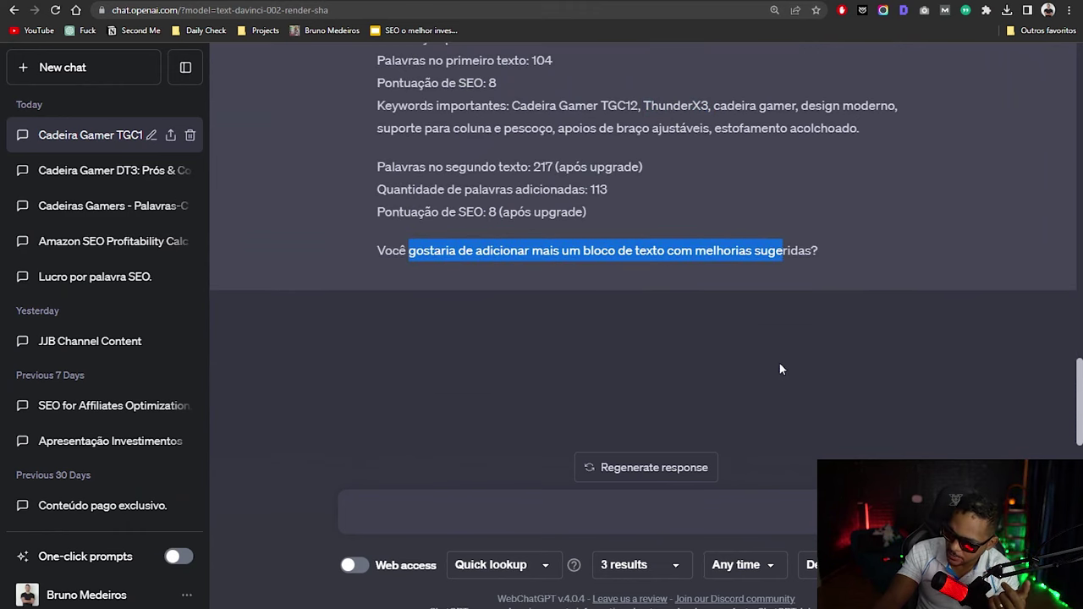
Reply "Sim" to have another text block with the suggested improvements added, and review the upgraded text and word-count comparison
left_click(779, 268)
scroll(760, 262, "up", 5)
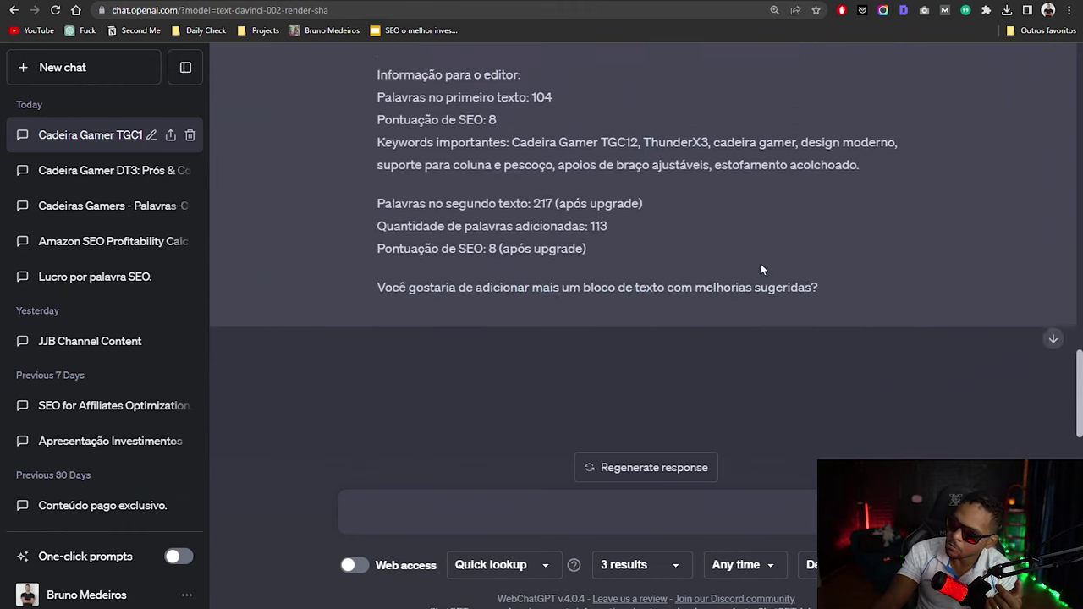
scroll(709, 277, "down", 5)
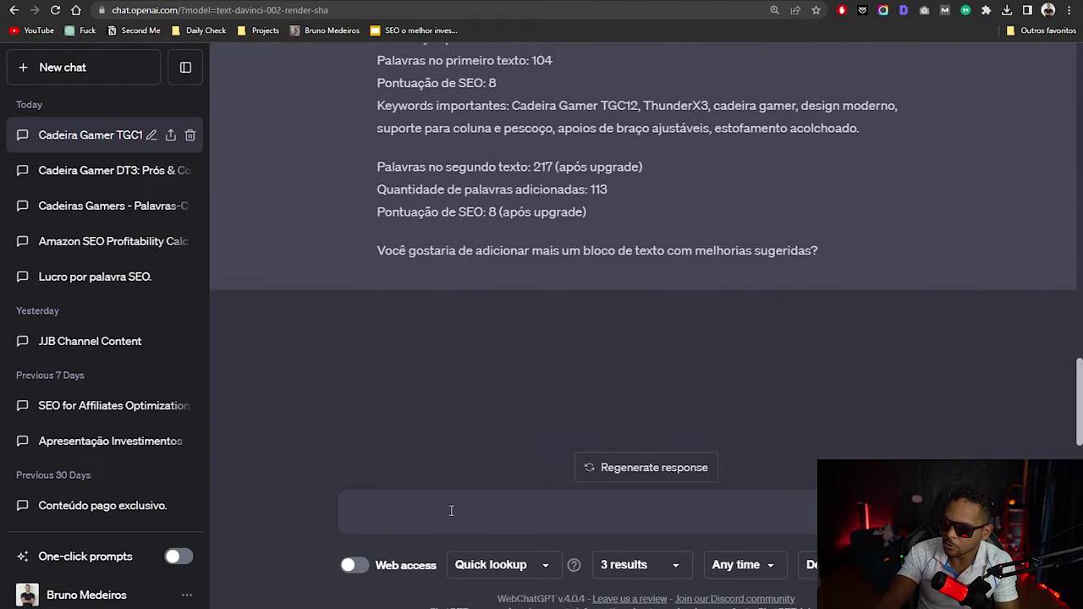
type("Sim")
key("Return")
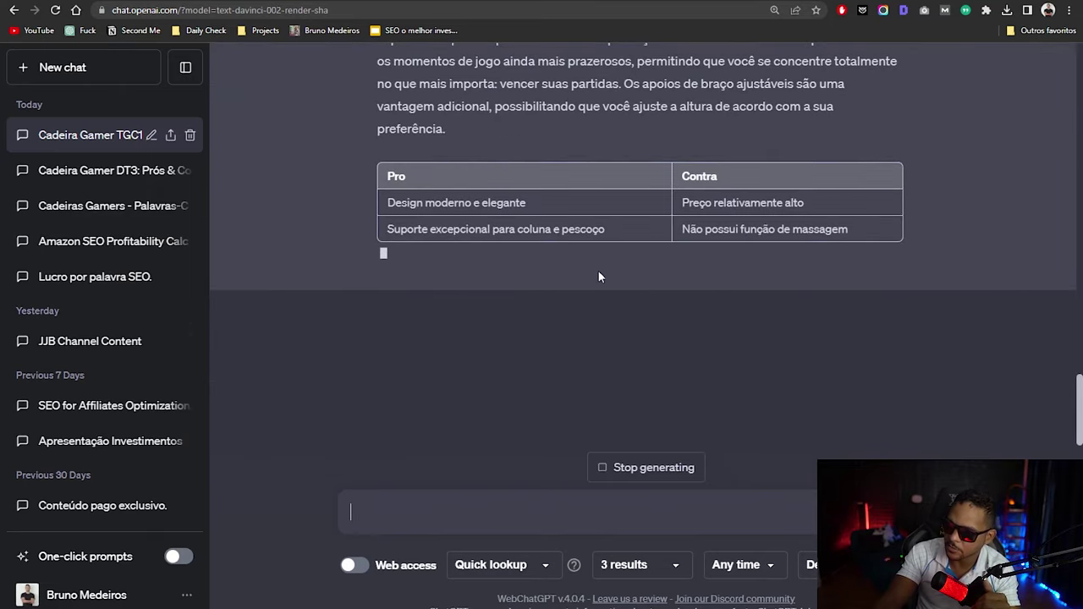
scroll(603, 264, "up", 4)
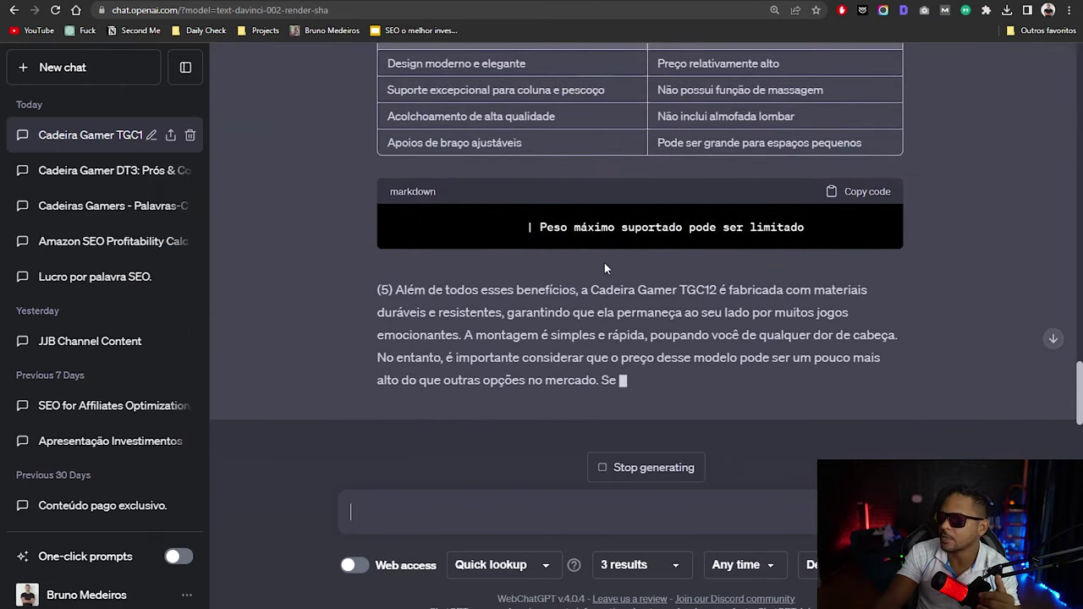
scroll(604, 258, "down", 5)
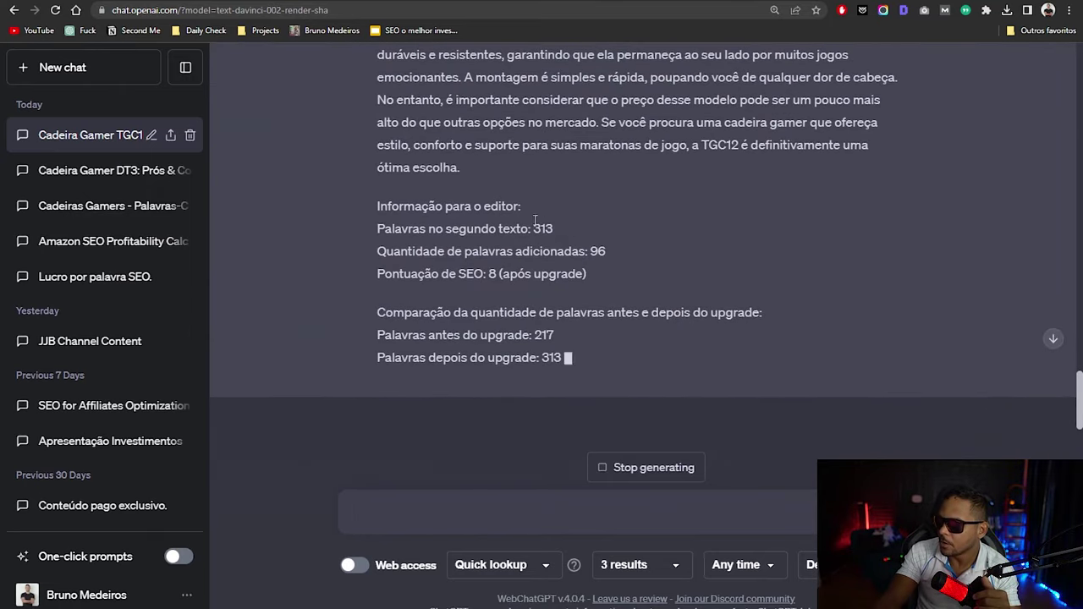
scroll(542, 229, "down", 2)
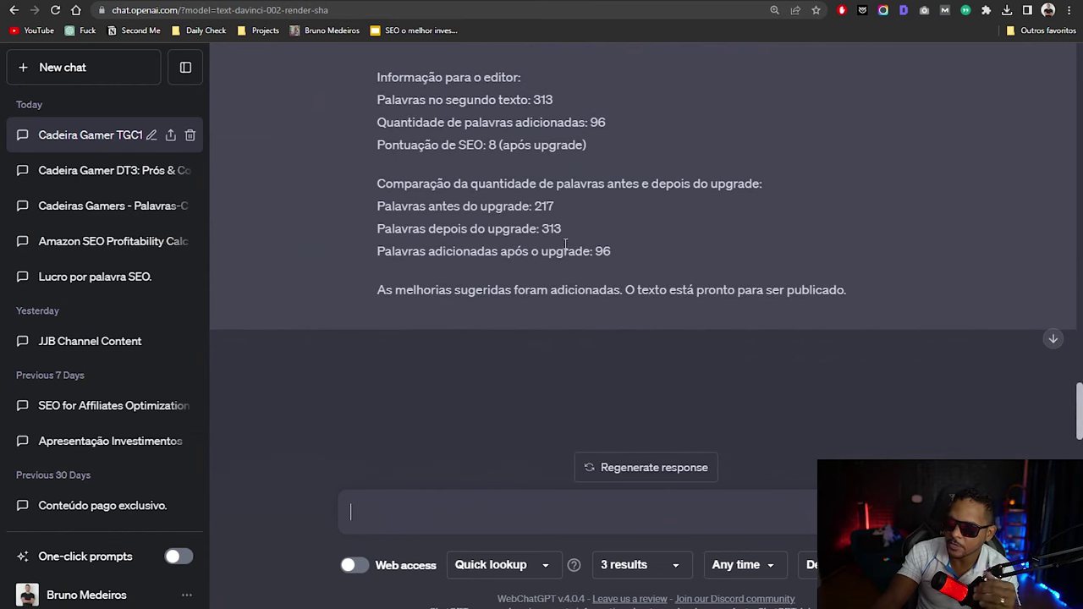
Copy paragraphs (1) to (3) with the pros and cons table from the first TGC12 response, leaving out the leading "(1)" and editor information
scroll(563, 245, "up", 15)
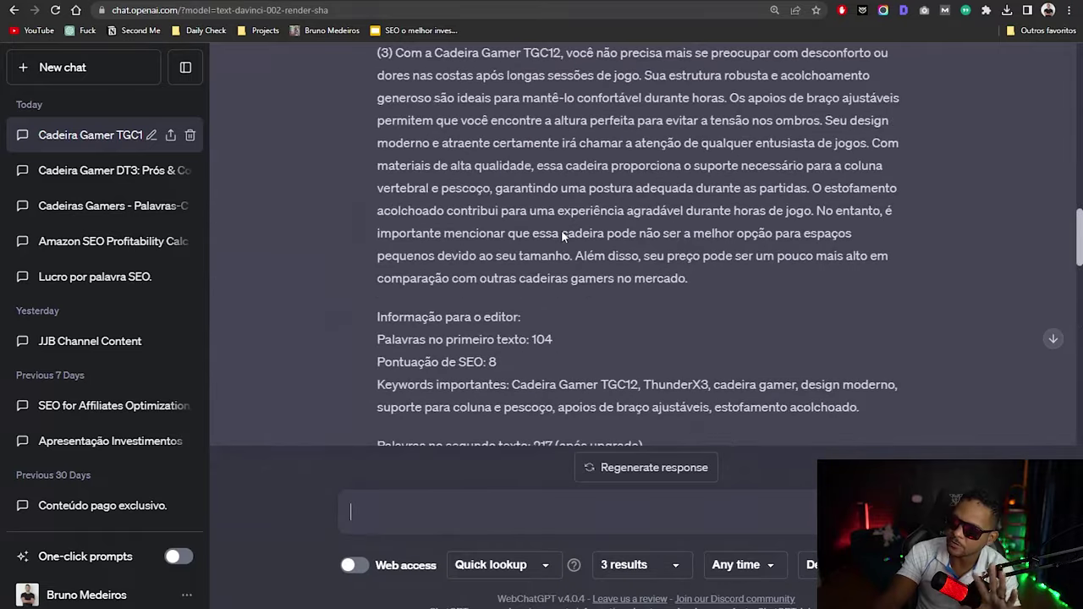
scroll(561, 230, "up", 12)
scroll(561, 231, "down", 10)
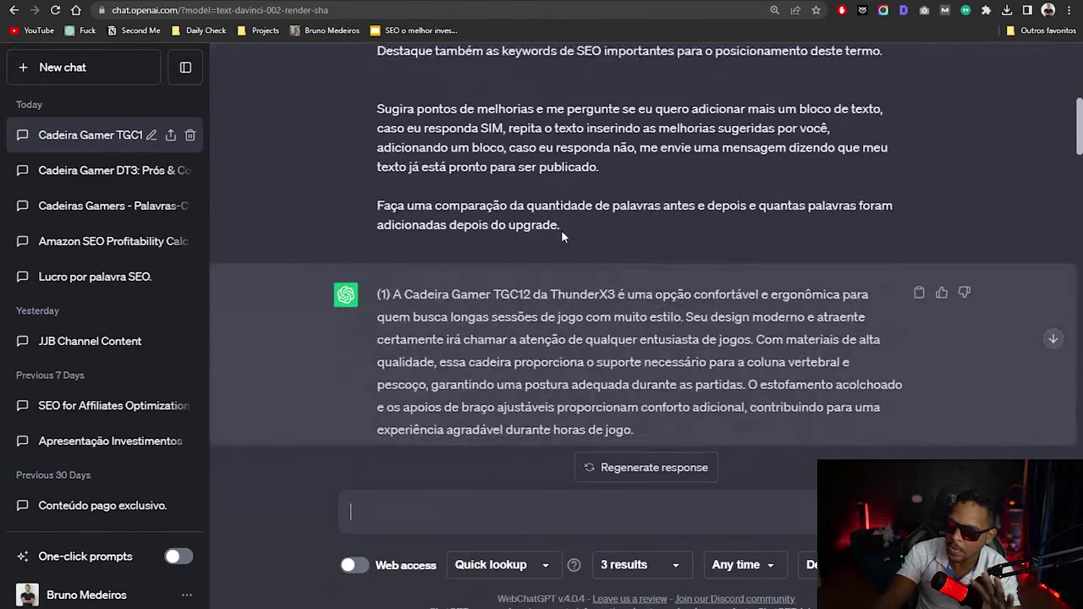
scroll(558, 232, "up", 1)
left_click_drag(378, 232, 698, 156)
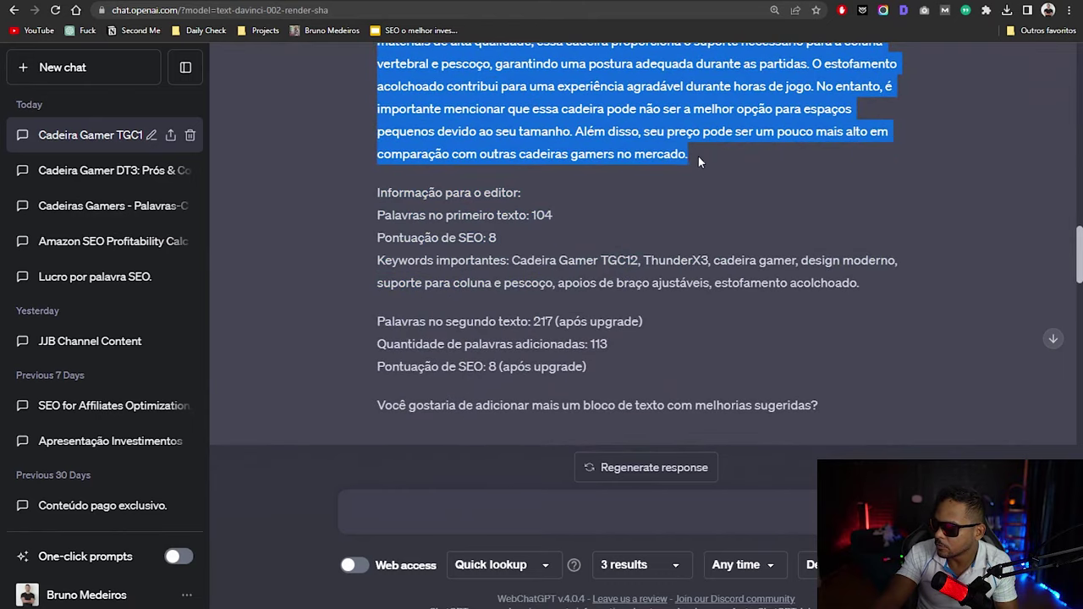
Open Google Drive in a new tab and create a blank Google Docs document
key("ctrl+t")
type("dri")
key("Return")
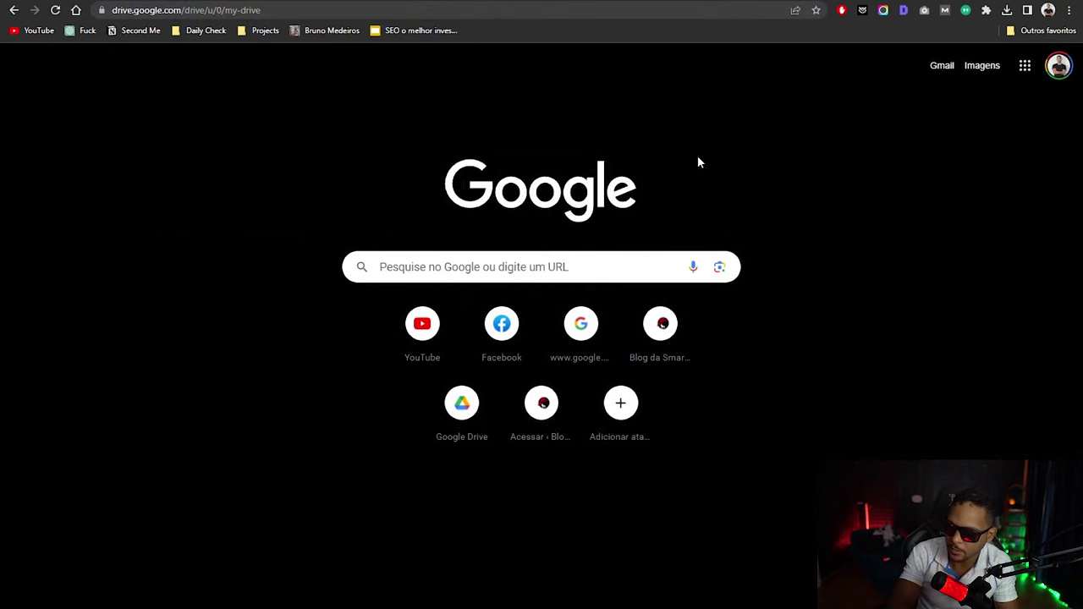
left_click(56, 105)
left_click(68, 174)
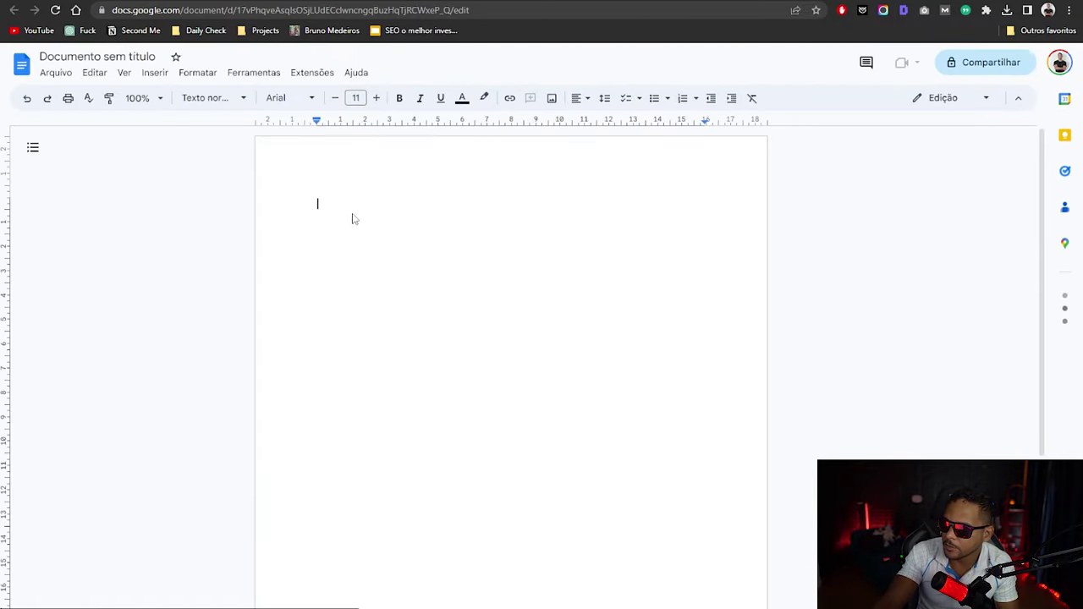
Paste the copied chair review into the blank document as plain text, without its original formatting
key("ctrl+v")
key("ctrl+z")
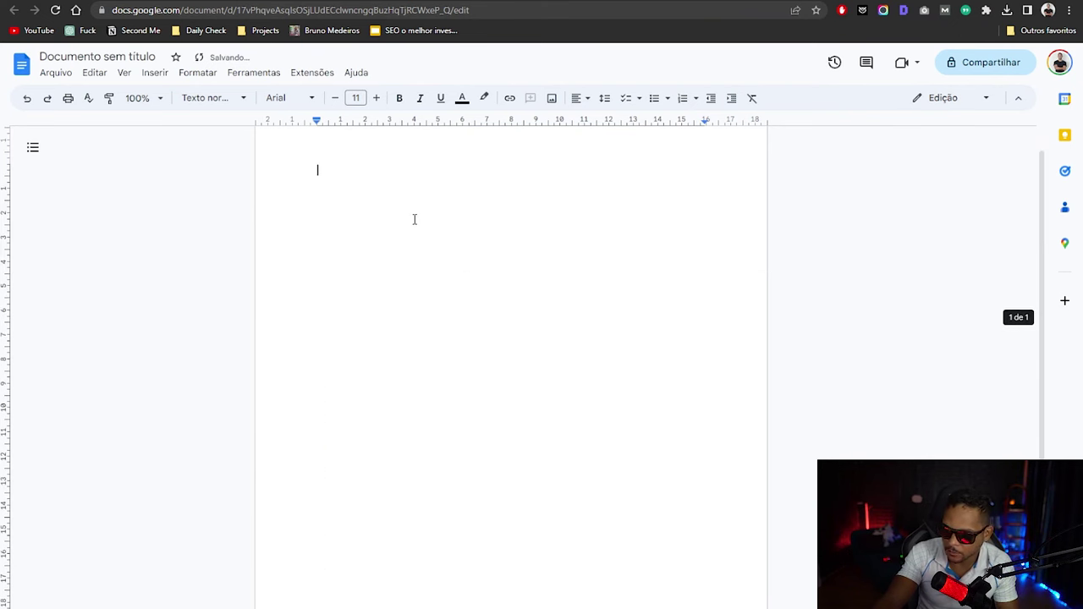
key("ctrl+shift+v")
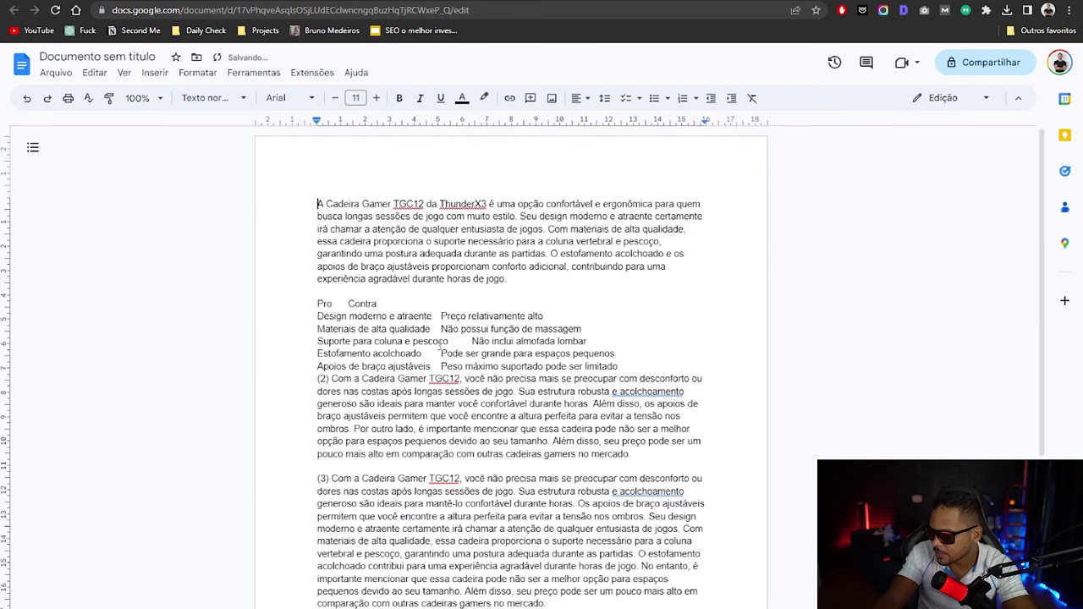
Delete the "(3)" numbering in front of the last paragraph of the pasted review
scroll(450, 336, "down", 1)
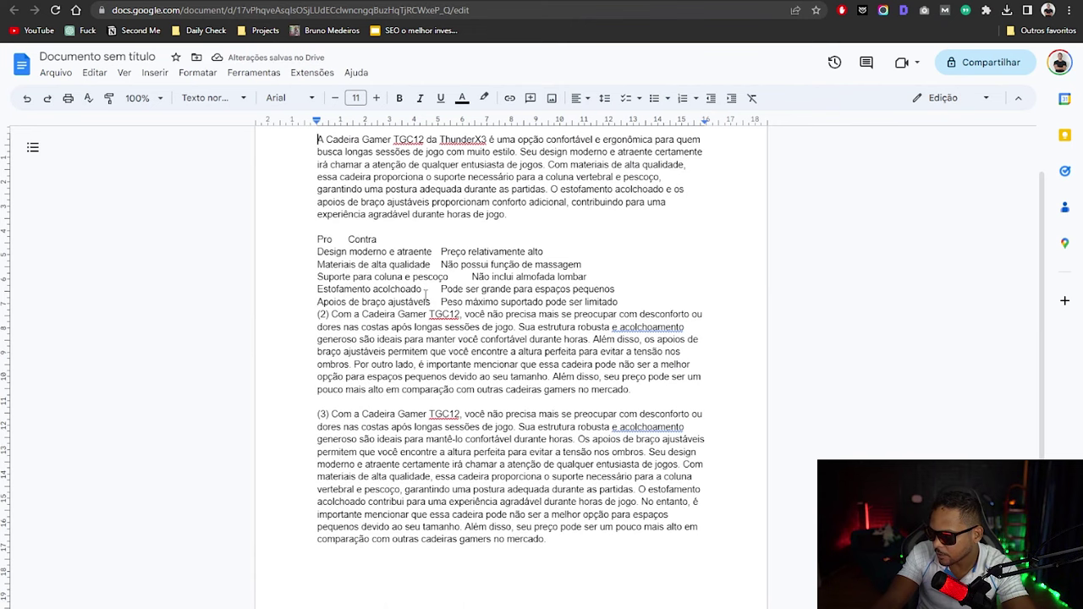
scroll(508, 346, "down", 2)
left_click(331, 289)
key("BackSpace")
key("BackSpace")
key("BackSpace")
key("BackSpace")
scroll(332, 291, "up", 3)
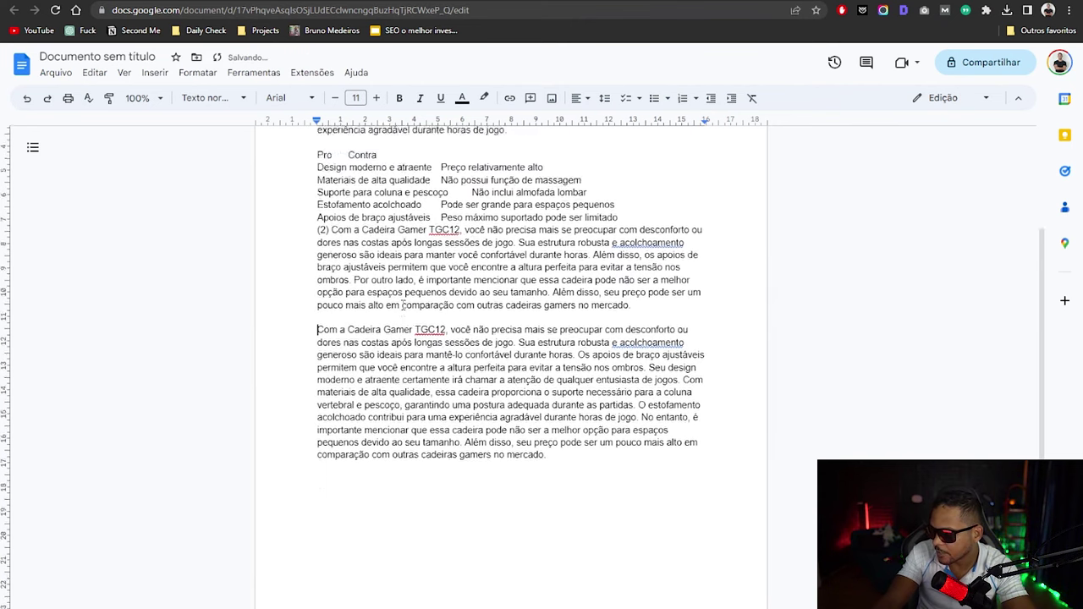
Compare the pasted review with the paragraphs, pros and cons table and editor information in the ChatGPT conversation
scroll(408, 298, "down", 4)
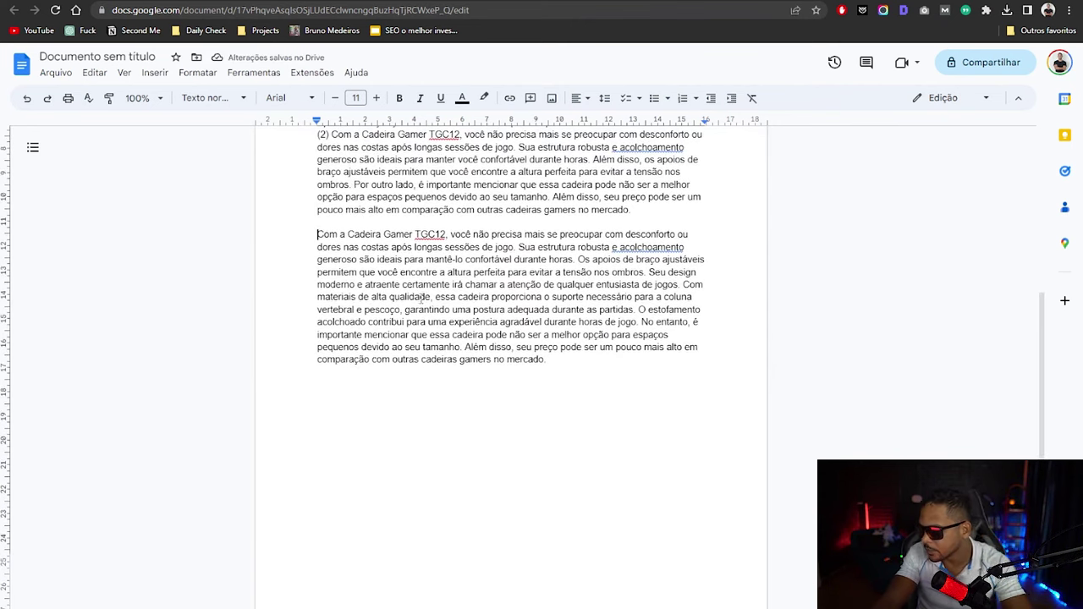
scroll(440, 292, "up", 1)
scroll(634, 274, "up", 3)
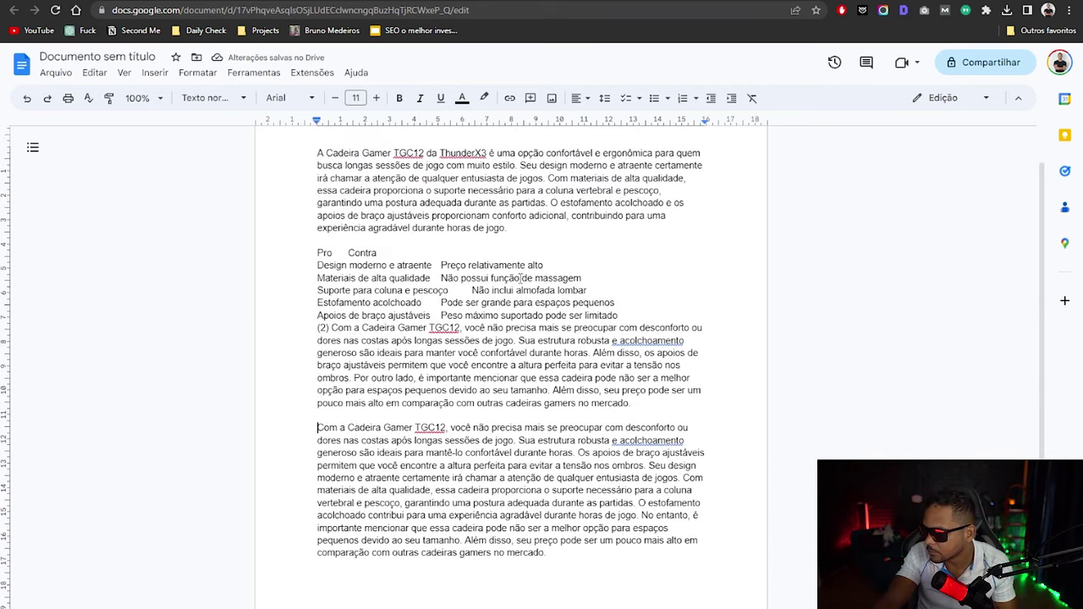
scroll(571, 300, "down", 3)
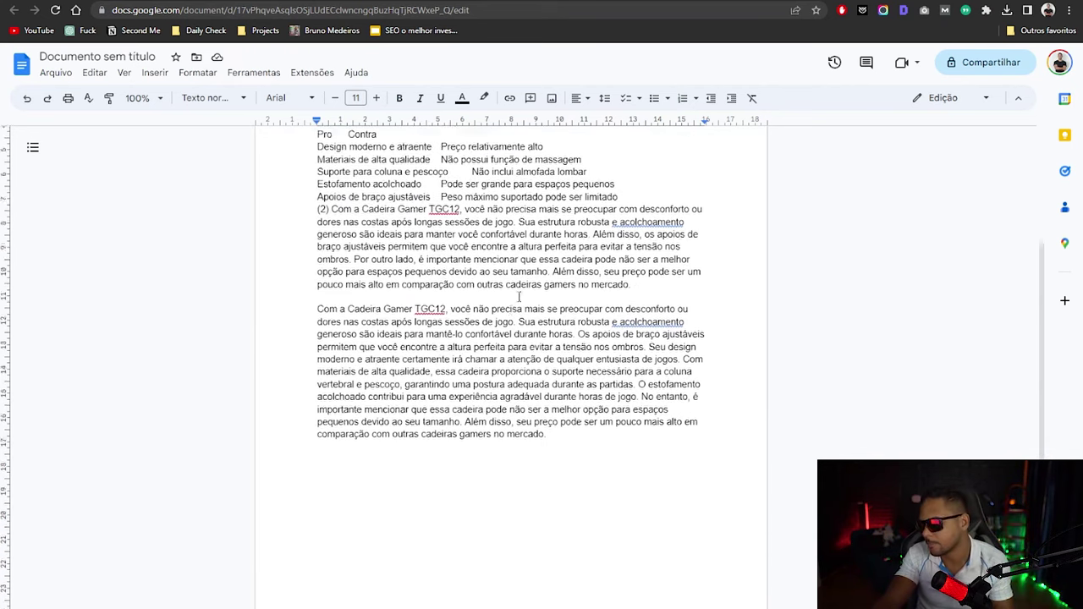
scroll(431, 262, "up", 2)
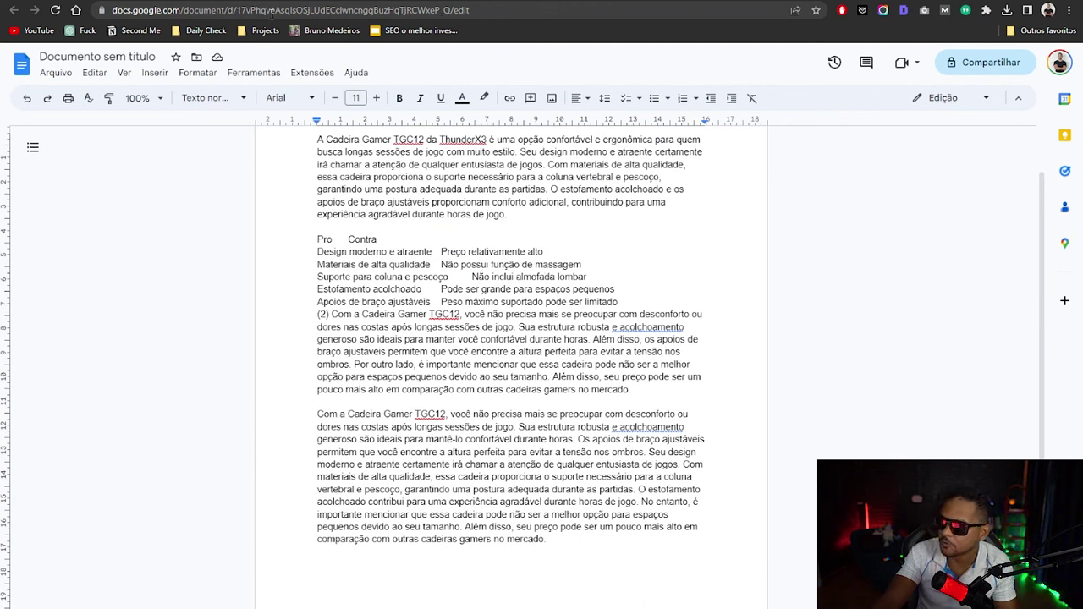
key("alt+Tab")
scroll(567, 223, "up", 10)
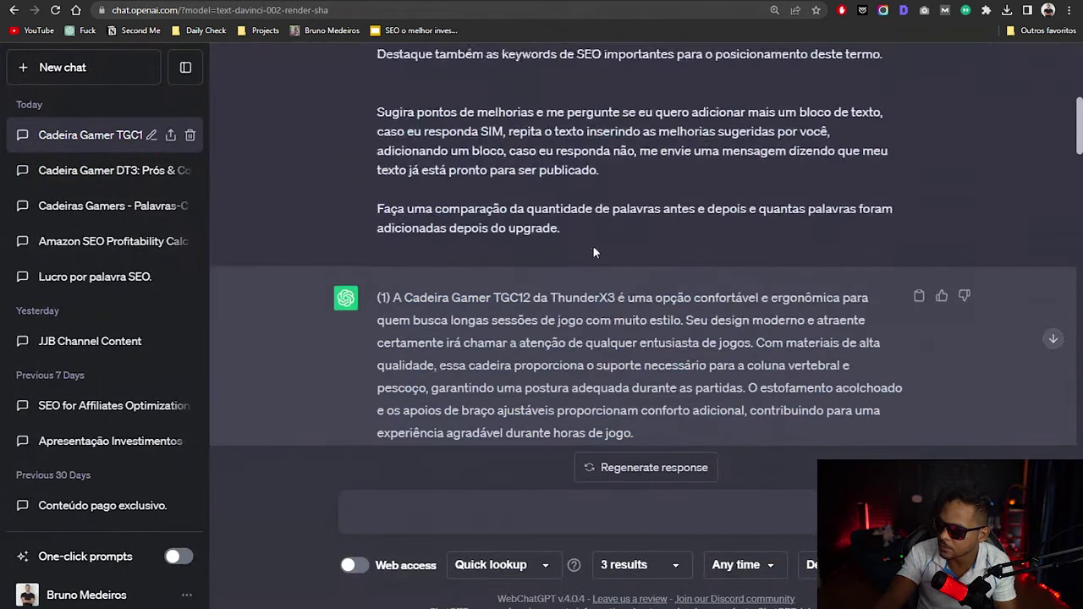
scroll(593, 252, "down", 2)
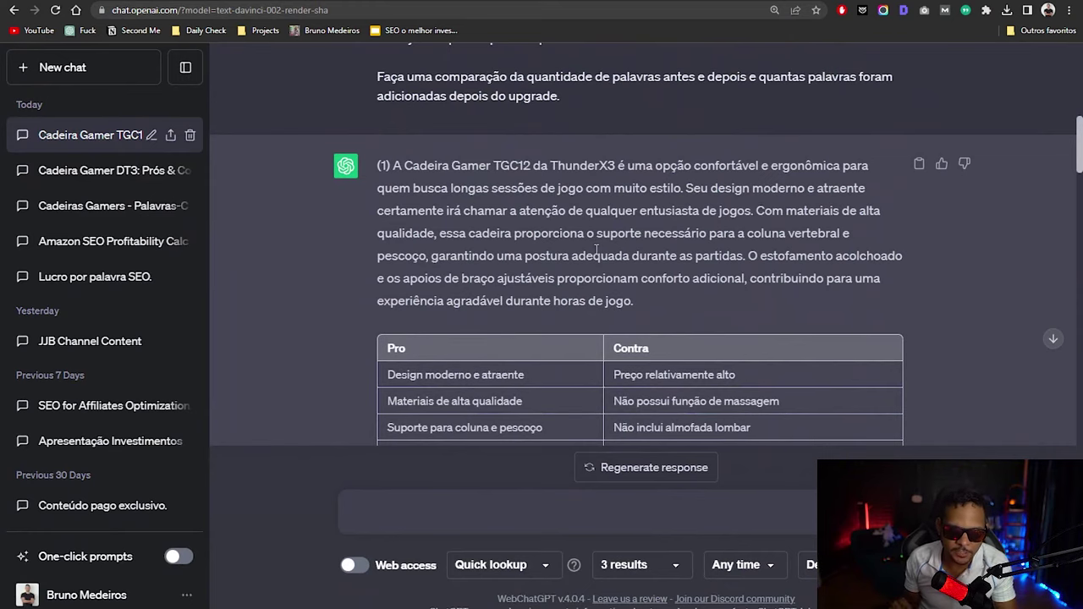
scroll(596, 252, "down", 1)
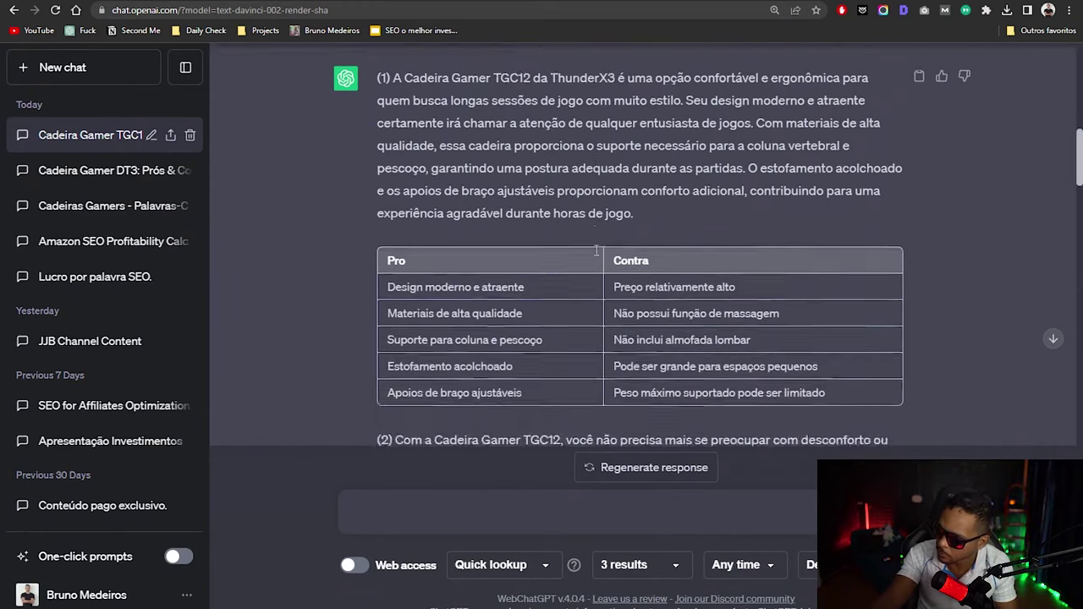
scroll(596, 254, "up", 1)
scroll(598, 257, "down", 3)
scroll(598, 257, "down", 8)
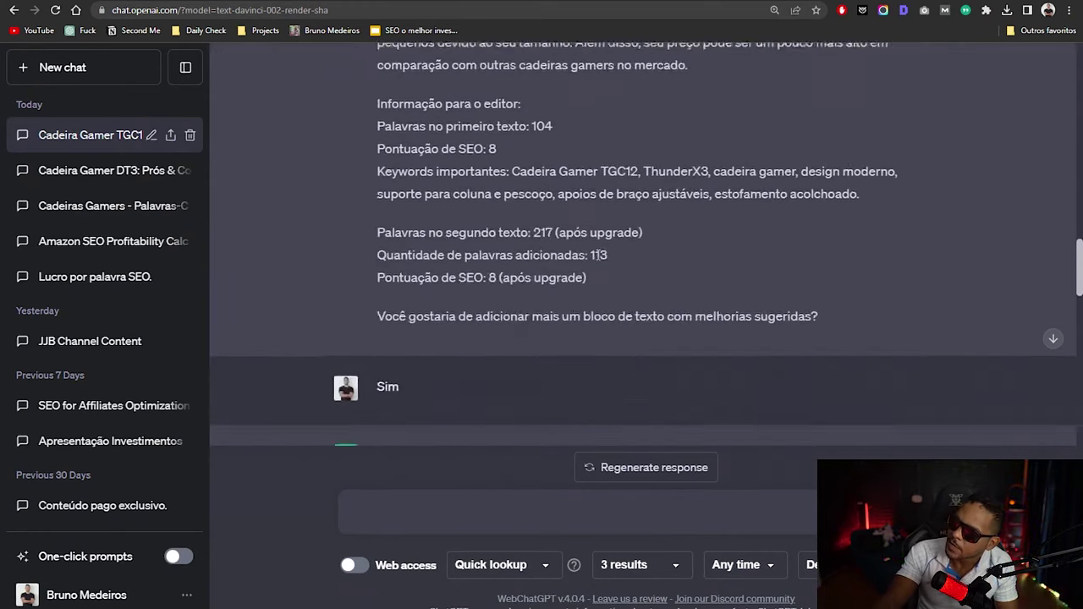
scroll(598, 254, "up", 6)
scroll(598, 254, "up", 6)
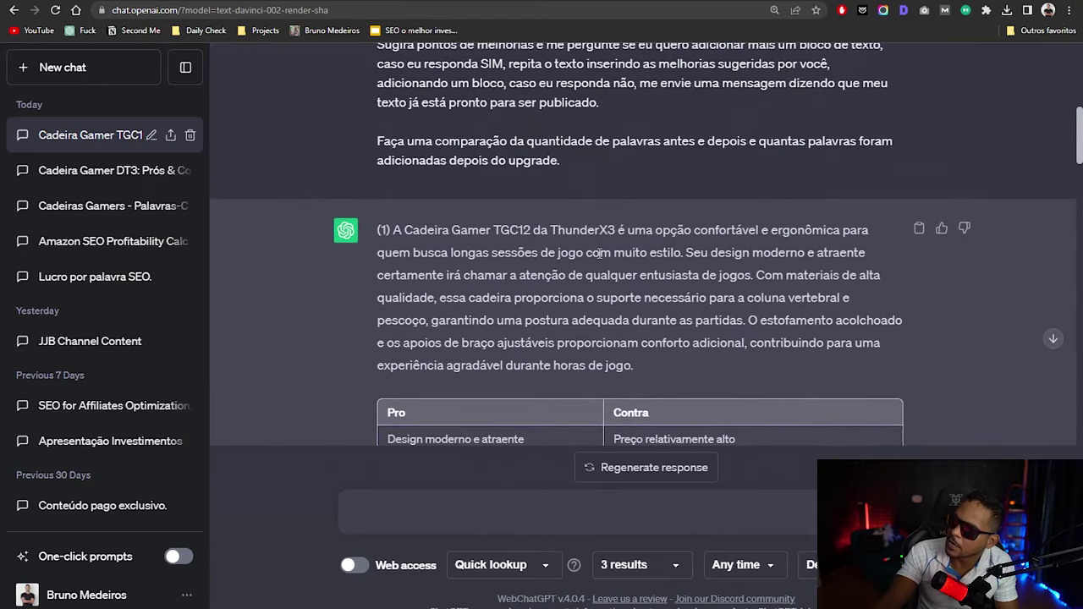
scroll(596, 252, "down", 15)
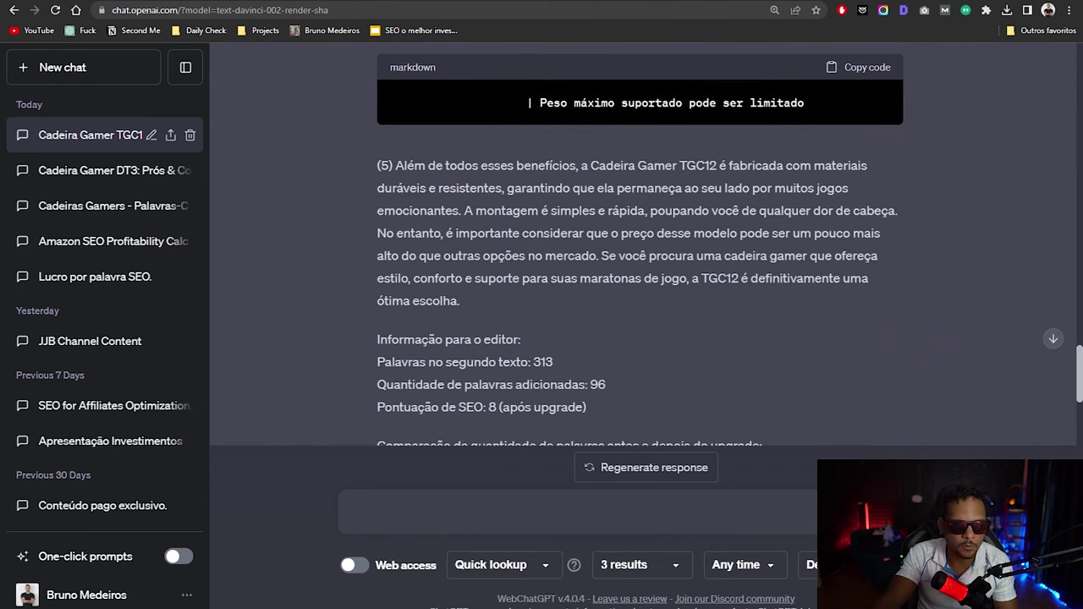
Paste the paragraph prompt template into ChatGPT and copy the title "Cadeira Gamer X Fusion C.123 Rosa Claro/branca" from the Leroy Merlin product page
key("ctrl+v")
scroll(460, 506, "up", 5)
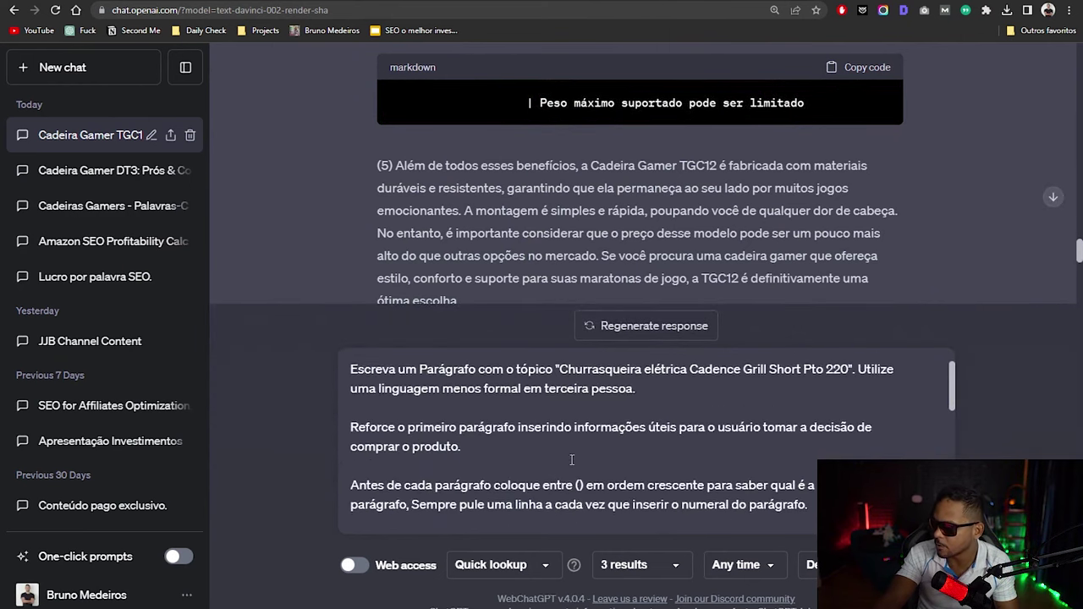
left_click(683, 11)
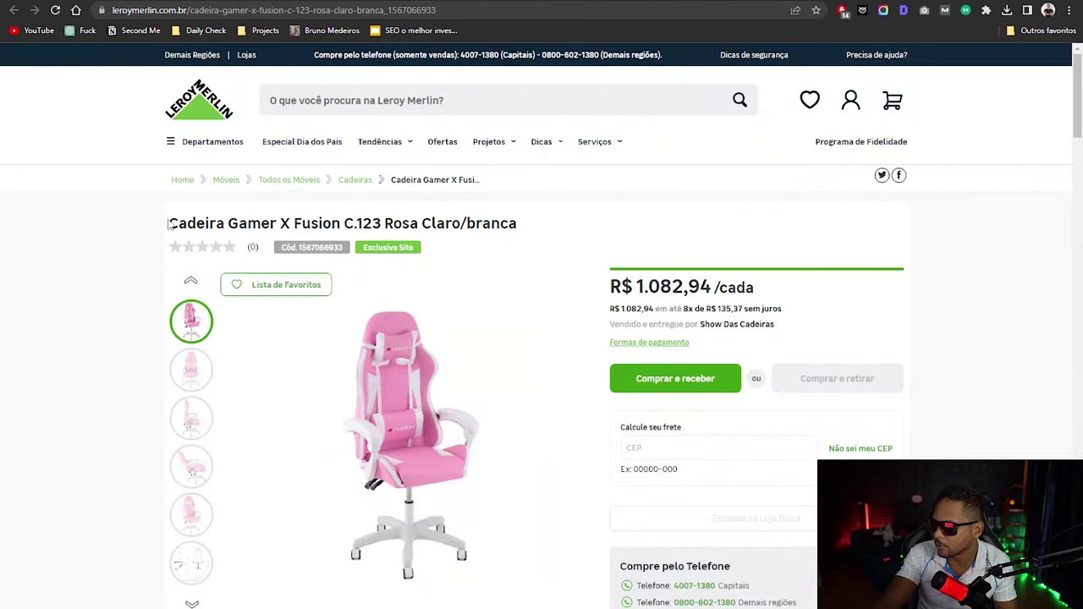
left_click_drag(168, 223, 518, 224)
key("ctrl+c")
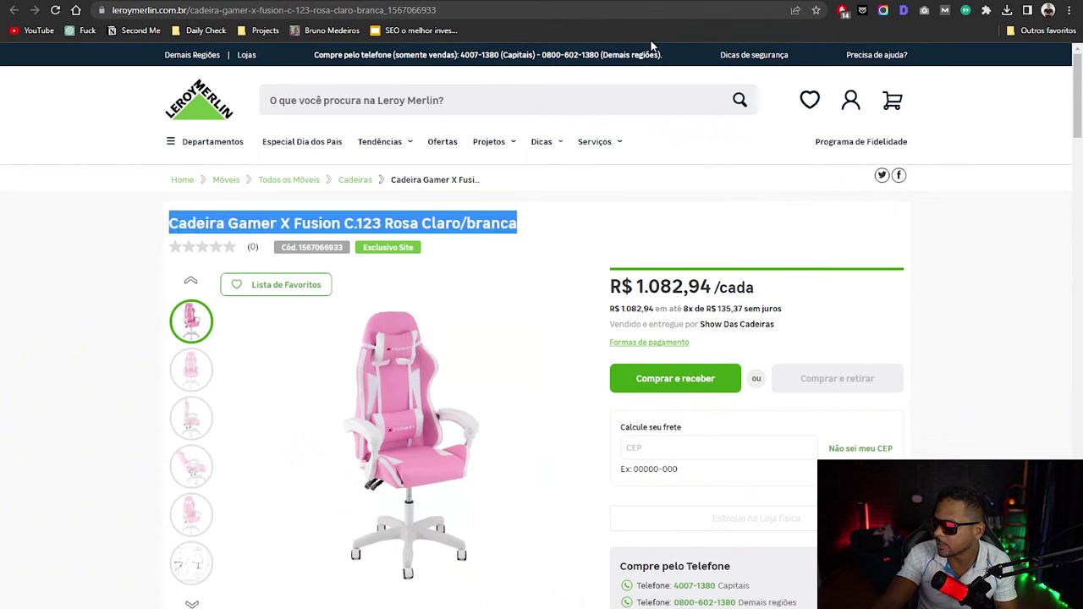
Replace the electric grill topic in the ChatGPT prompt with "Cadeira Gamer X Fusion C.123 Rosa Claro/branca" and submit it
left_click(634, 10)
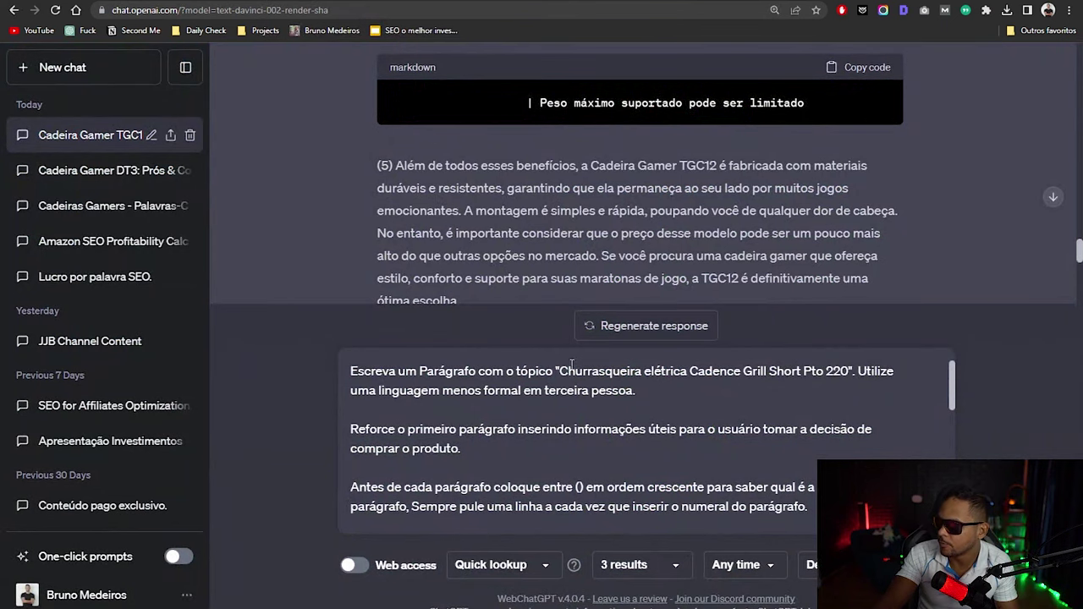
left_click_drag(573, 366, 849, 370)
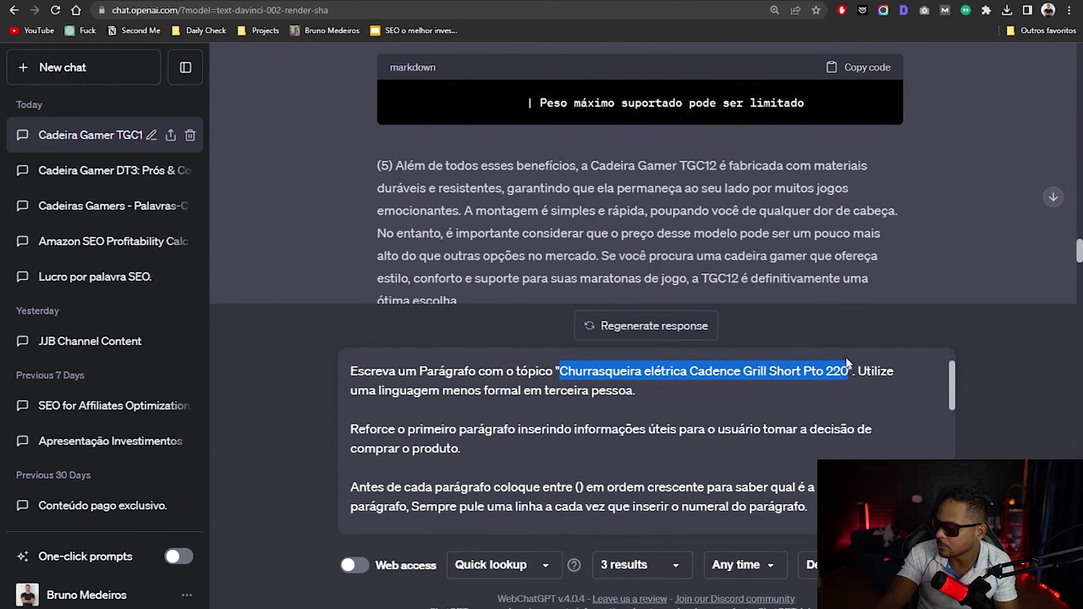
key("ctrl+v")
key("Return")
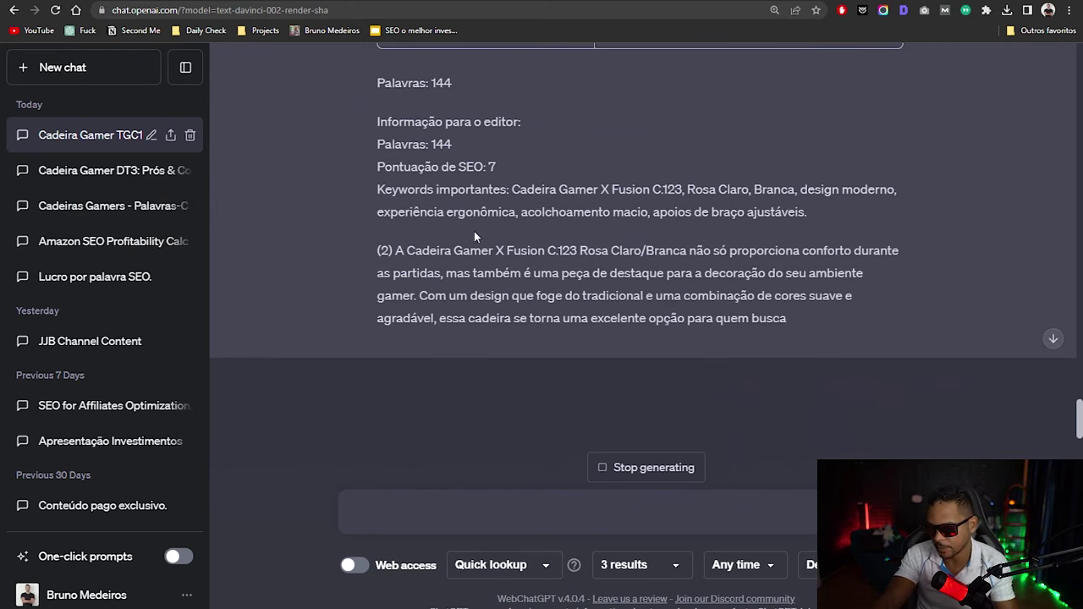
Add a dashed separator line and a new line below the last TGC12 paragraph in the Google Docs document
key("ctrl+Tab")
scroll(382, 398, "down", 3)
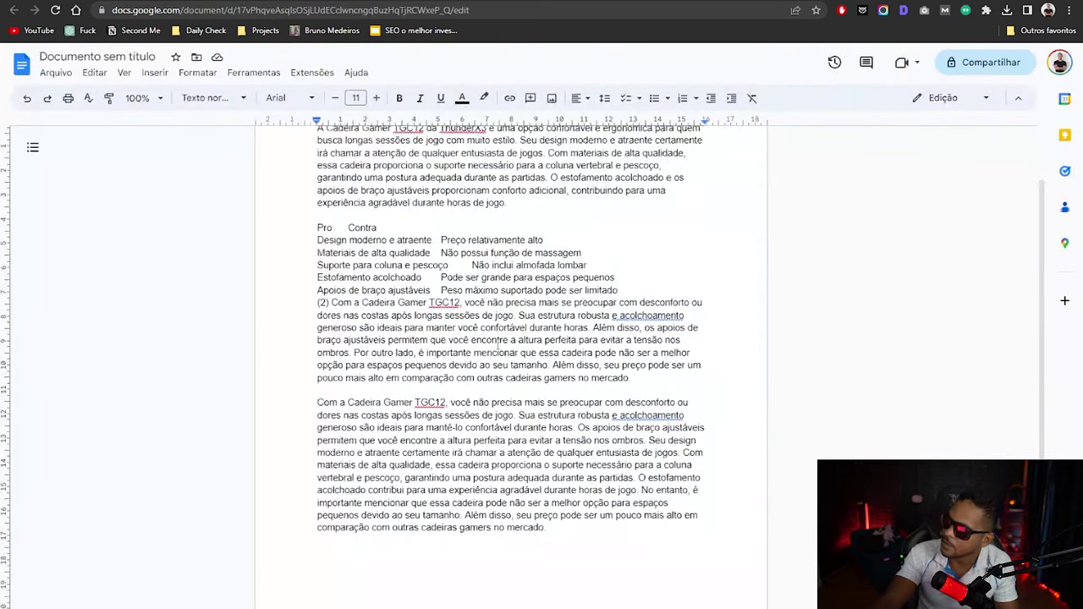
left_click(382, 393)
key("Return")
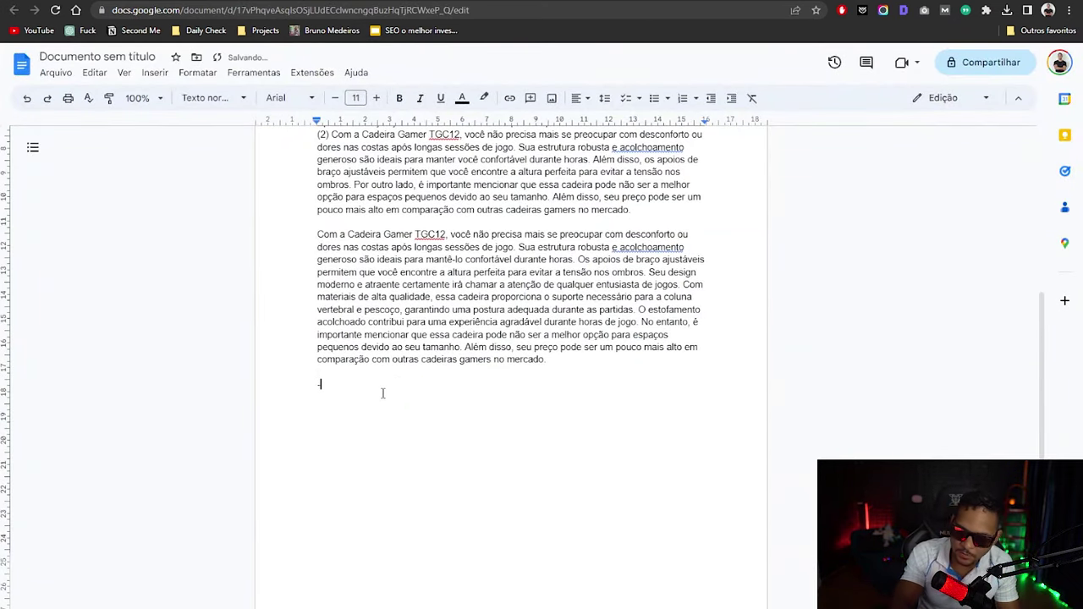
type("--------------------")
key("Return")
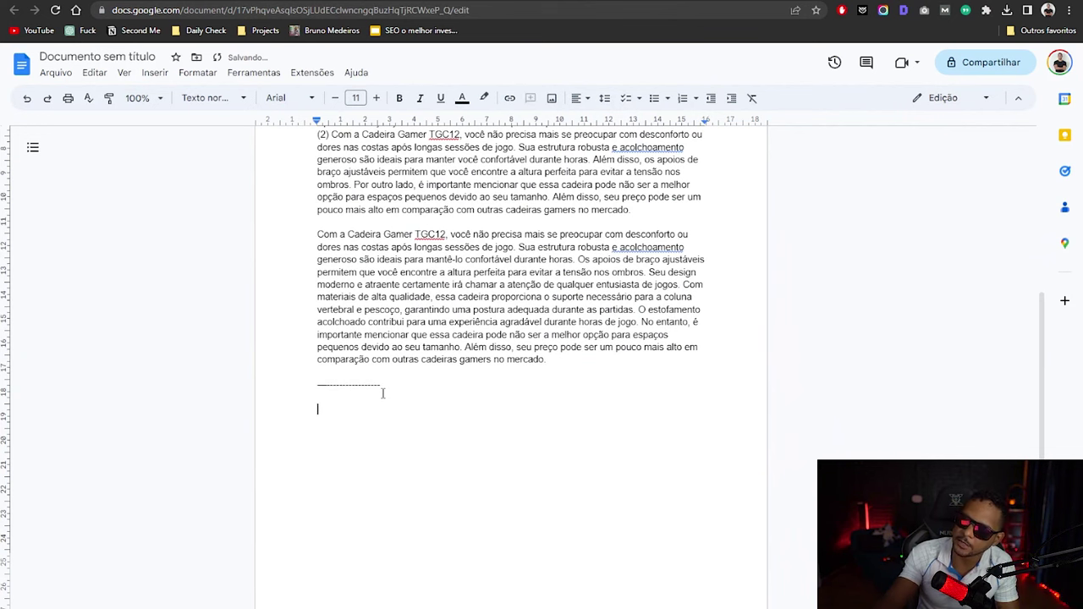
scroll(383, 394, "up", 3)
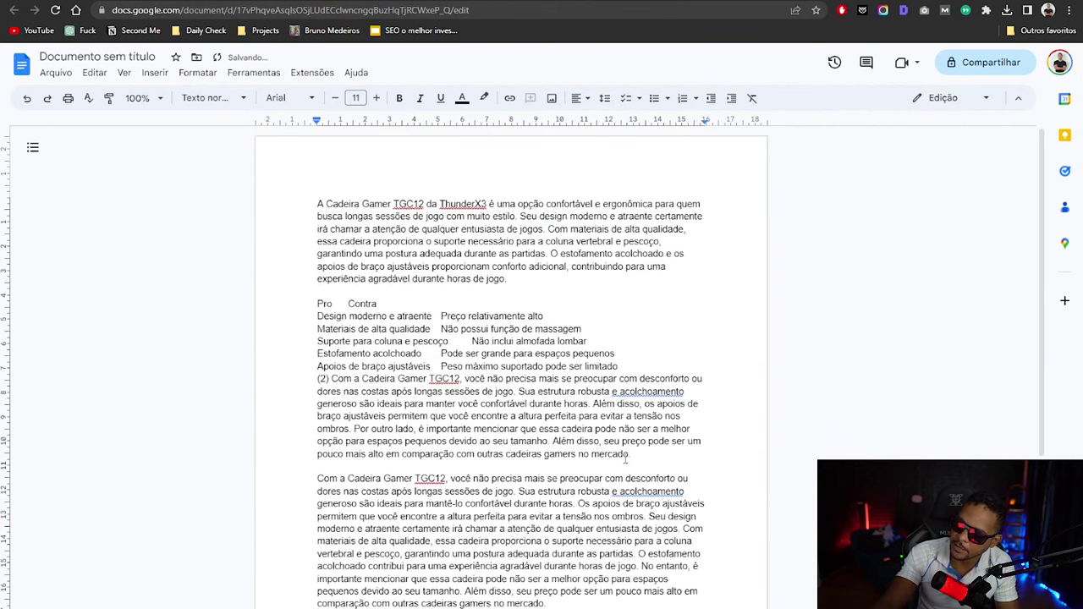
Examine the ChatGPT review of the Cadeira Gamer X Fusion C.123, including its word counts, SEO score and upgrade comparison
scroll(626, 459, "down", 3)
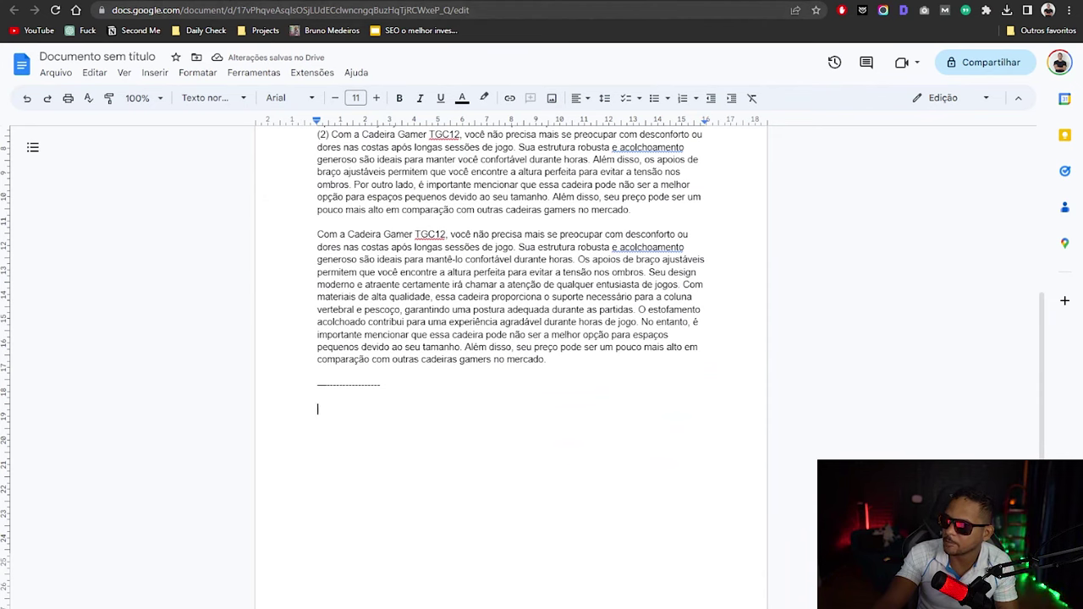
key("ctrl+Tab")
scroll(606, 295, "down", 4)
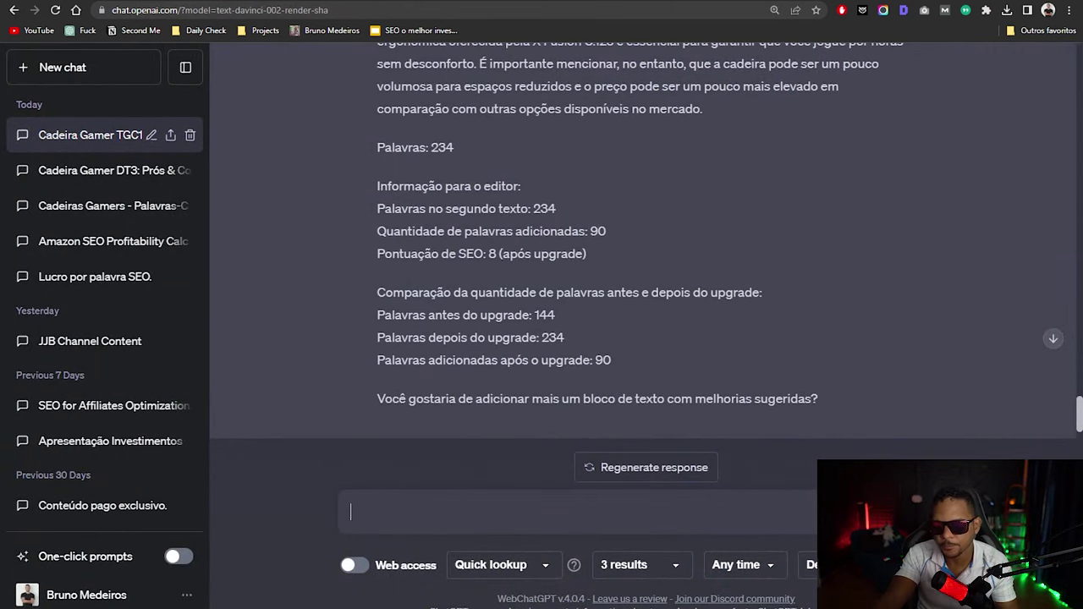
scroll(491, 292, "up", 1)
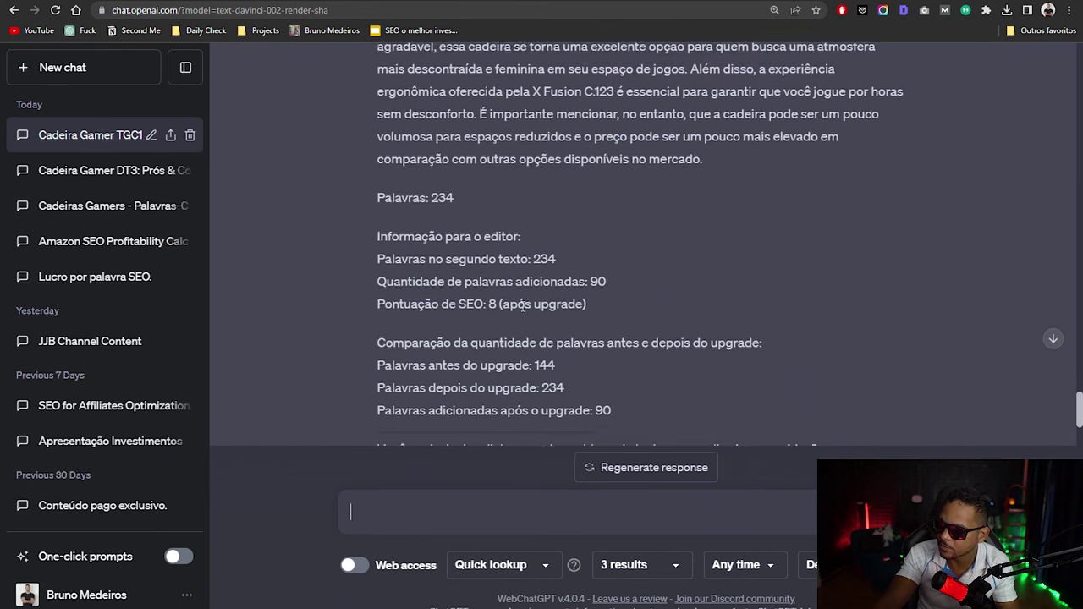
left_click_drag(488, 318, 533, 319)
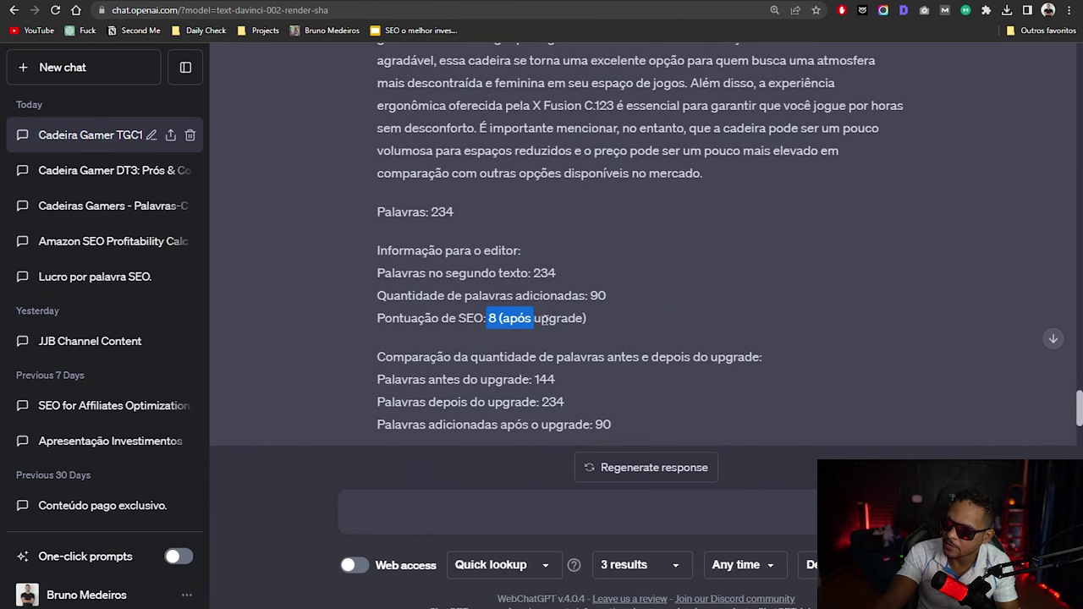
scroll(549, 320, "up", 2)
scroll(549, 317, "down", 5)
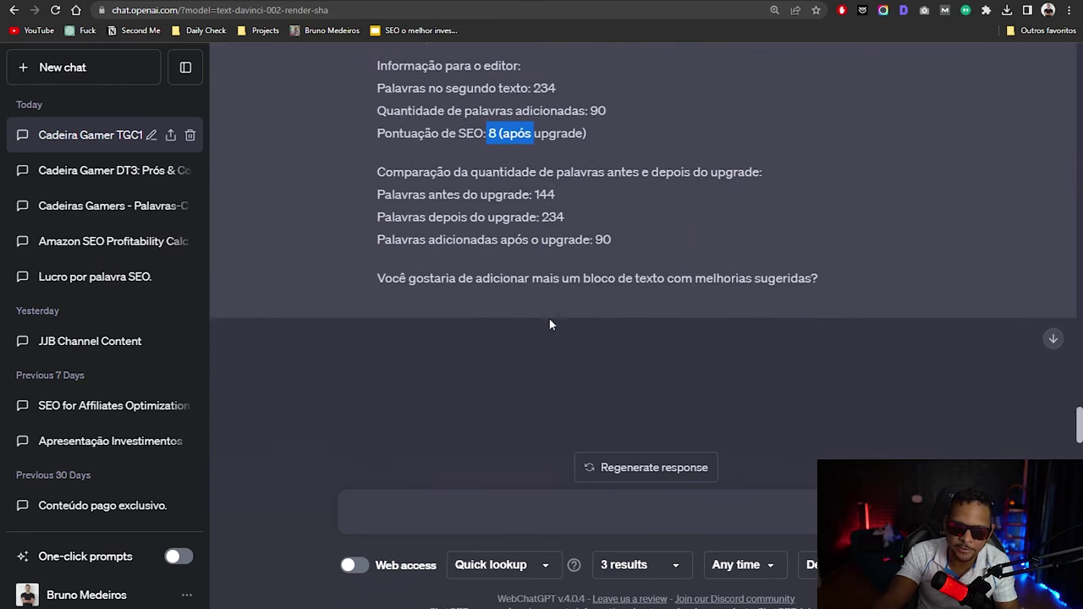
left_click(554, 256)
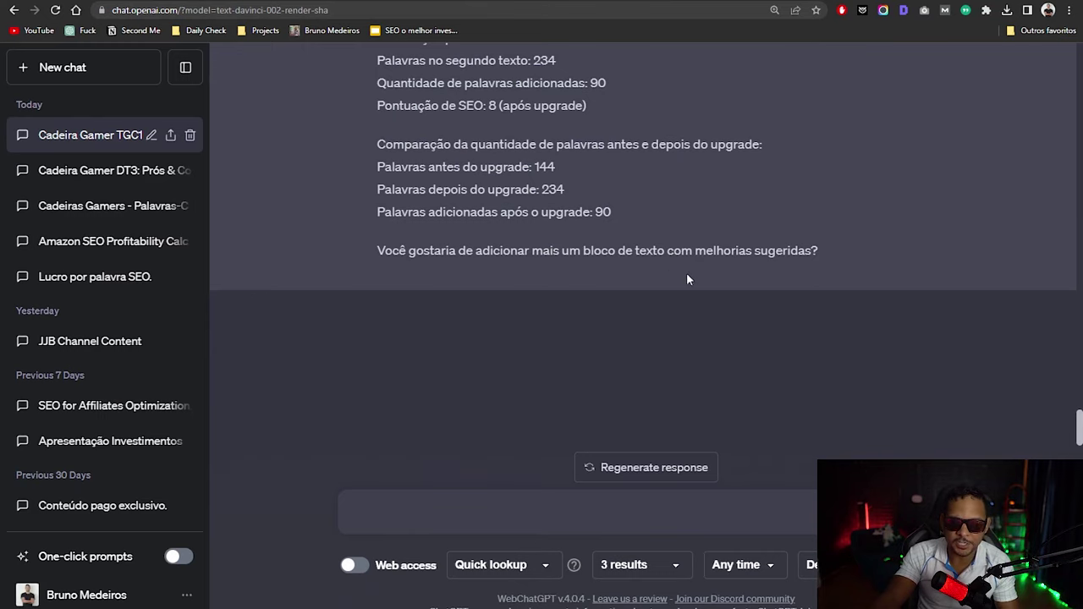
scroll(691, 258, "up", 10)
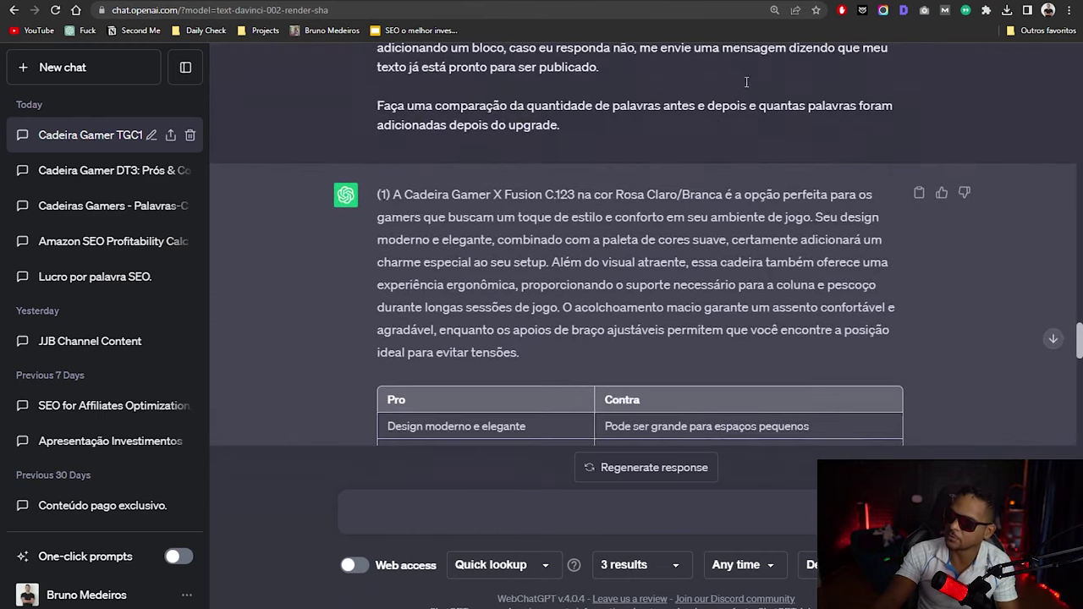
Search Google for "page optimizer pro" in a new tab and open the pageoptimizer.pro website
key("ctrl+t")
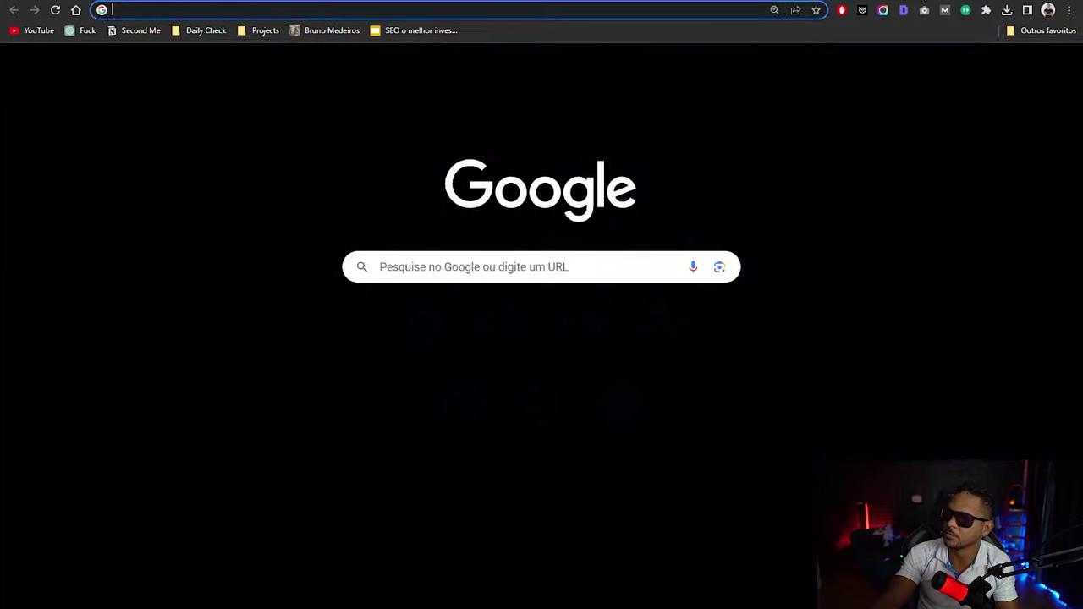
type("page")
key("Down")
key("Return")
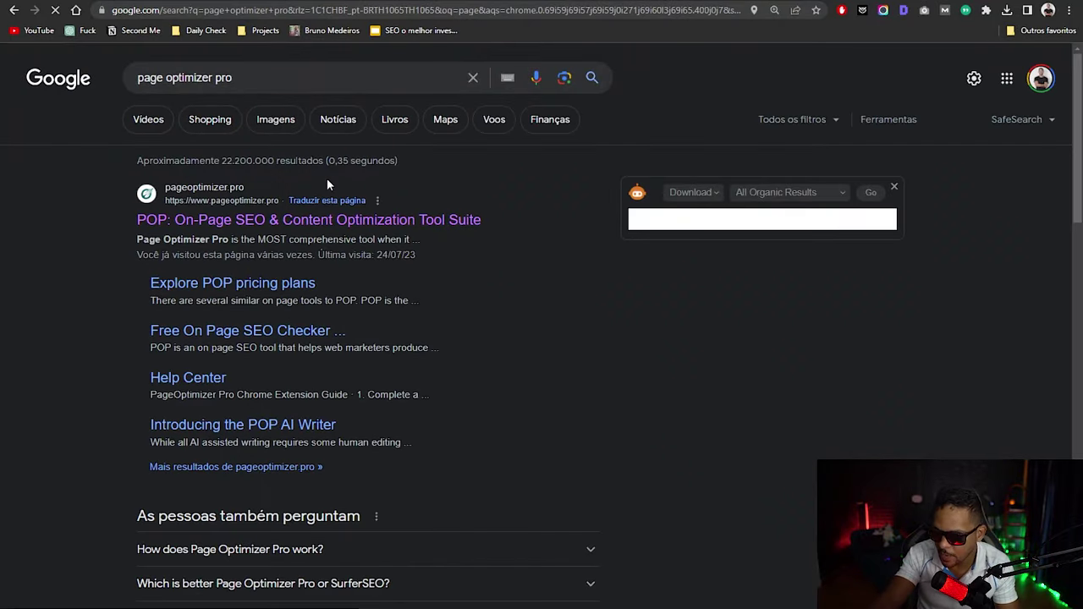
left_click(300, 222)
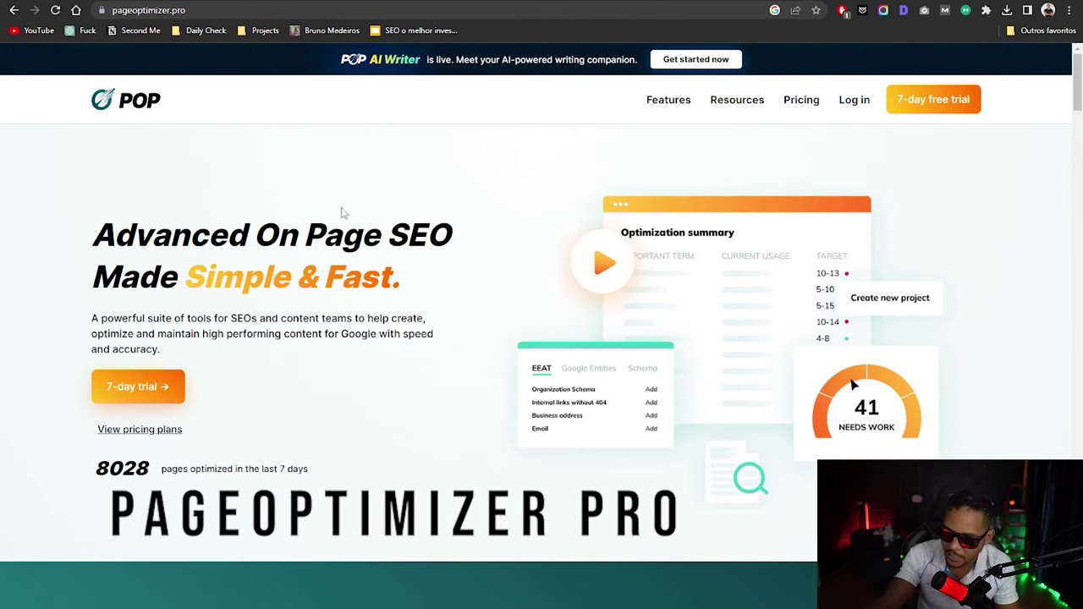
Search Google for "tf idf" in a new tab
key("ctrl+t")
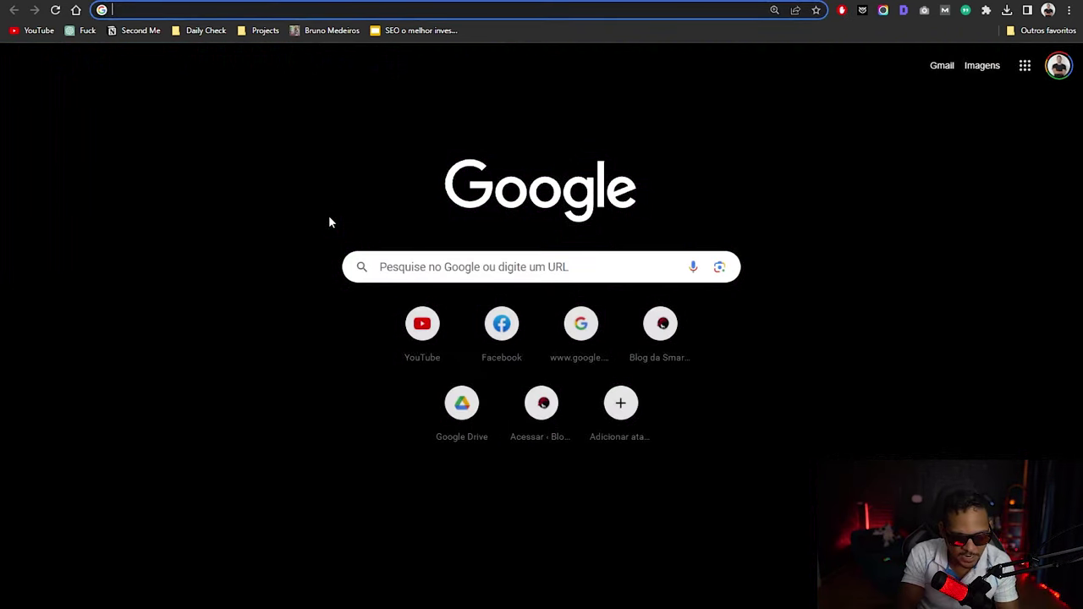
type("tf idf")
key("Return")
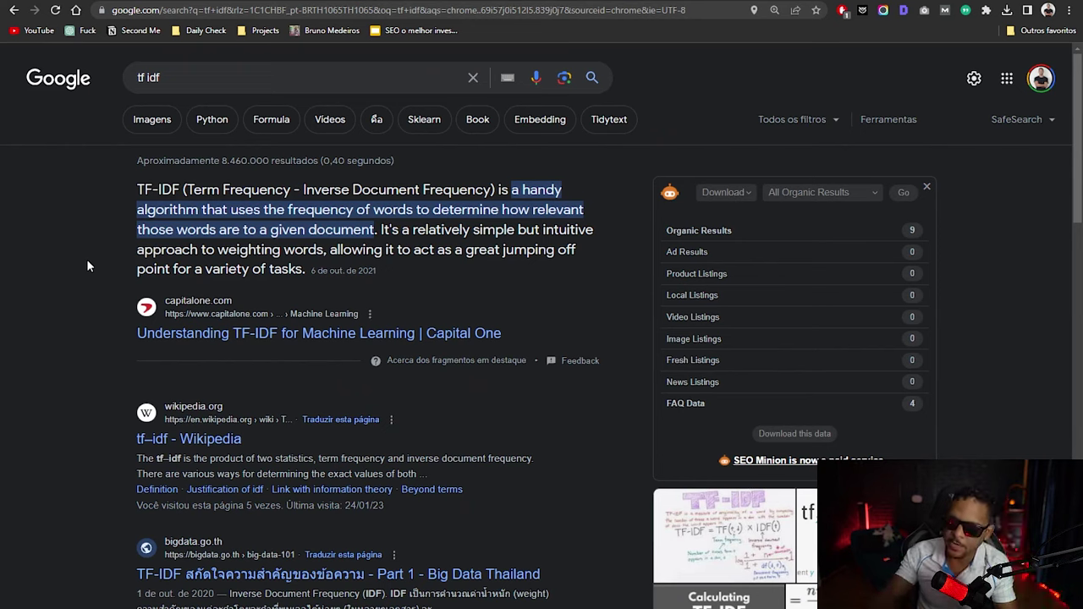
left_click(193, 77)
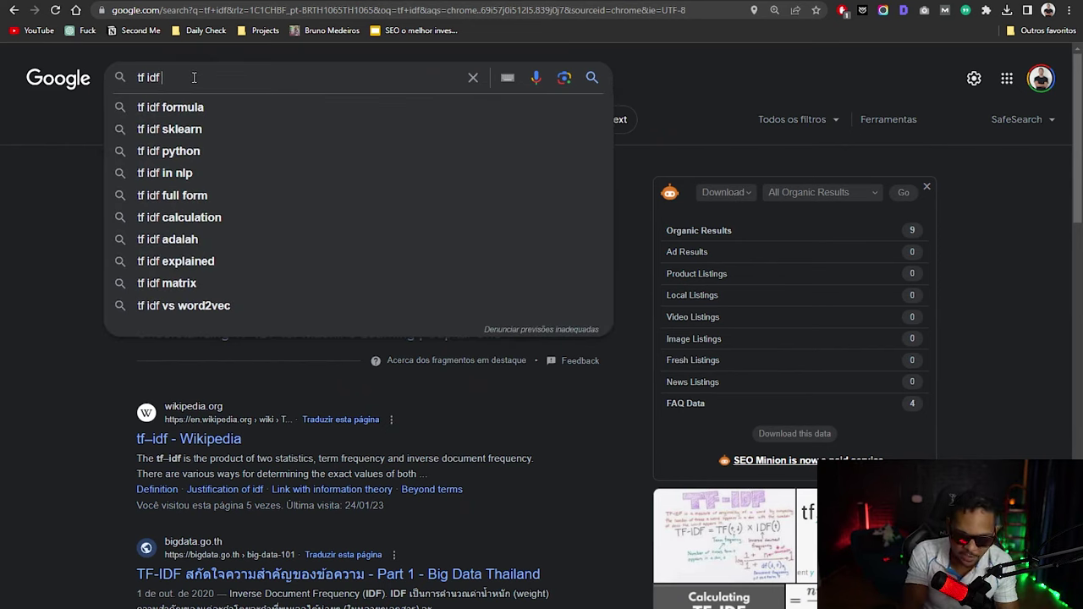
type("nlp")
key("BackSpace")
key("BackSpace")
key("BackSpace")
key("BackSpace")
key("Return")
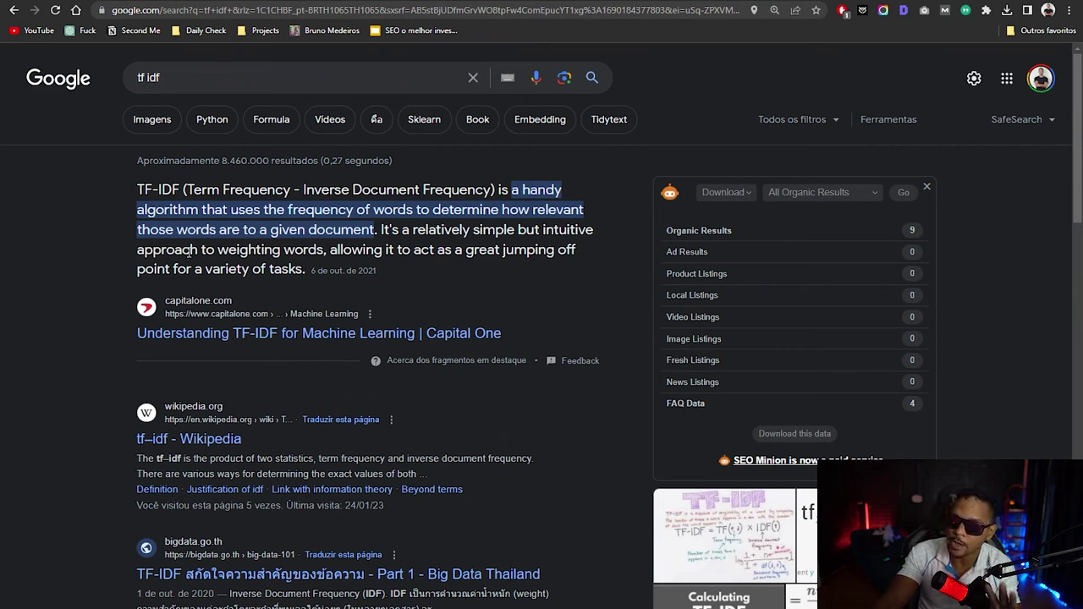
Open the Wikipedia article on tf–idf from the search results and read its motivations and definition sections
left_click_drag(141, 189, 180, 188)
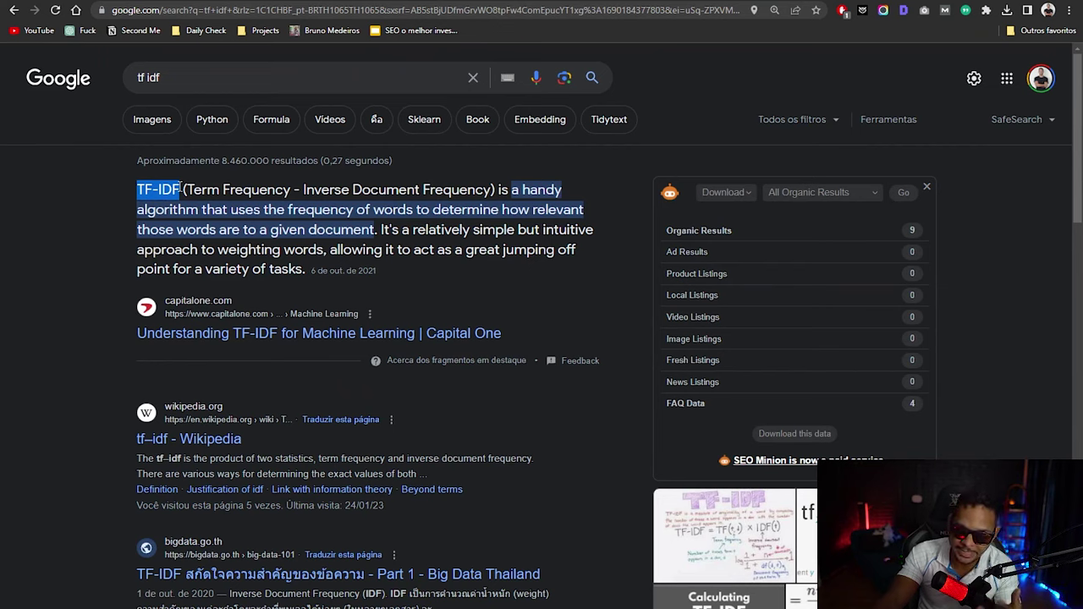
left_click(180, 188)
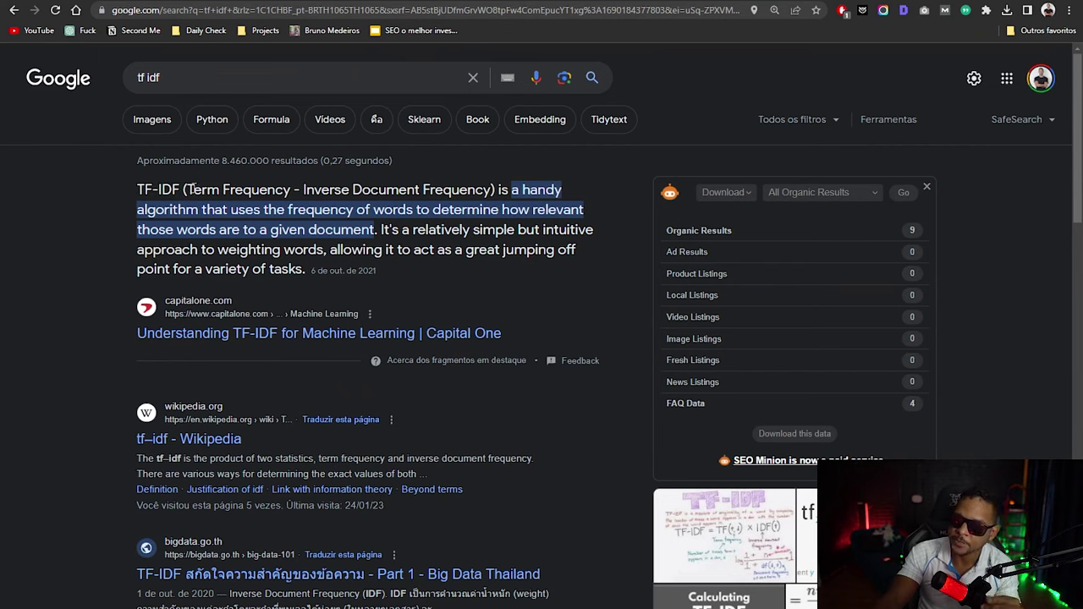
scroll(194, 317, "down", 2)
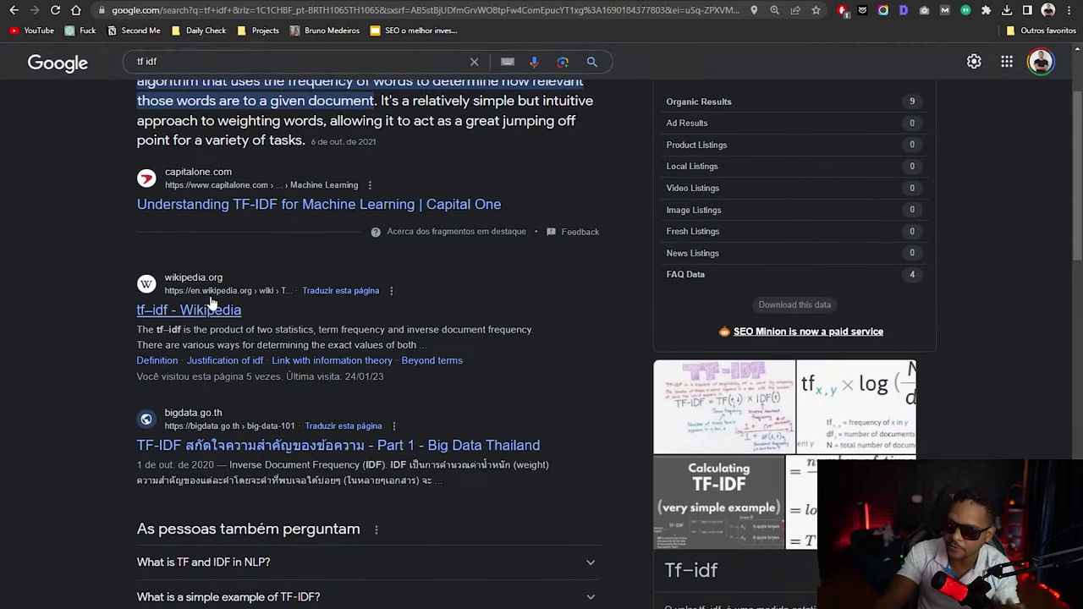
left_click(196, 314)
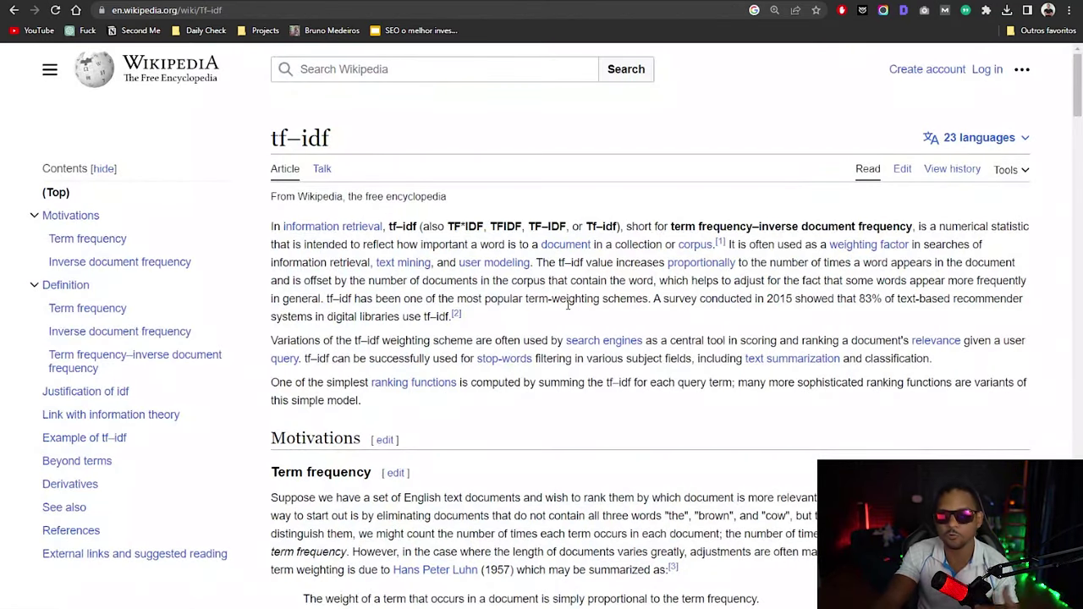
scroll(567, 301, "down", 3)
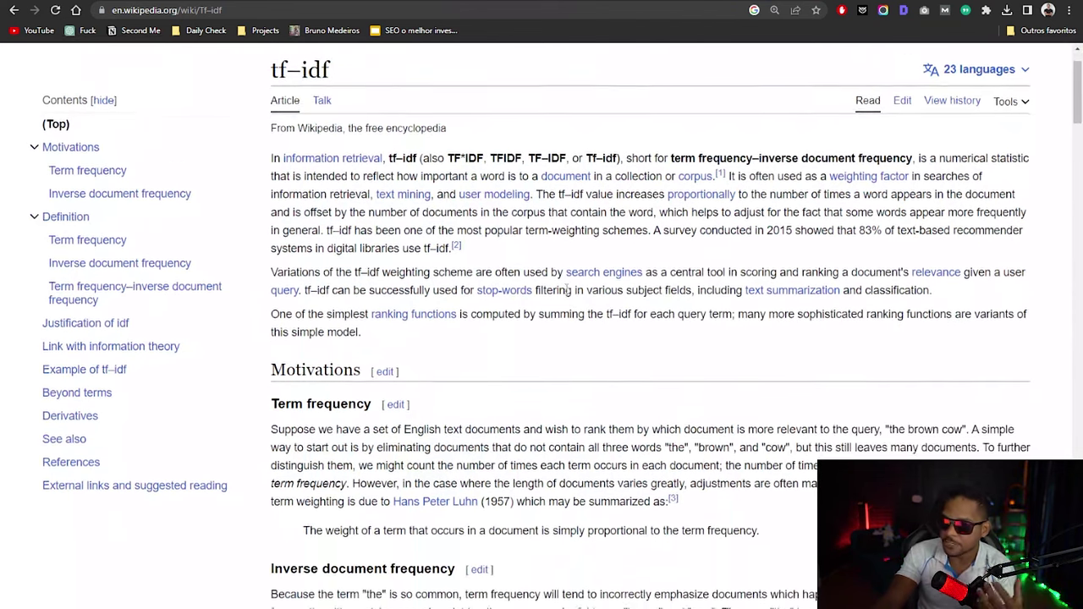
scroll(567, 292, "down", 4)
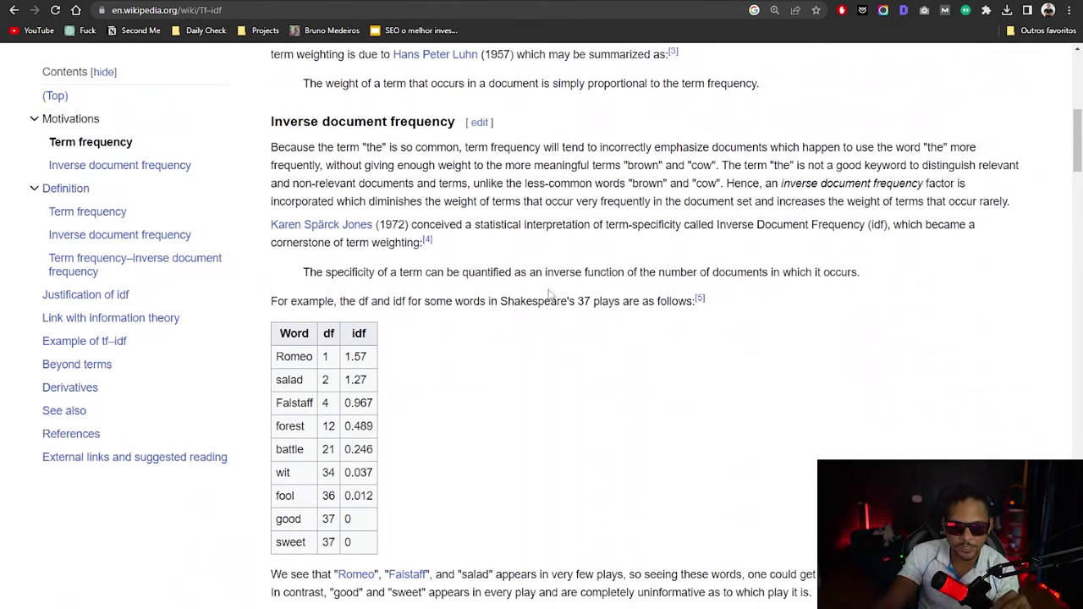
scroll(586, 279, "down", 4)
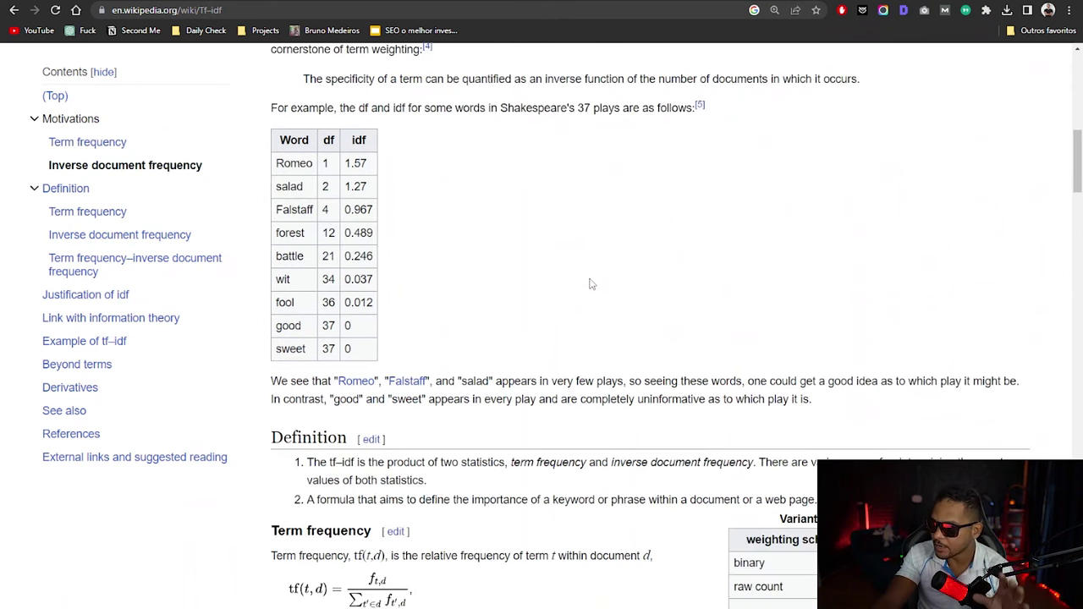
scroll(585, 282, "down", 2)
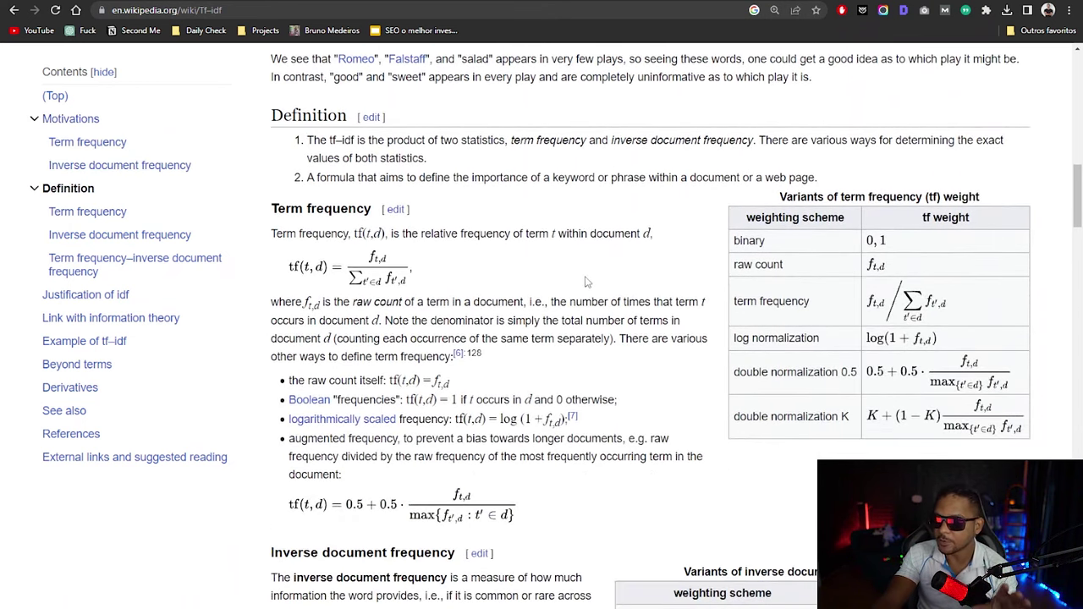
scroll(586, 282, "down", 2)
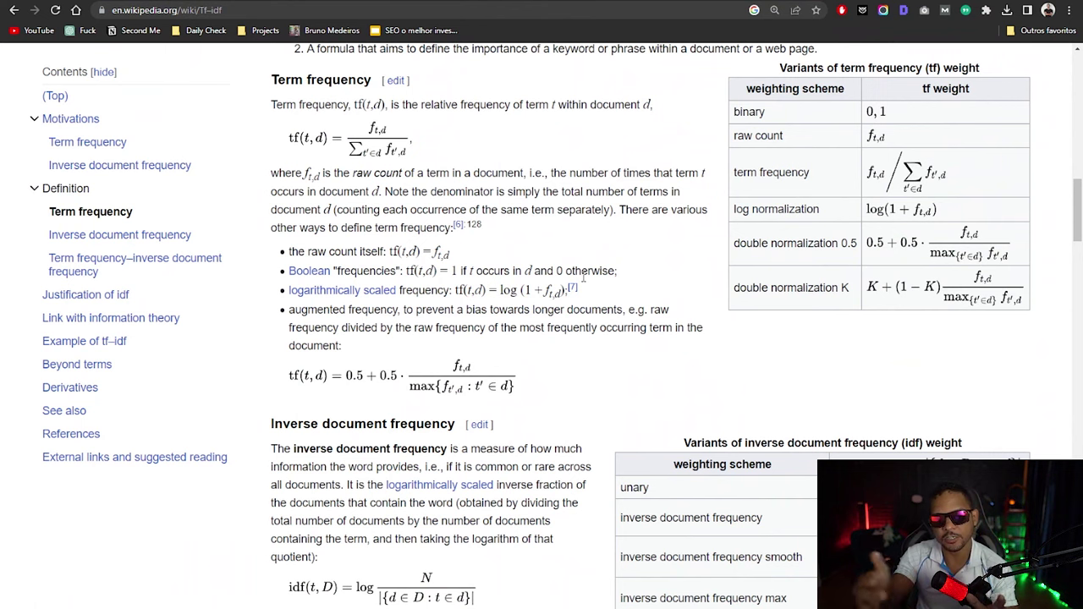
scroll(581, 276, "up", 10)
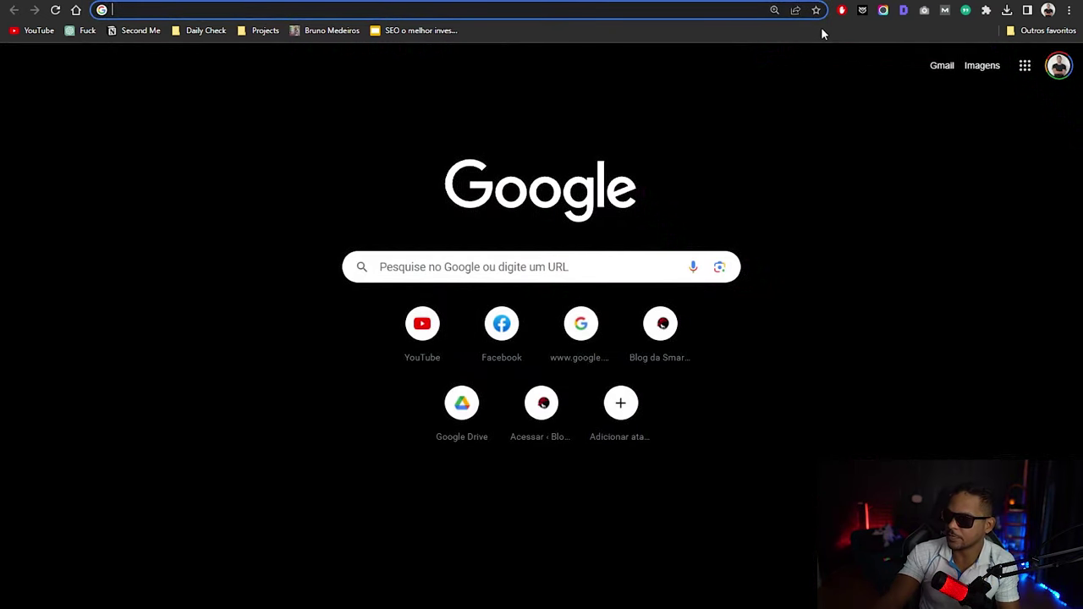
Run a Google search for "como perder peso" in the Nightwatch Search Simulator, using Brazil as the country
left_click(862, 11)
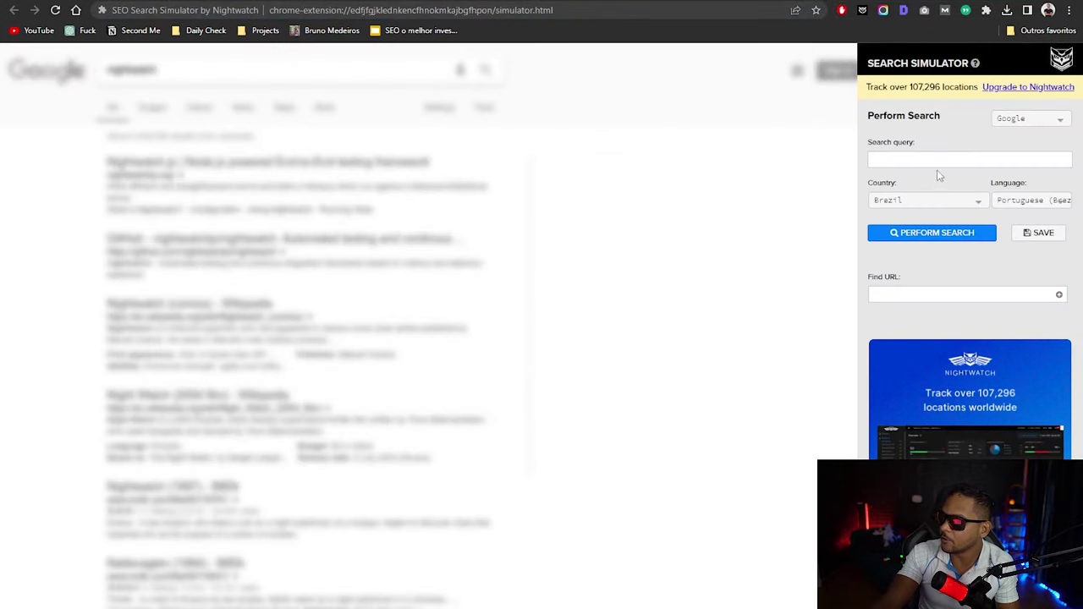
left_click(933, 161)
type("como perder peso")
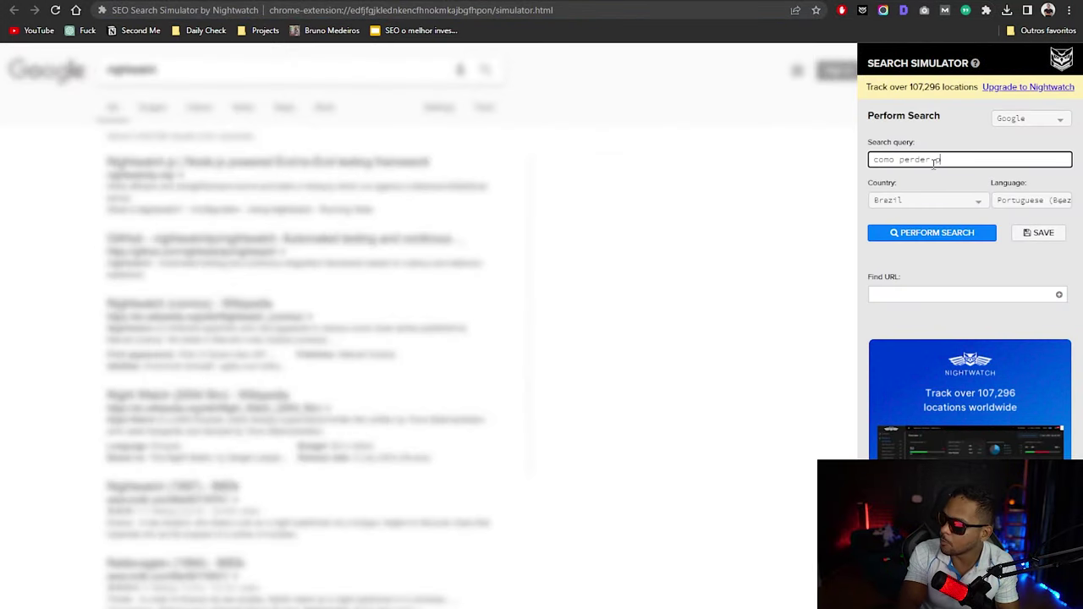
key("Return")
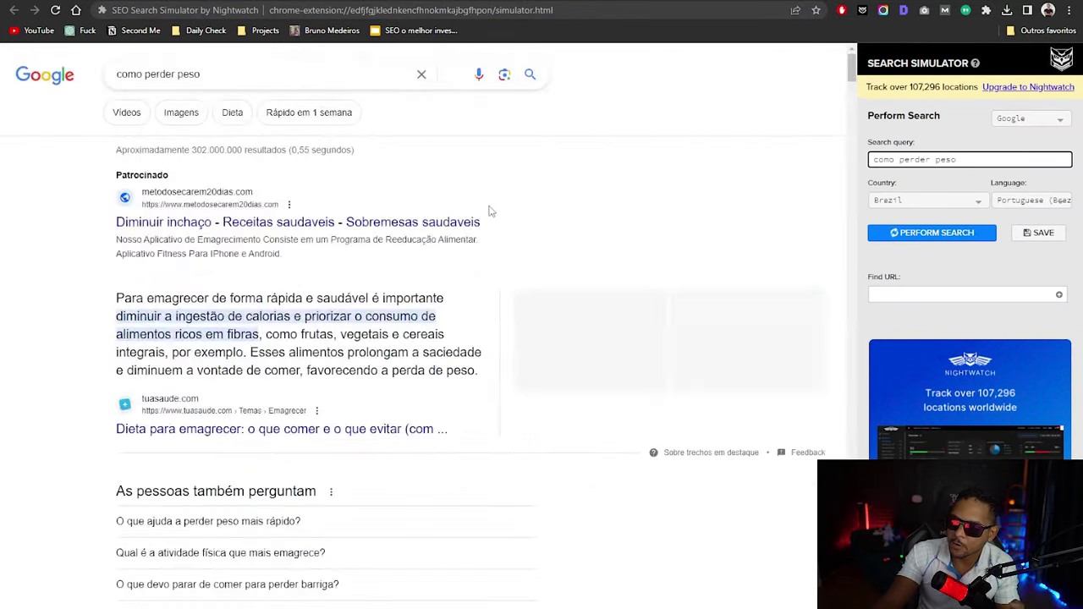
Open the Tua Saúde result "14 dicas para emagrecer mais rápido (e perder barriga)" from the simulated search results
scroll(423, 263, "down", 4)
scroll(421, 268, "up", 1)
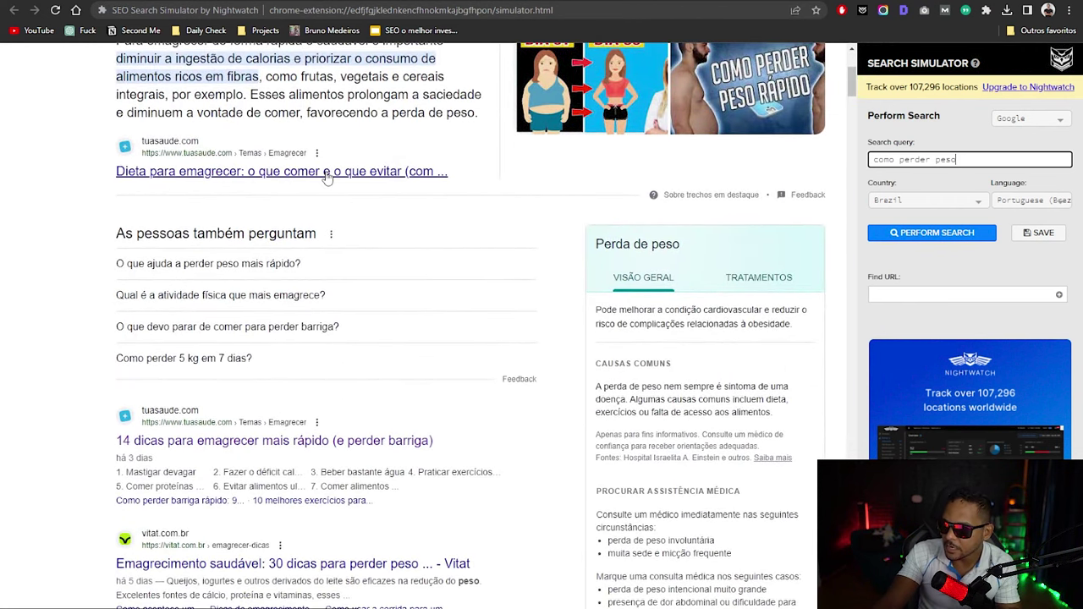
scroll(355, 279, "down", 2)
left_click(279, 312)
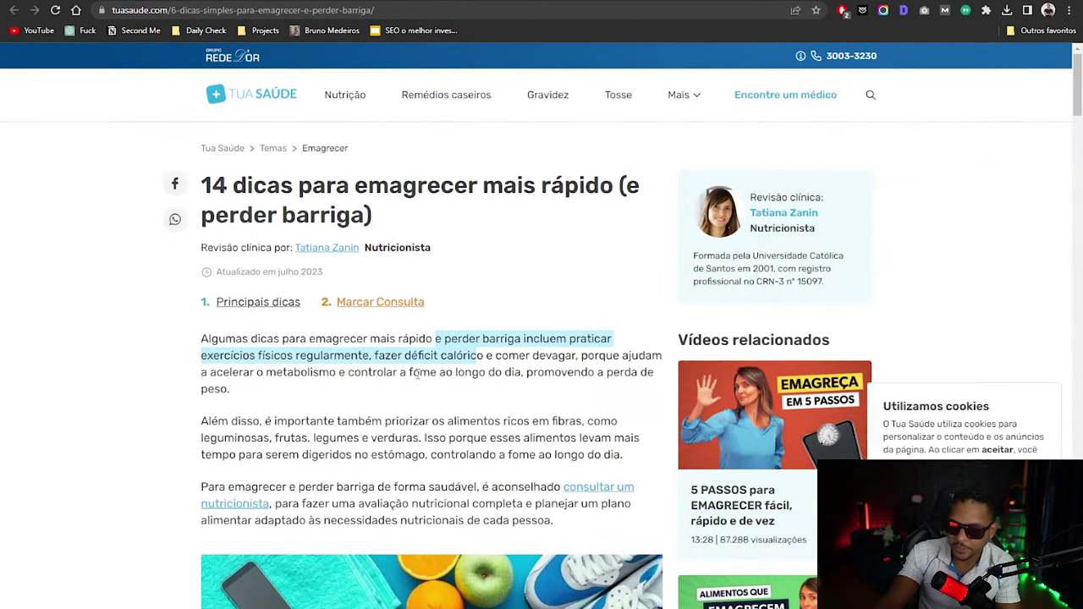
Search the Tua Saúde article for the exact phrase "como perder peso" and check the page from end to start
key("ctrl+f")
type("como perder peso")
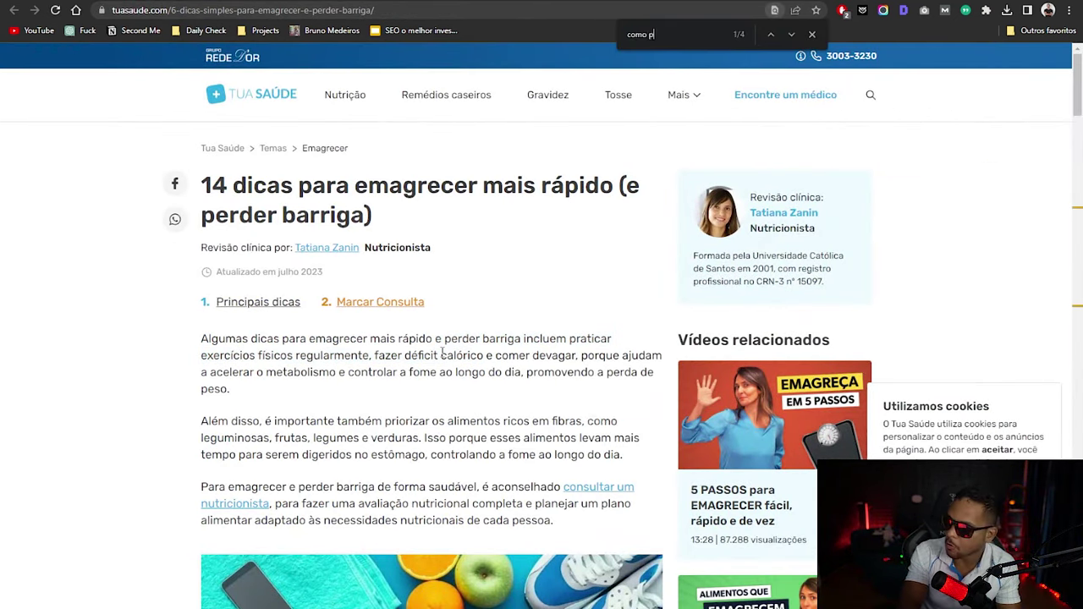
scroll(442, 353, "down", 20)
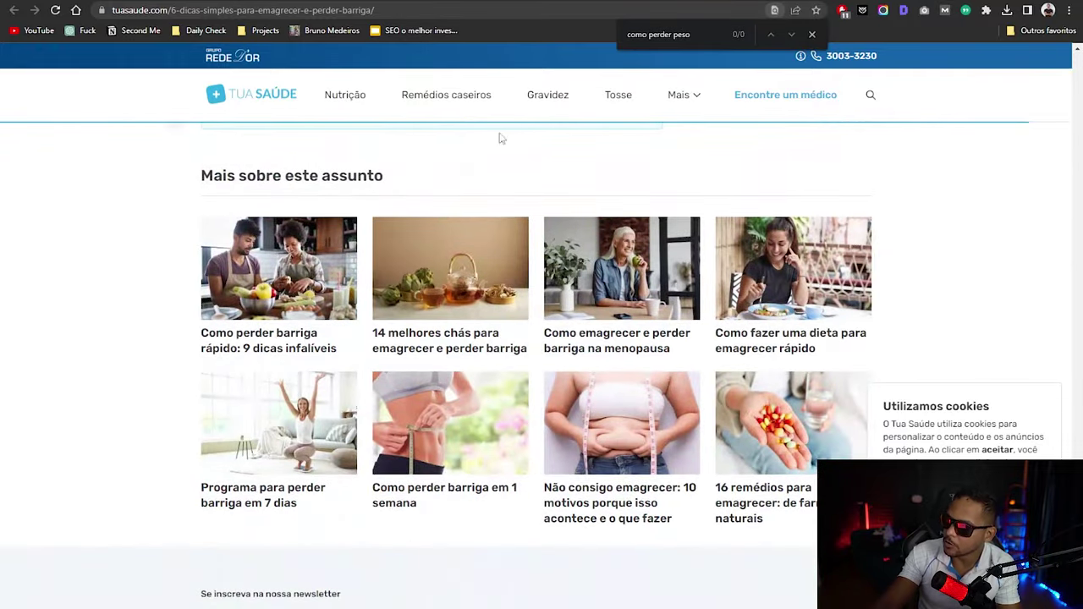
scroll(533, 177, "up", 10)
scroll(551, 190, "up", 7)
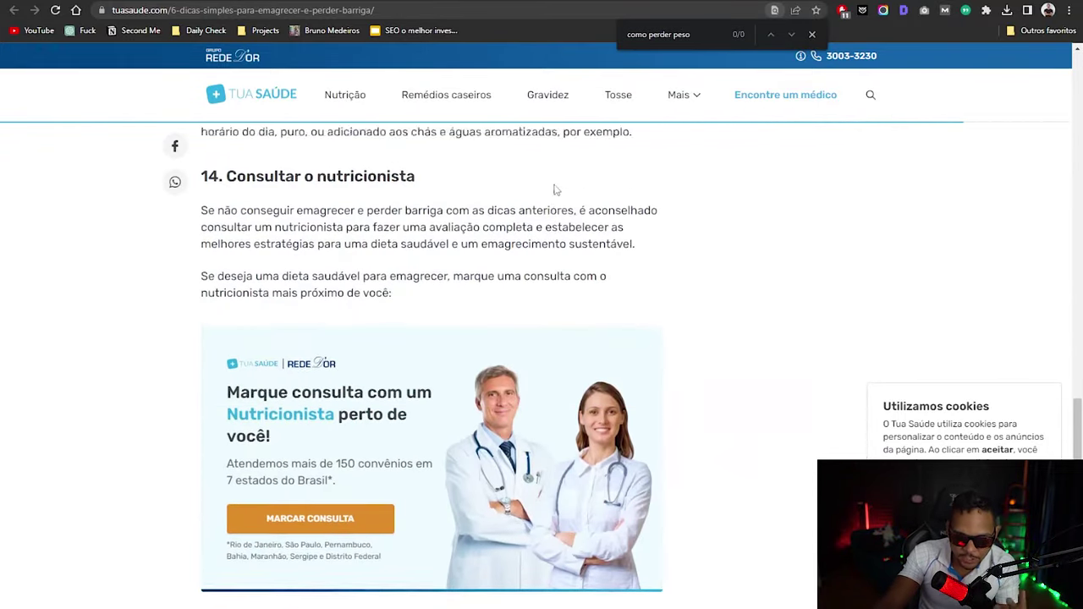
left_click_drag(698, 34, 624, 34)
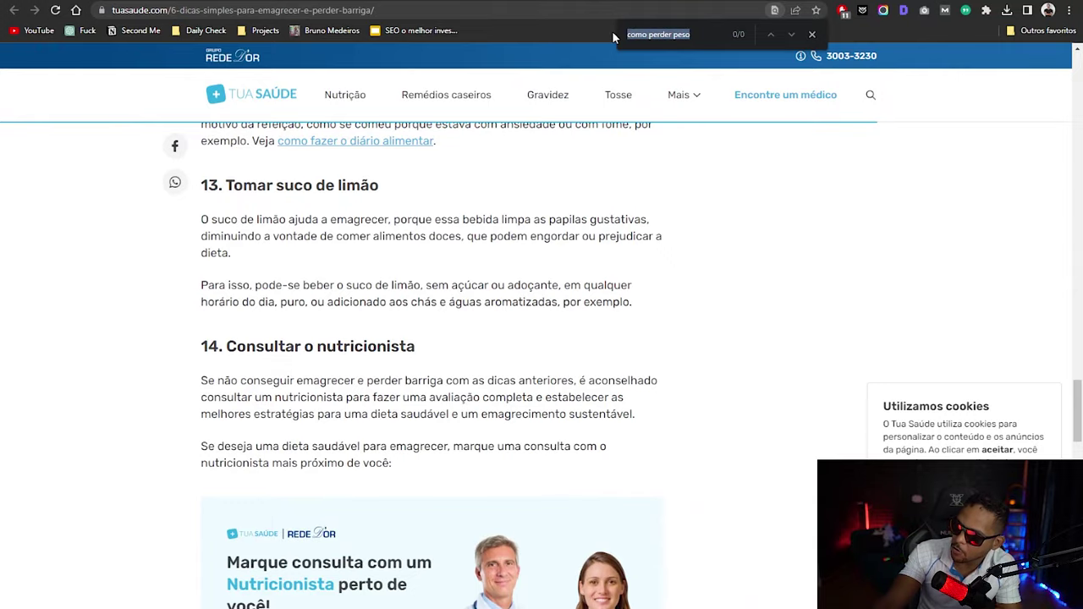
scroll(643, 211, "up", 10)
scroll(645, 207, "up", 15)
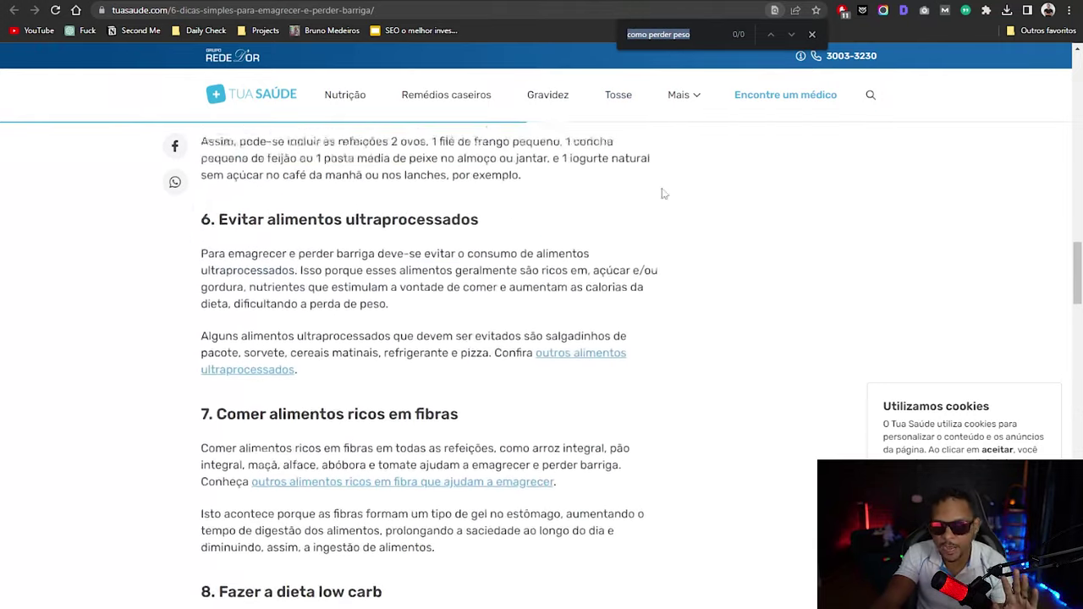
scroll(668, 186, "up", 10)
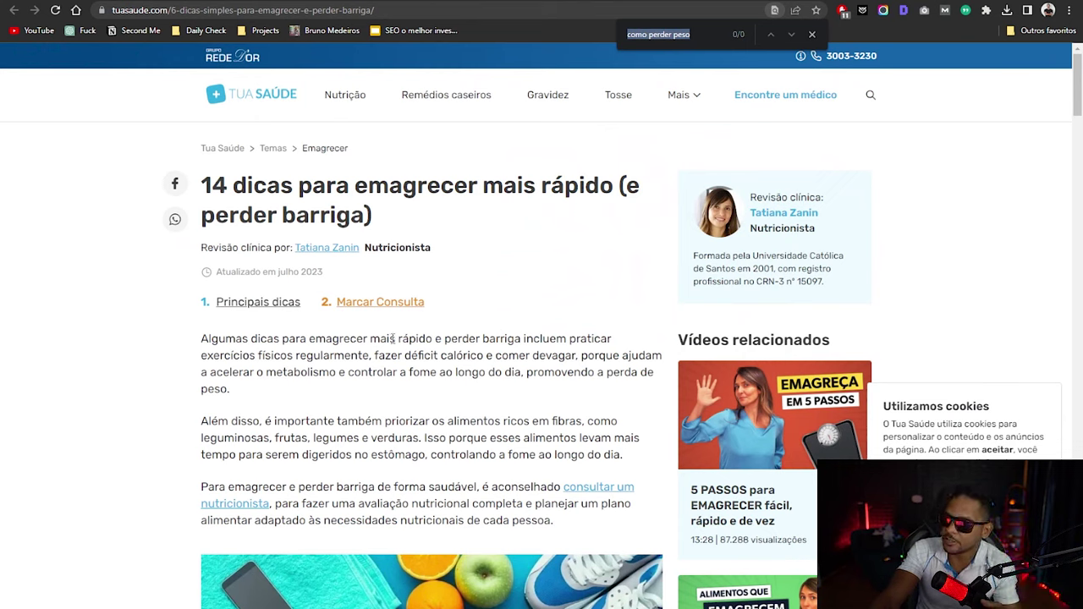
Examine the article's introduction and first headings for related terms such as "emagrecer" and "perder barriga"
left_click_drag(281, 339, 350, 339)
left_click_drag(427, 338, 508, 337)
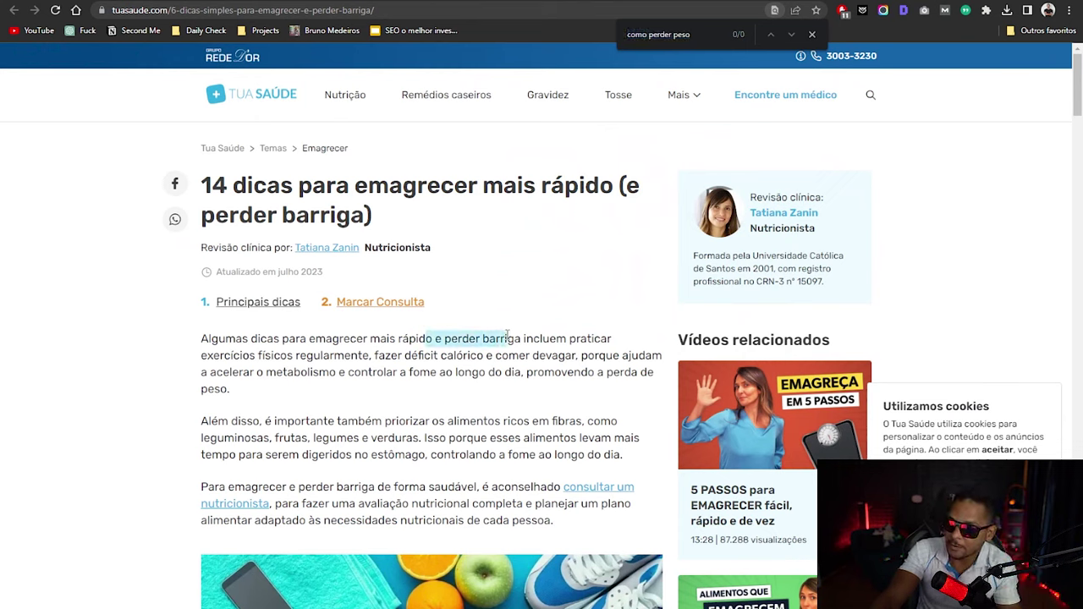
left_click(484, 343)
scroll(495, 321, "down", 2)
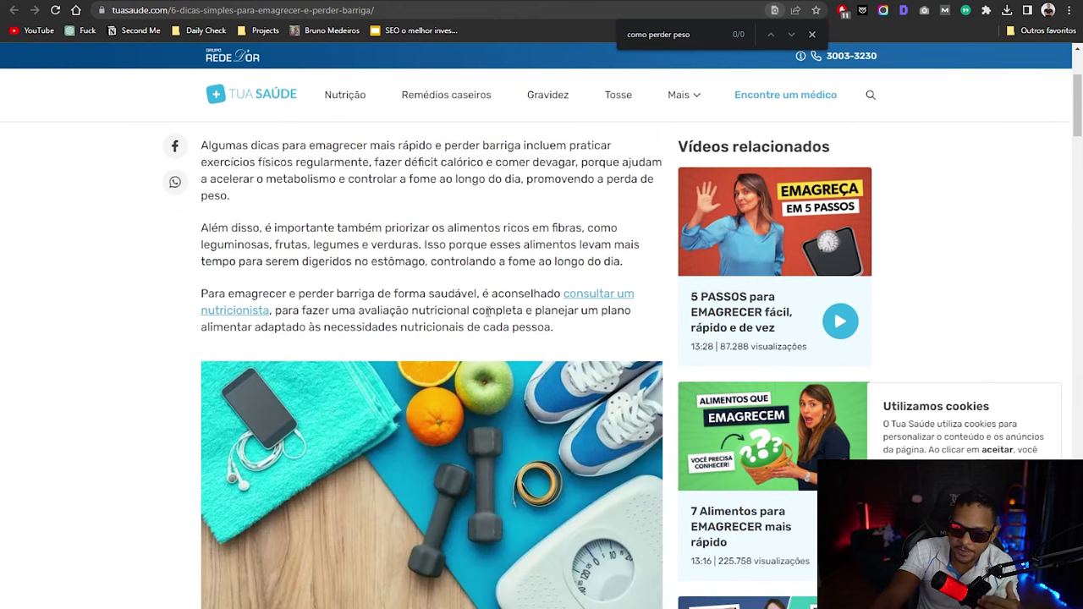
scroll(484, 311, "down", 4)
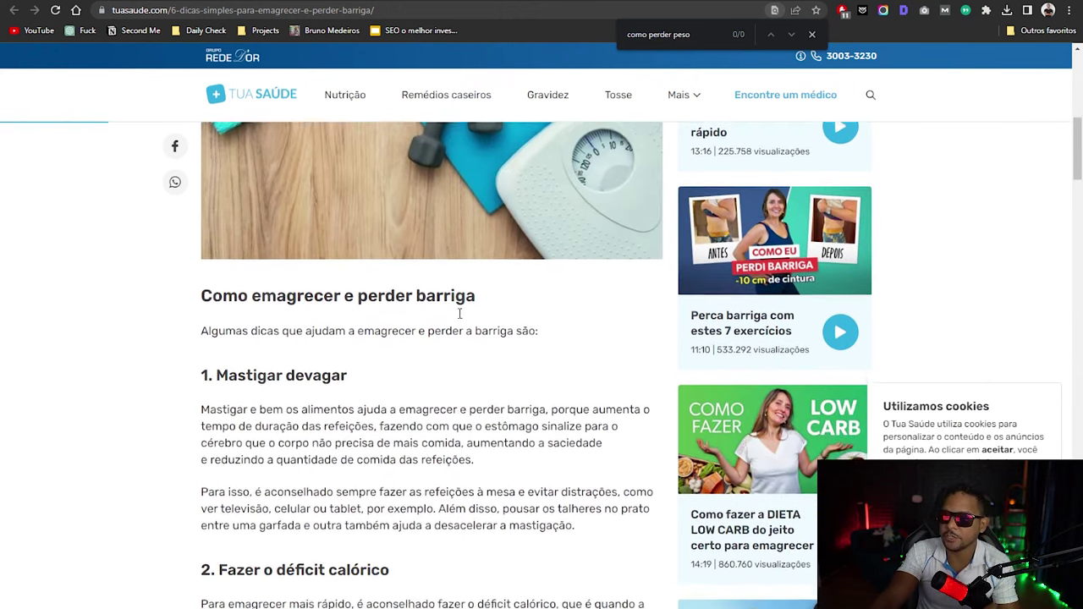
scroll(459, 313, "down", 1)
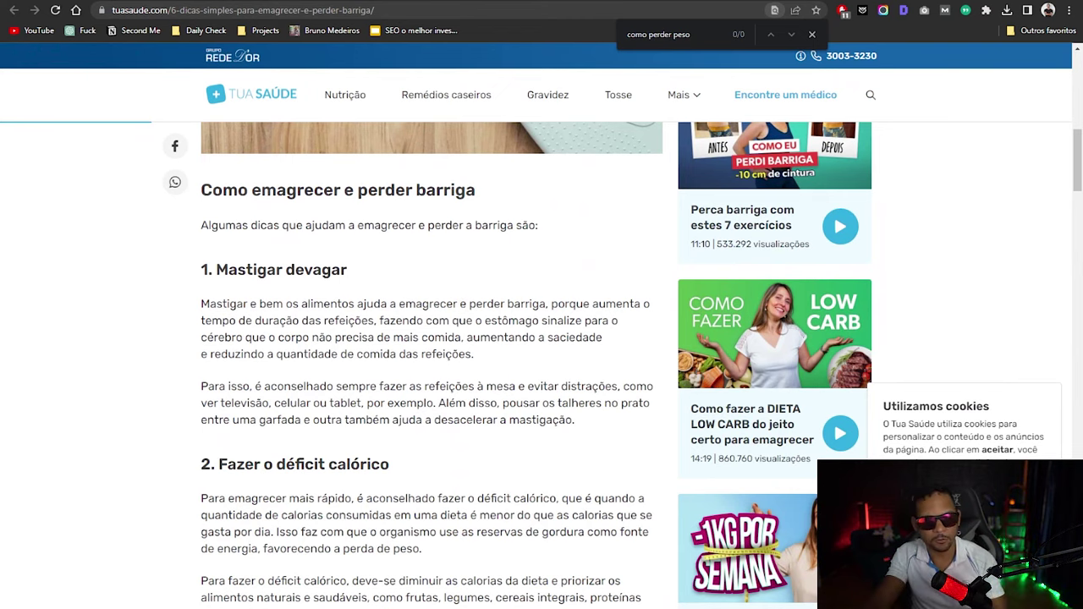